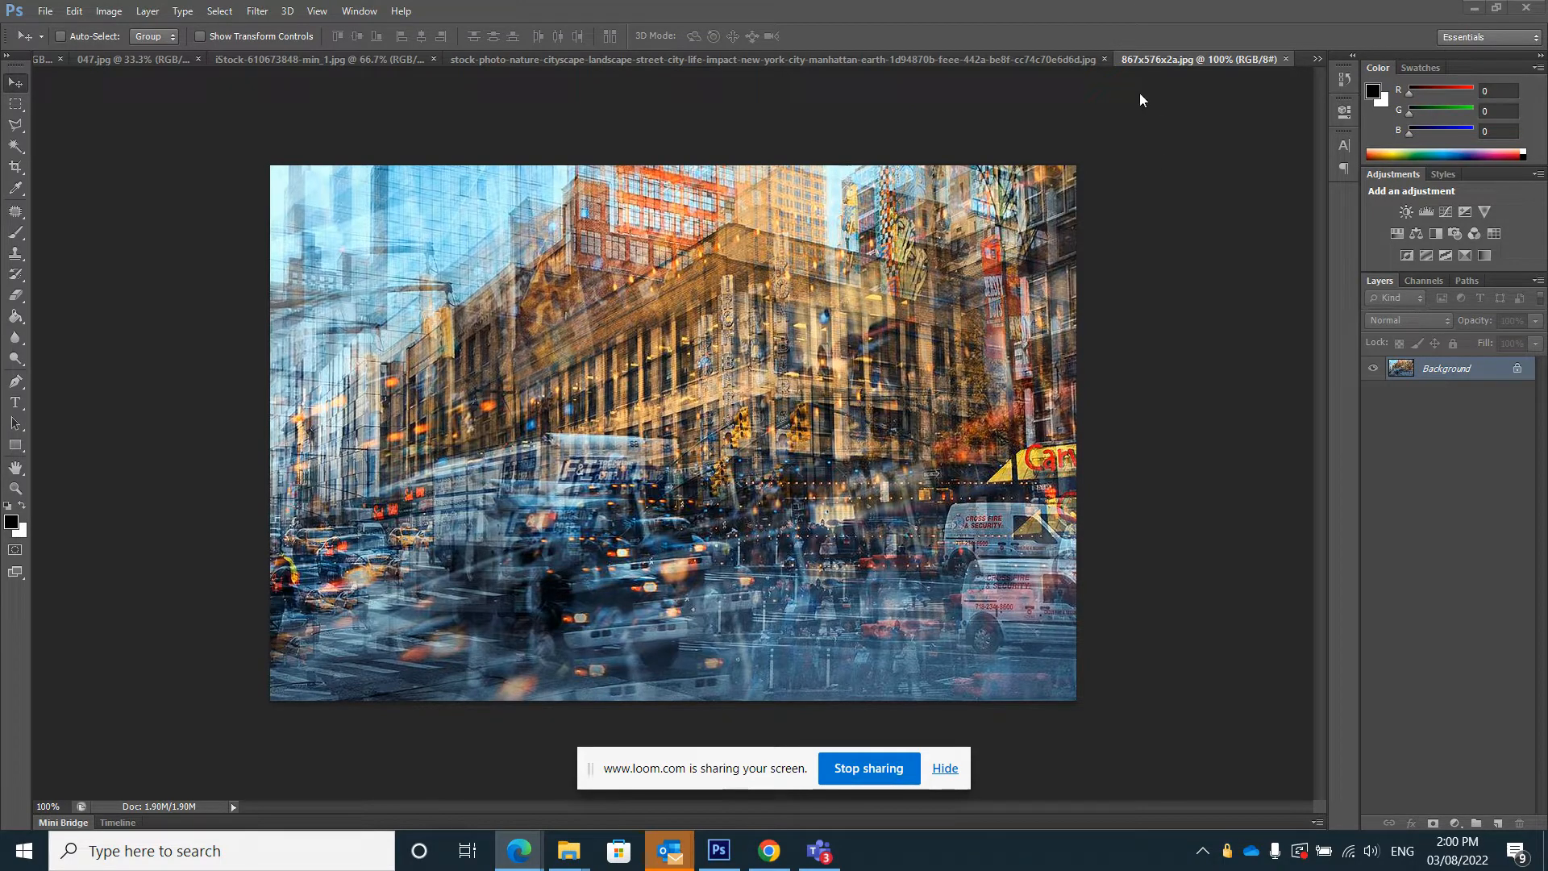
Step: Duplicate the Background layer of the stock-photo New York street image
click(1021, 58)
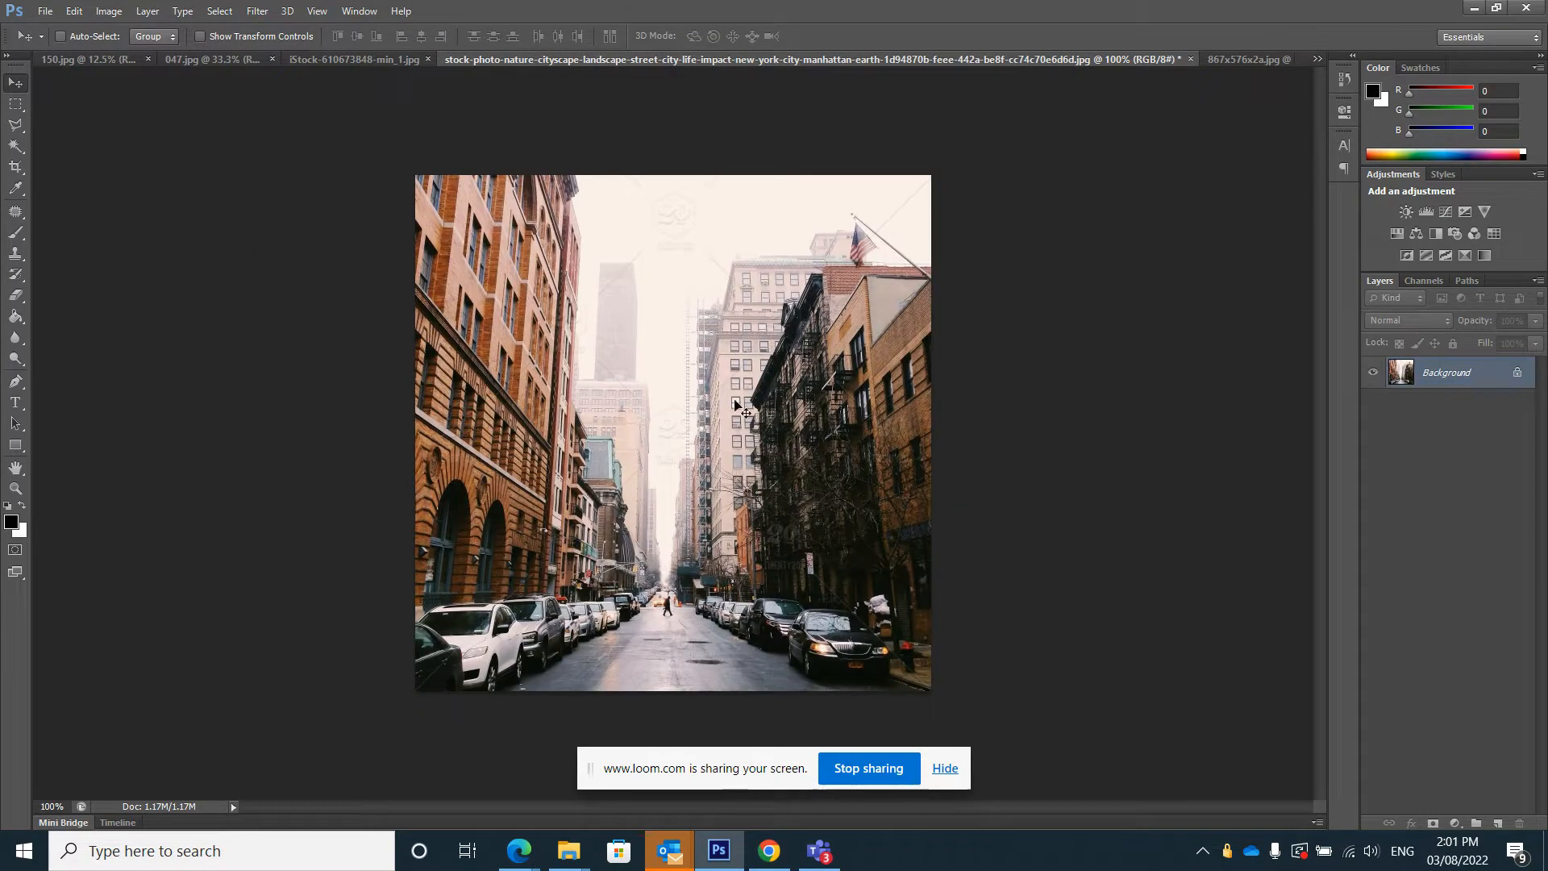
click(375, 56)
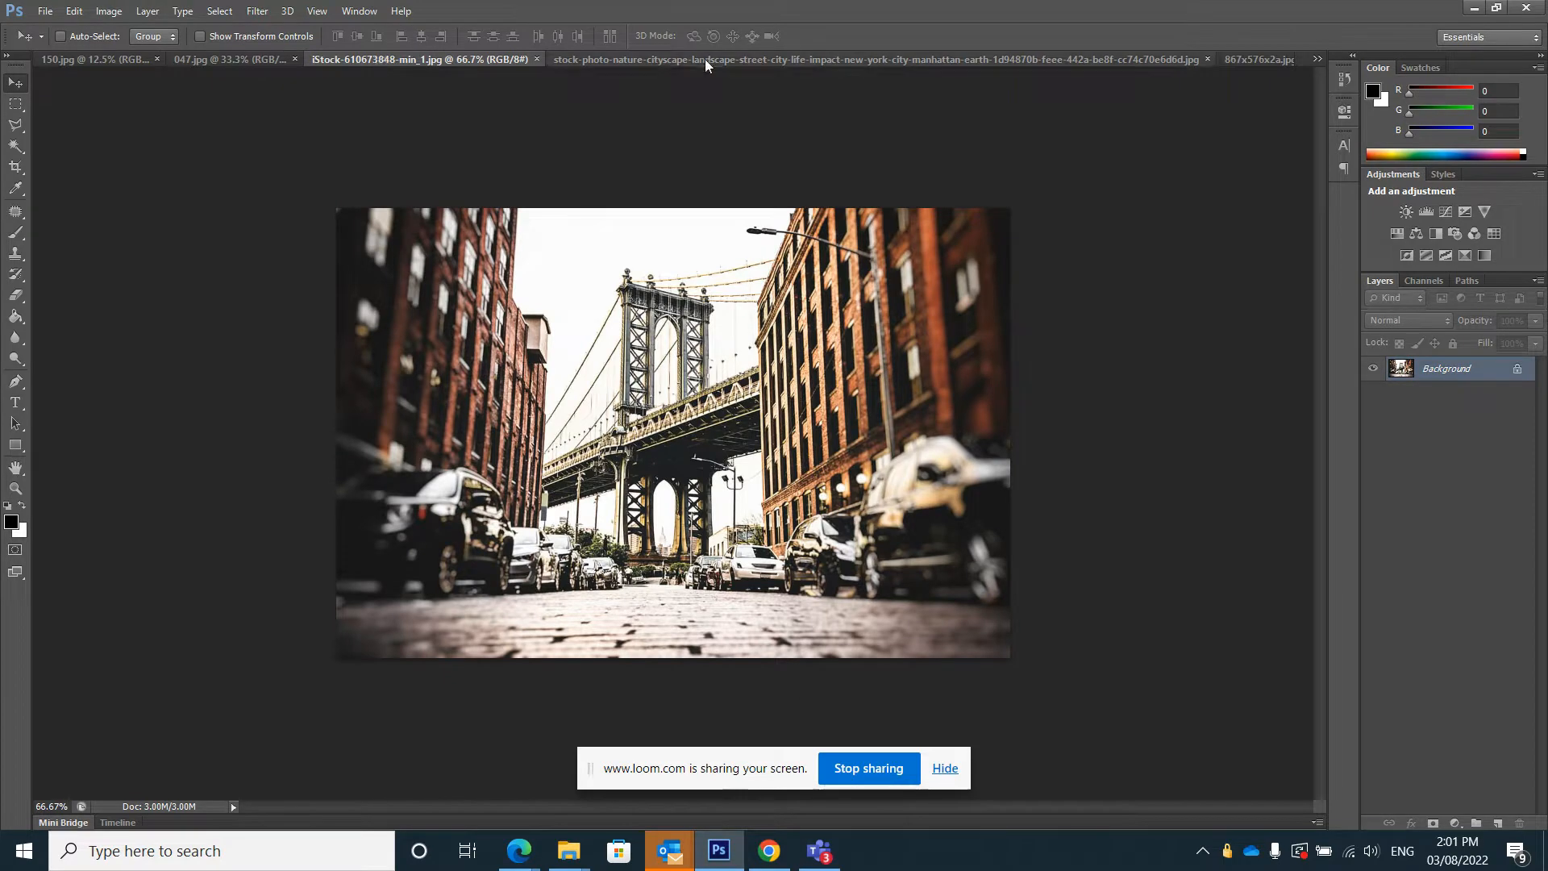
click(676, 58)
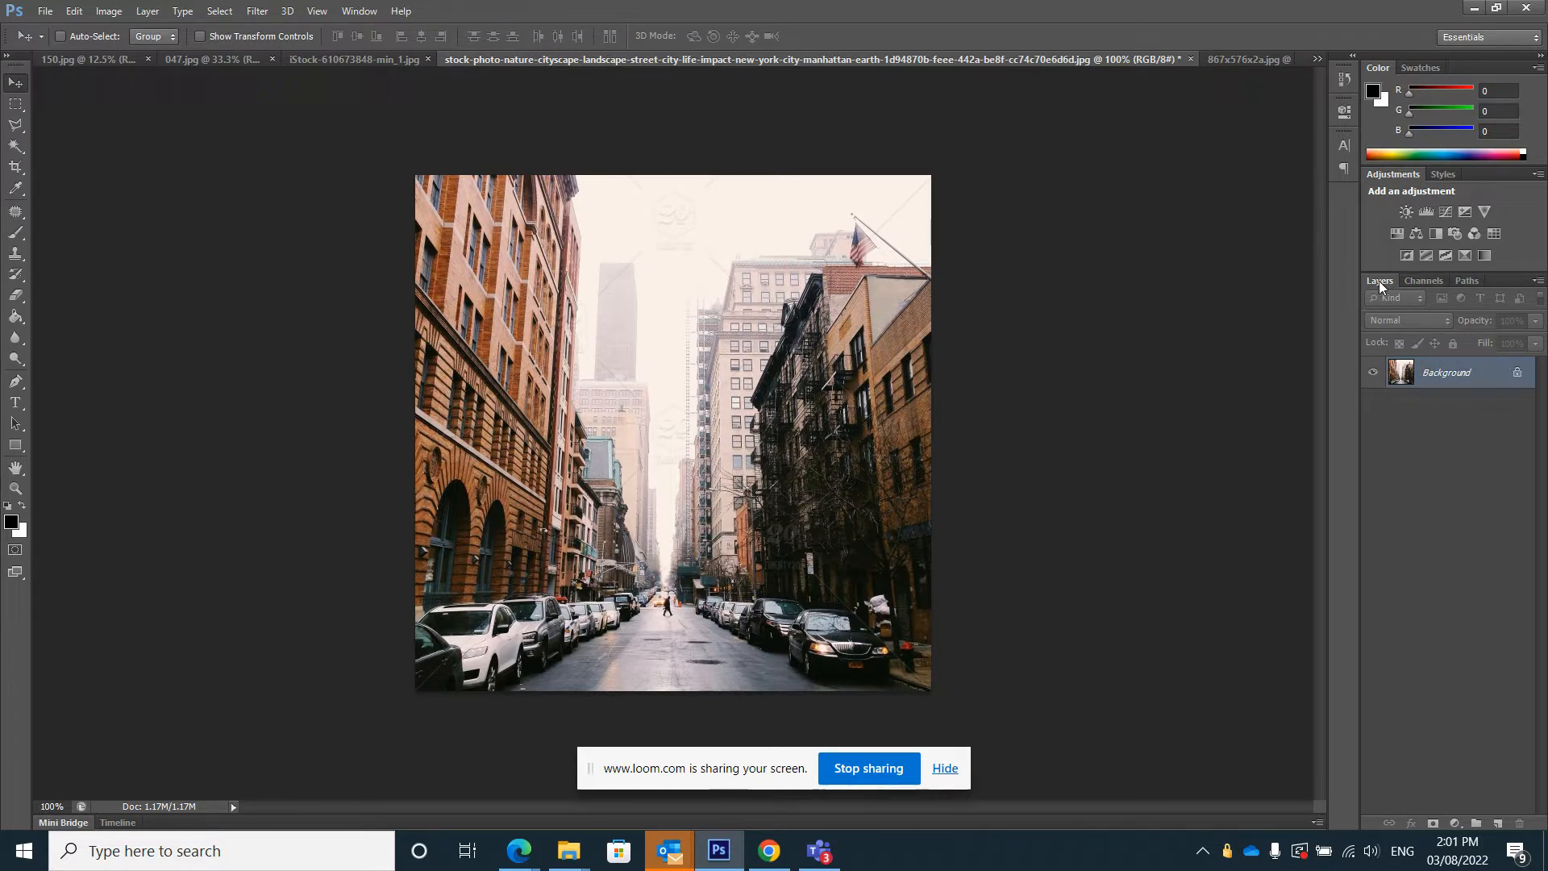
right_click(1488, 376)
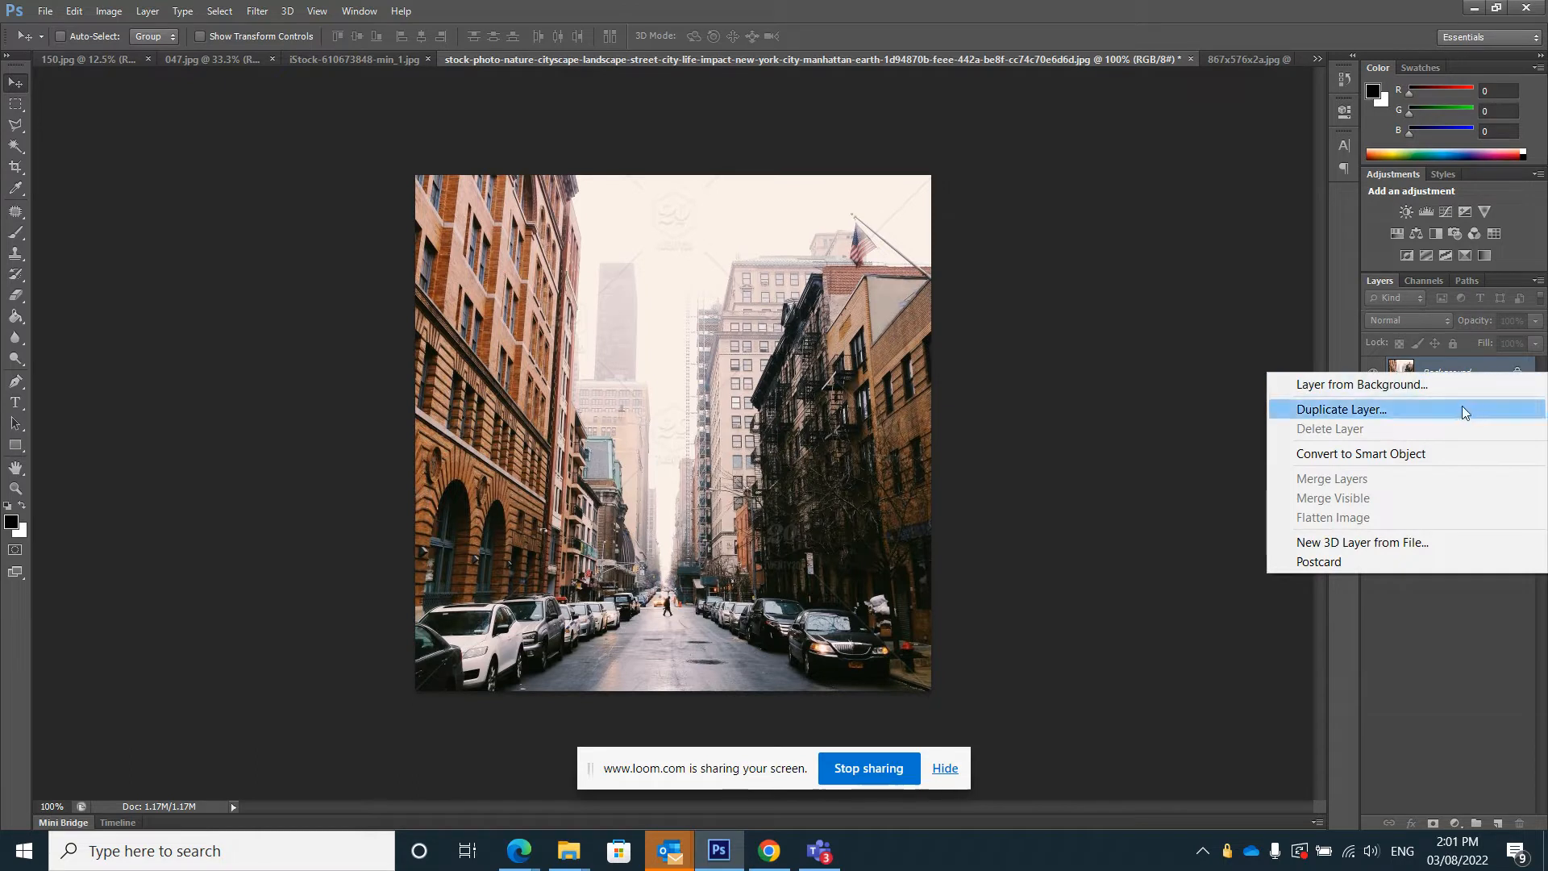
click(1463, 405)
click(914, 264)
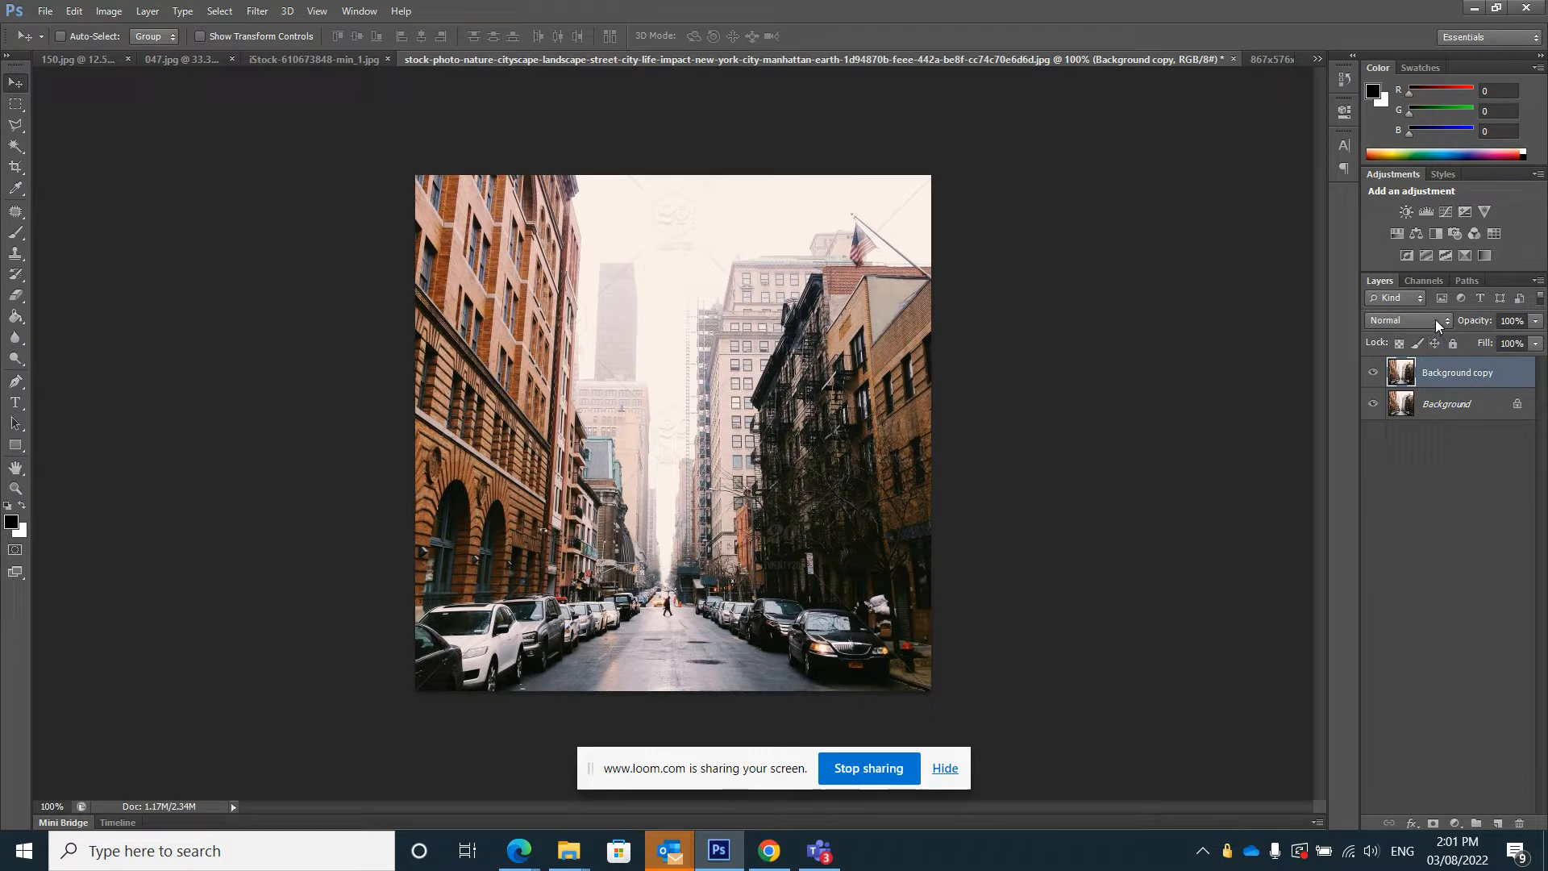
Step: Set the Background copy layer's blend mode to Multiply and shift it slightly up and to the left
click(1436, 320)
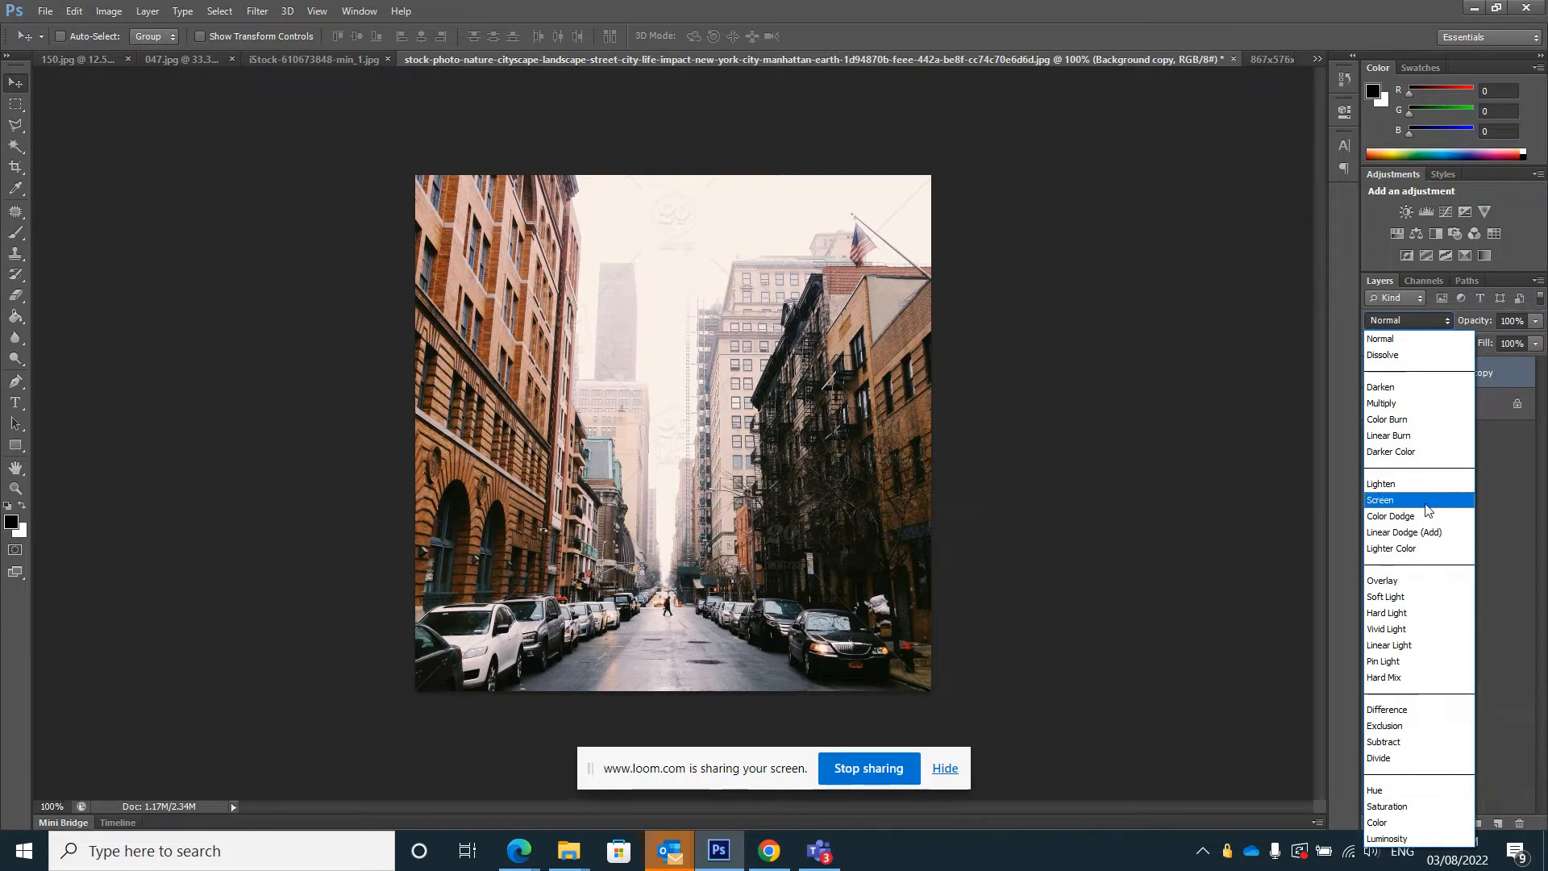
click(1413, 405)
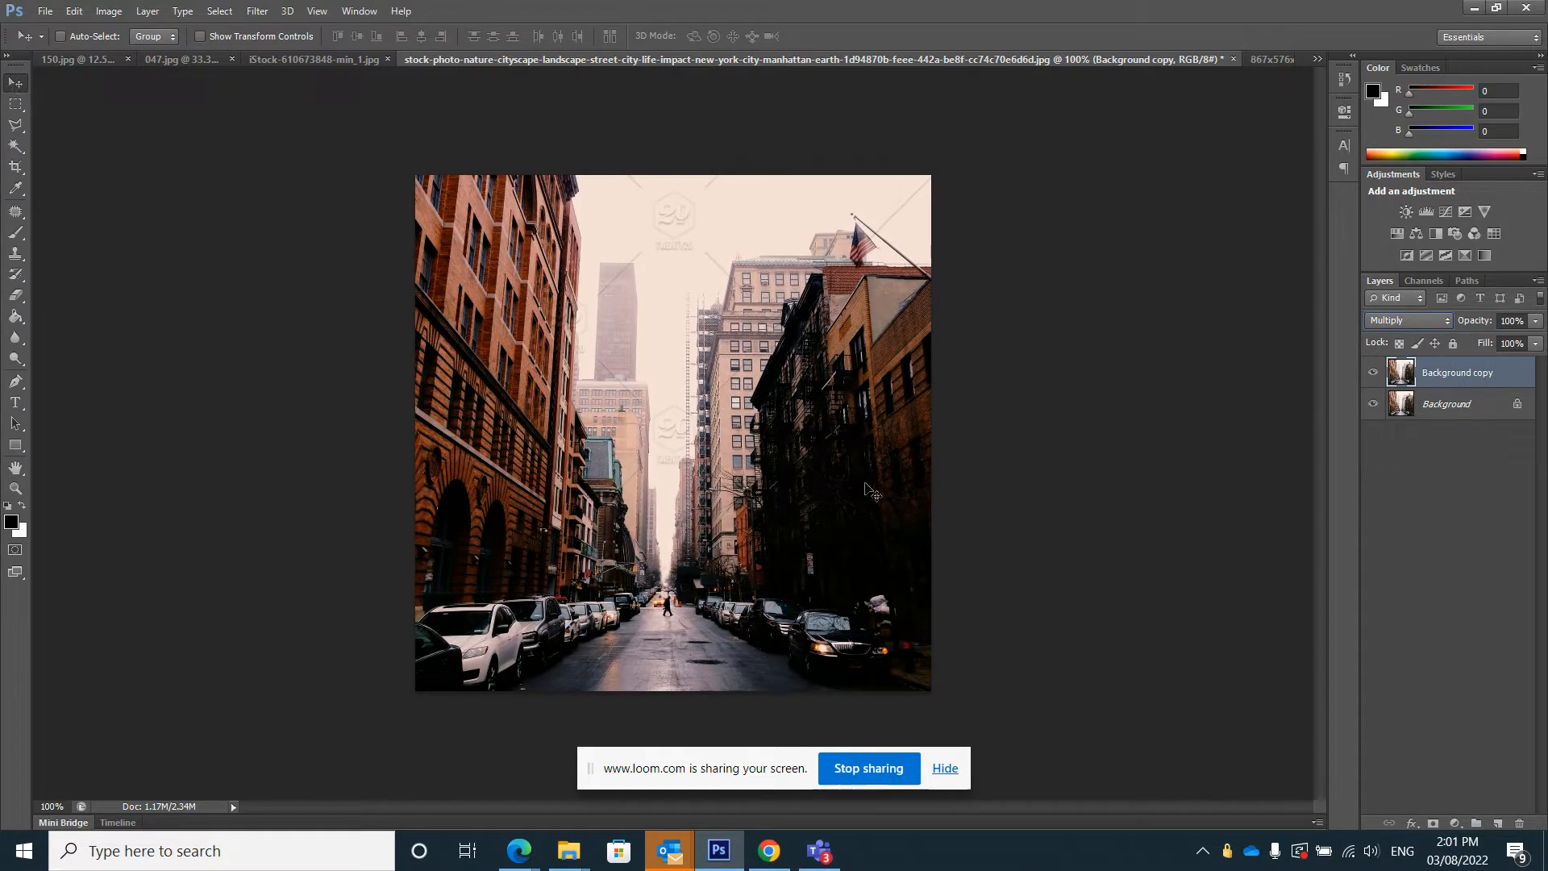
mouse_move(836, 477)
mouse_down()
mouse_move(835, 461)
mouse_move(821, 475)
mouse_up()
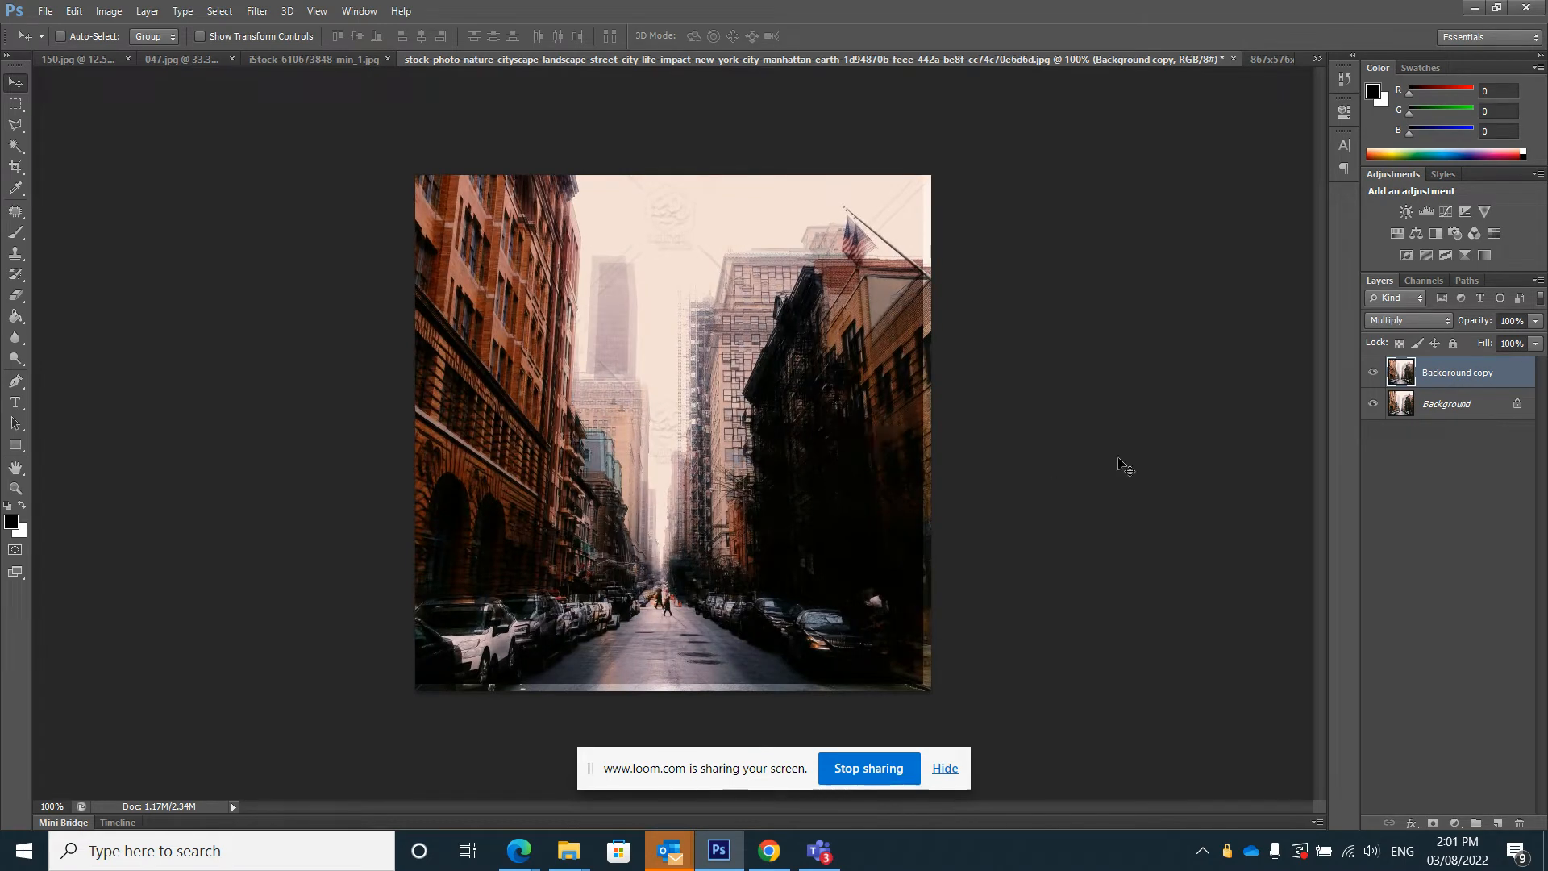
Step: Brighten the Background copy using Levels with midtones 2.94 and white input 149, and offset it slightly right and down from the original
click(110, 12)
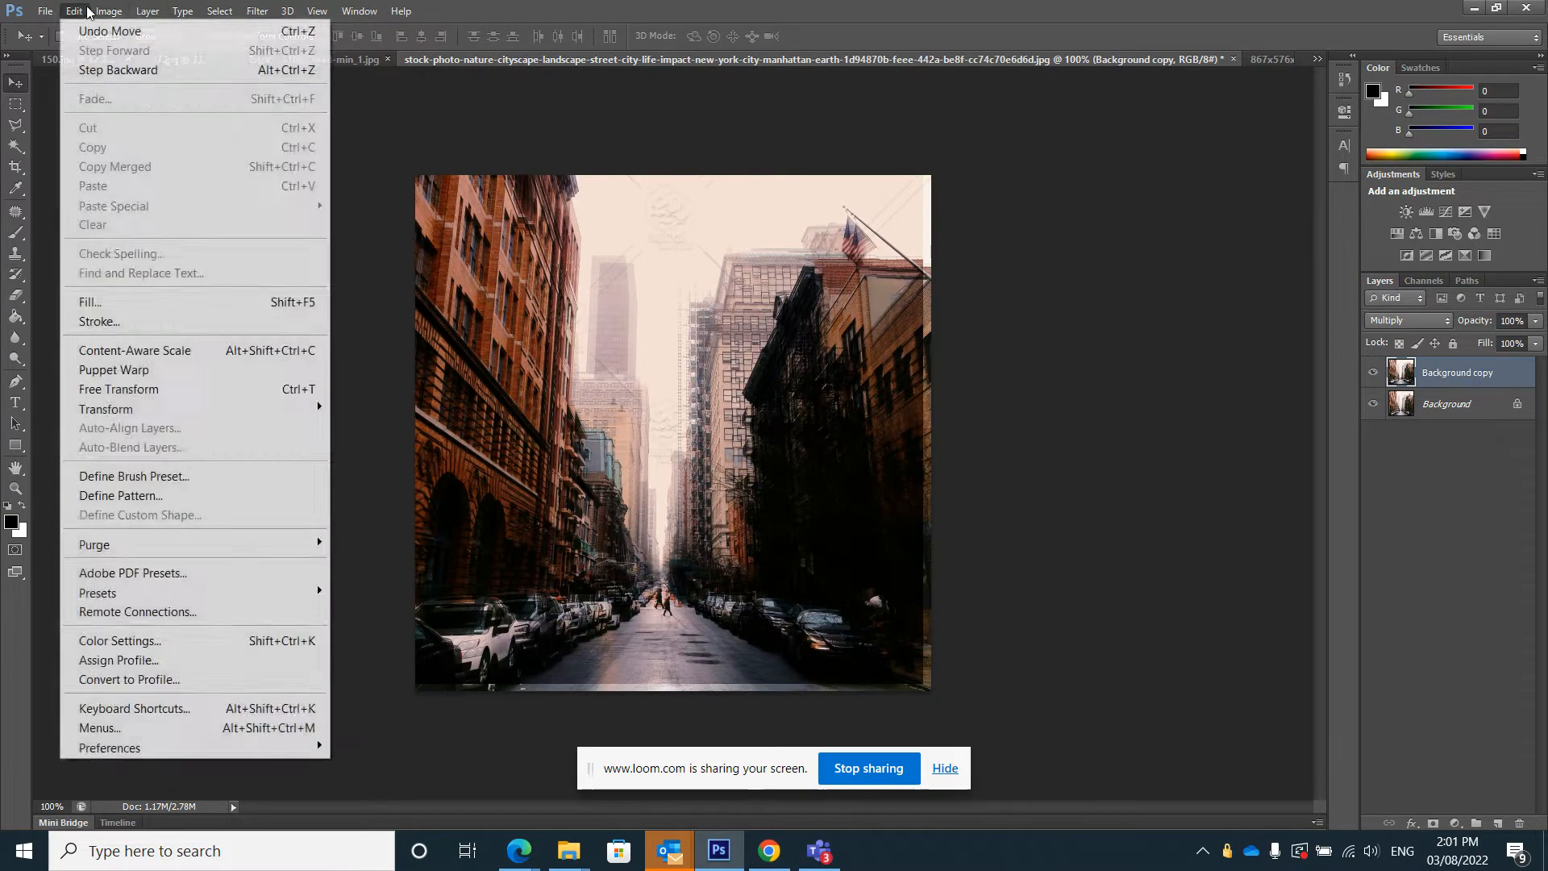
mouse_move(147, 63)
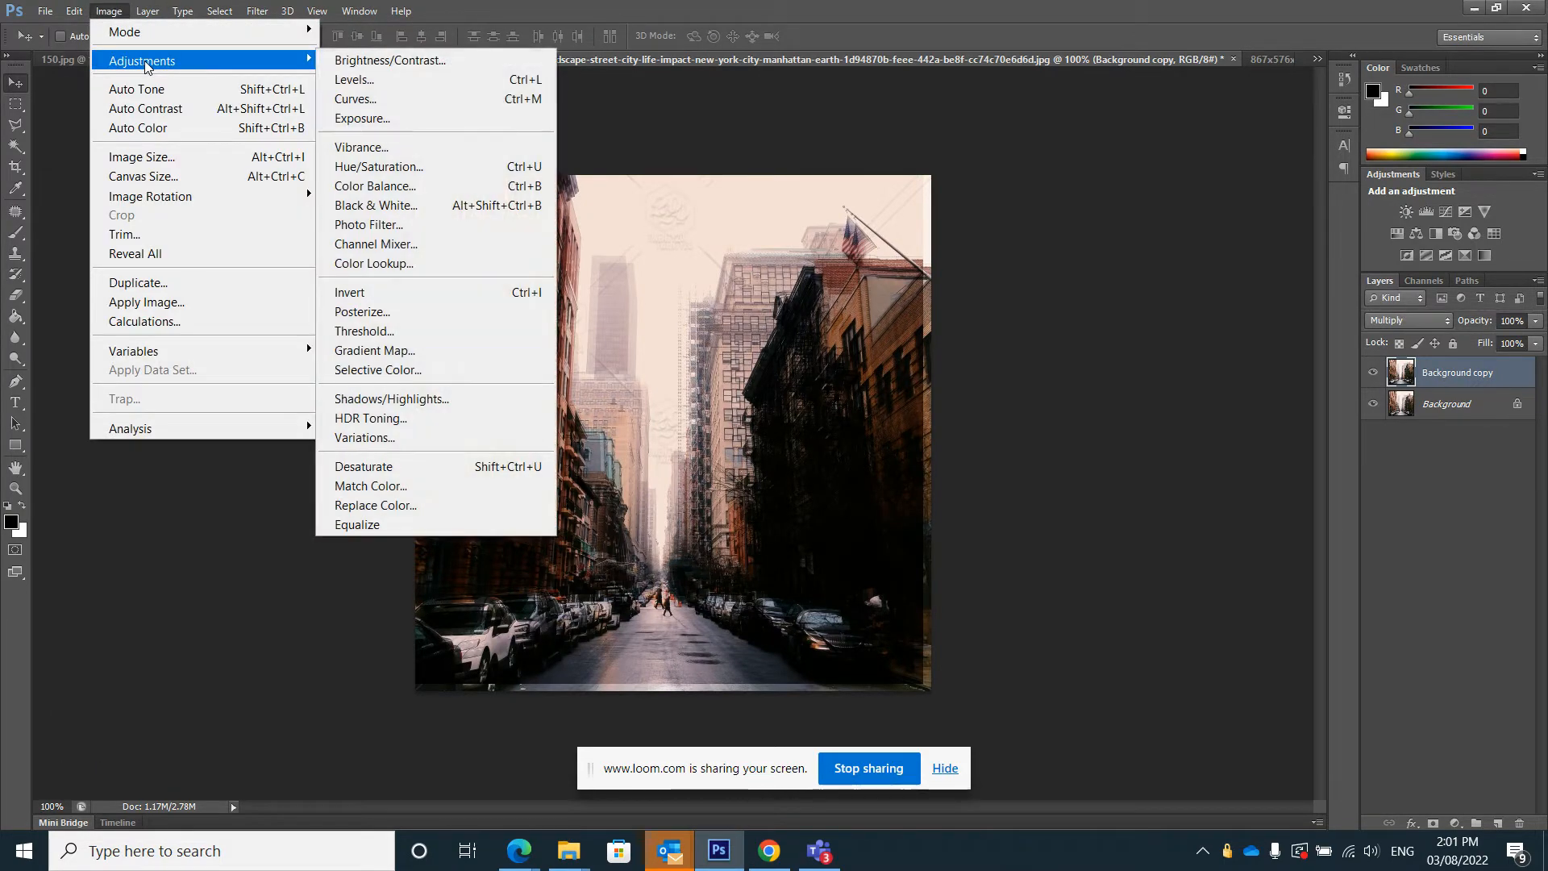
click(367, 77)
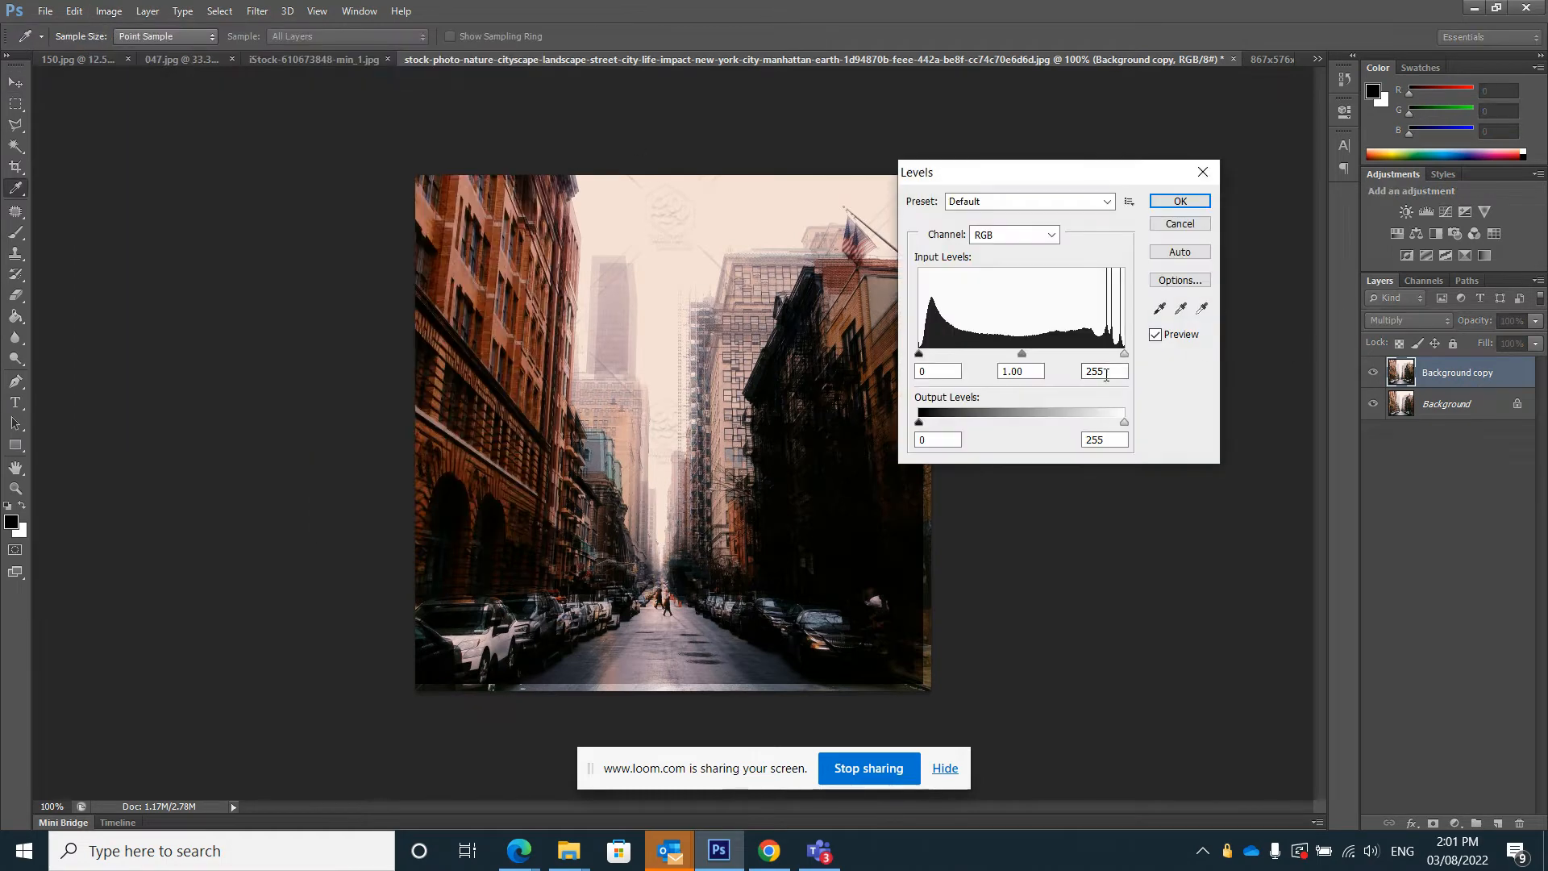
drag(1124, 353, 941, 360)
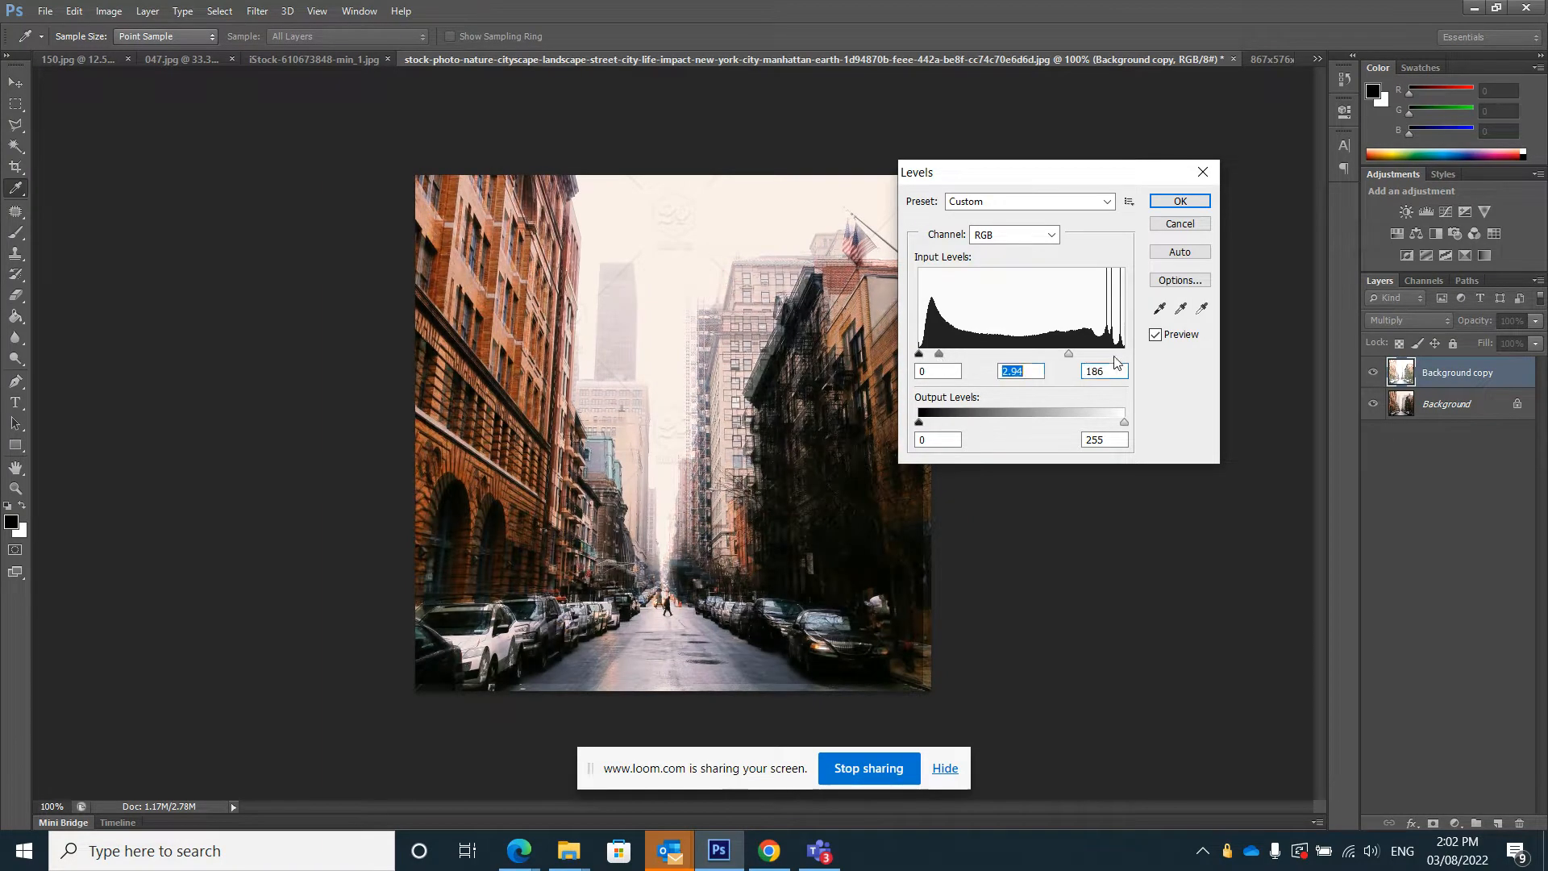
drag(1071, 355, 1039, 350)
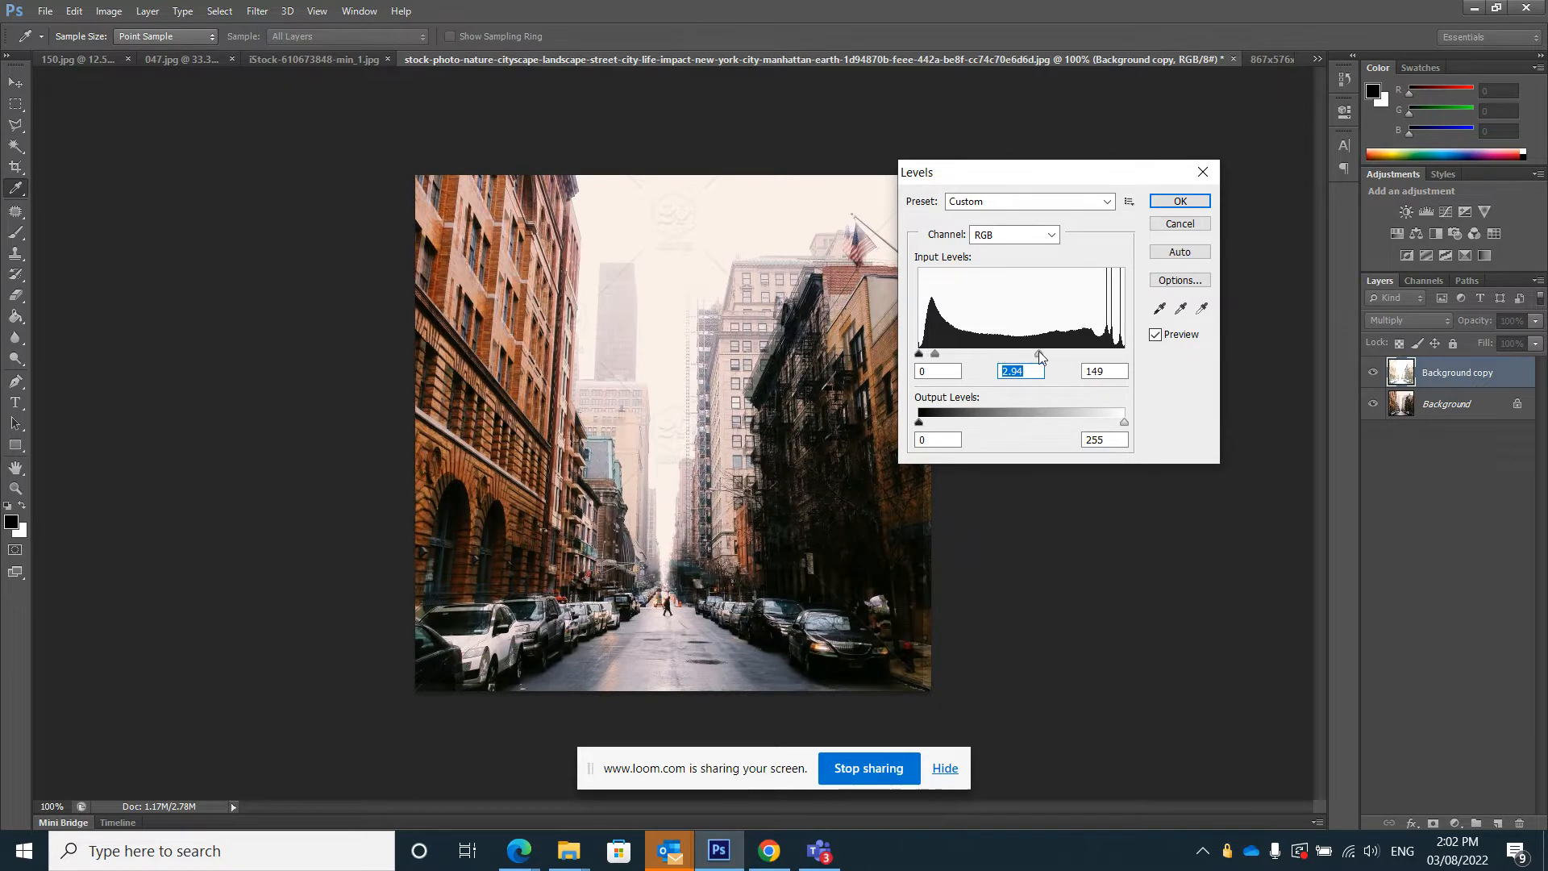
click(1184, 200)
mouse_move(817, 403)
mouse_down()
mouse_move(743, 430)
mouse_move(847, 407)
mouse_move(794, 375)
mouse_move(767, 398)
mouse_move(786, 426)
mouse_move(702, 427)
mouse_move(811, 387)
mouse_move(810, 417)
mouse_up()
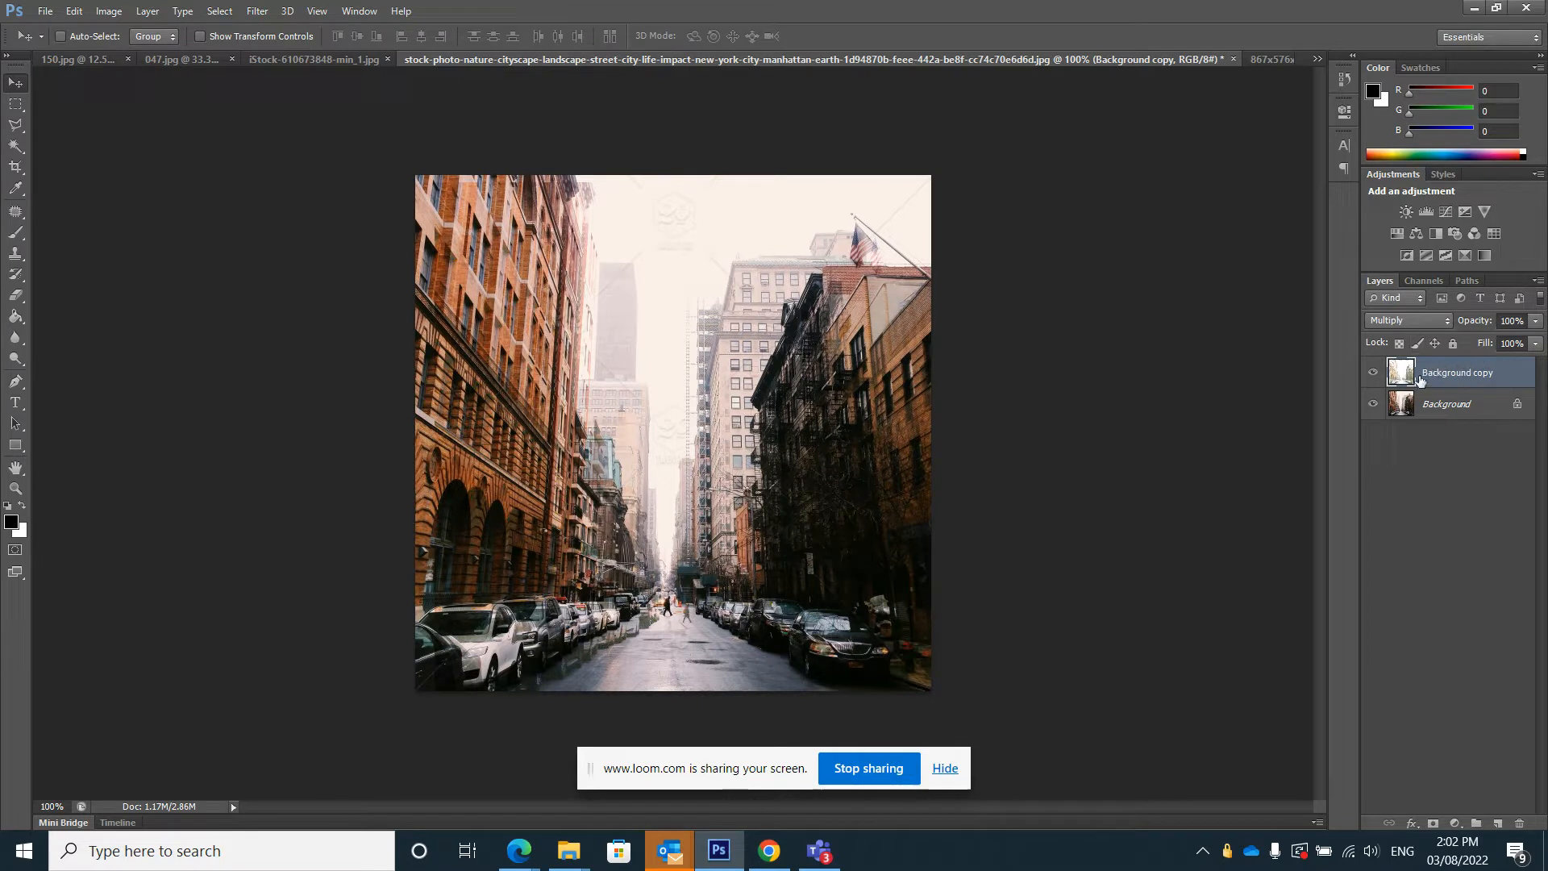
Step: Add a layer mask to the Background copy and paint it black over both rows of buildings with a soft 250 px brush
click(1435, 821)
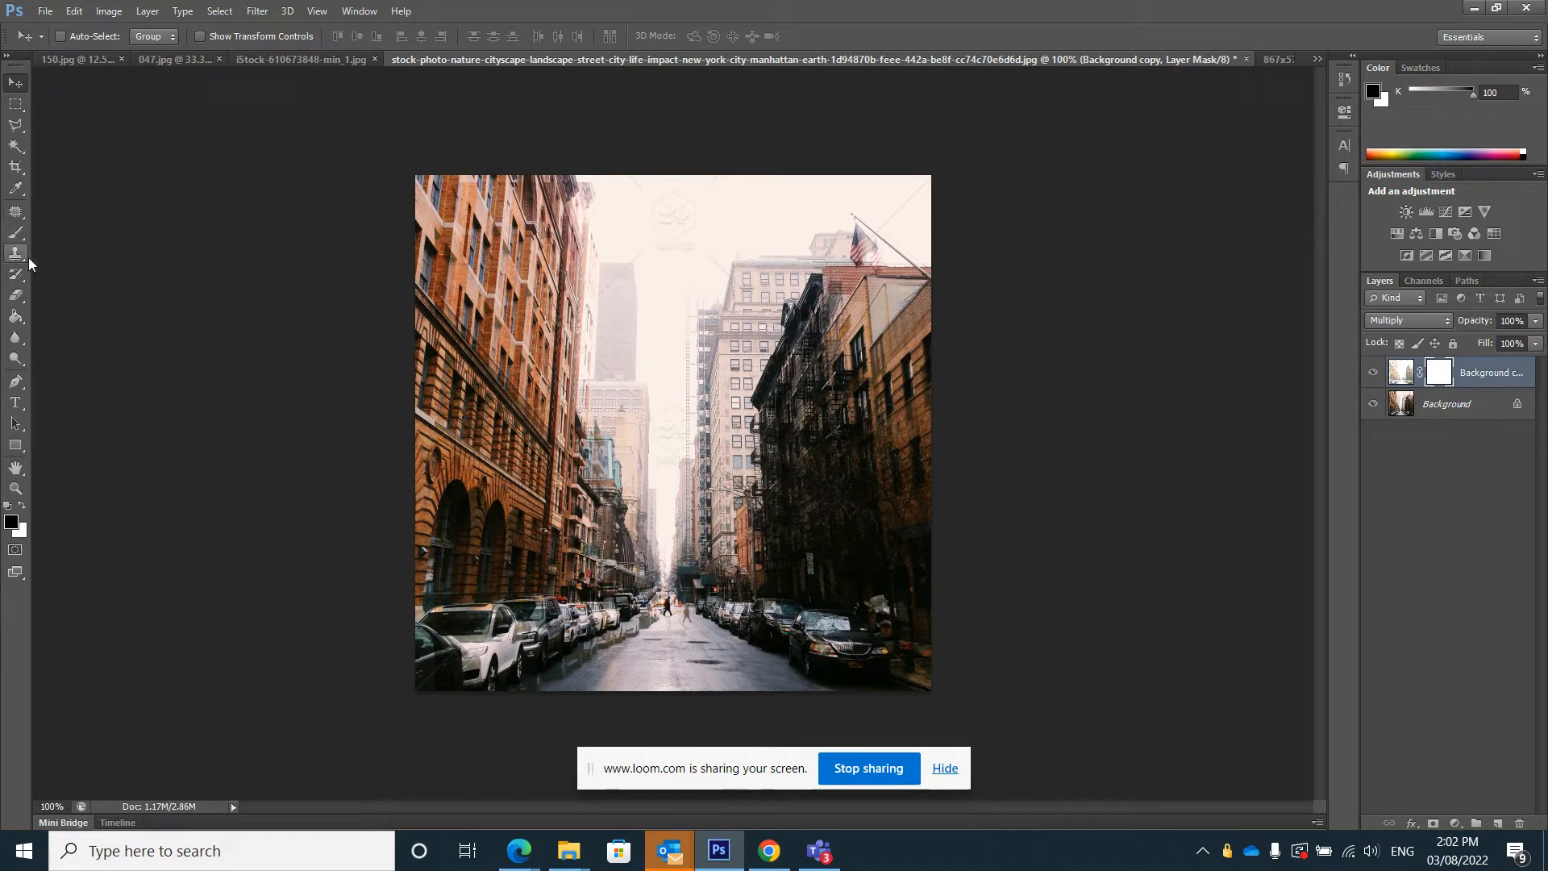
click(16, 236)
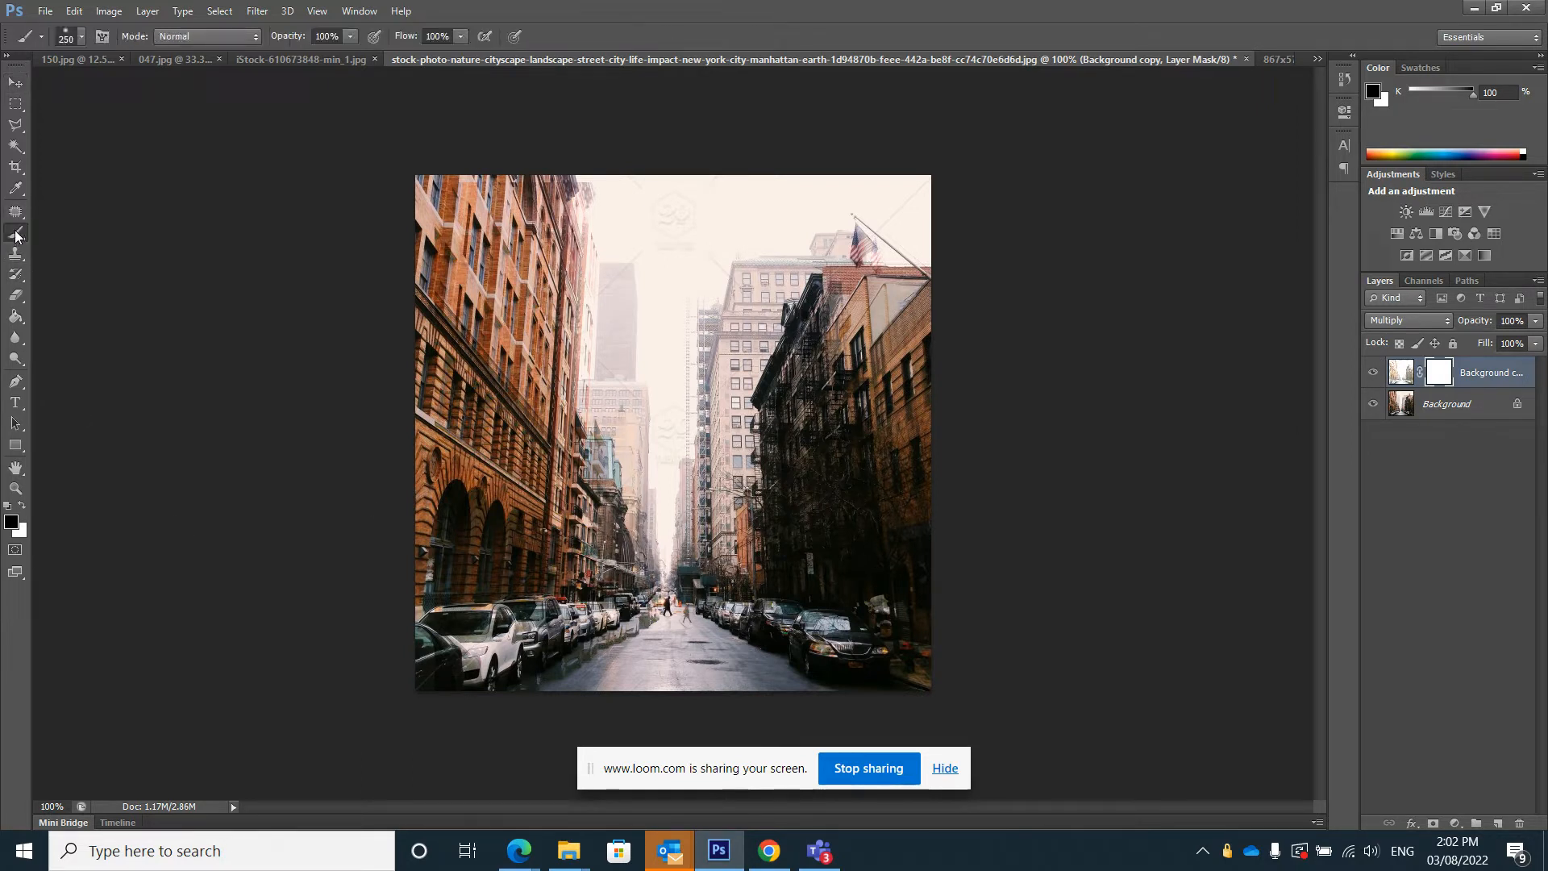
click(81, 38)
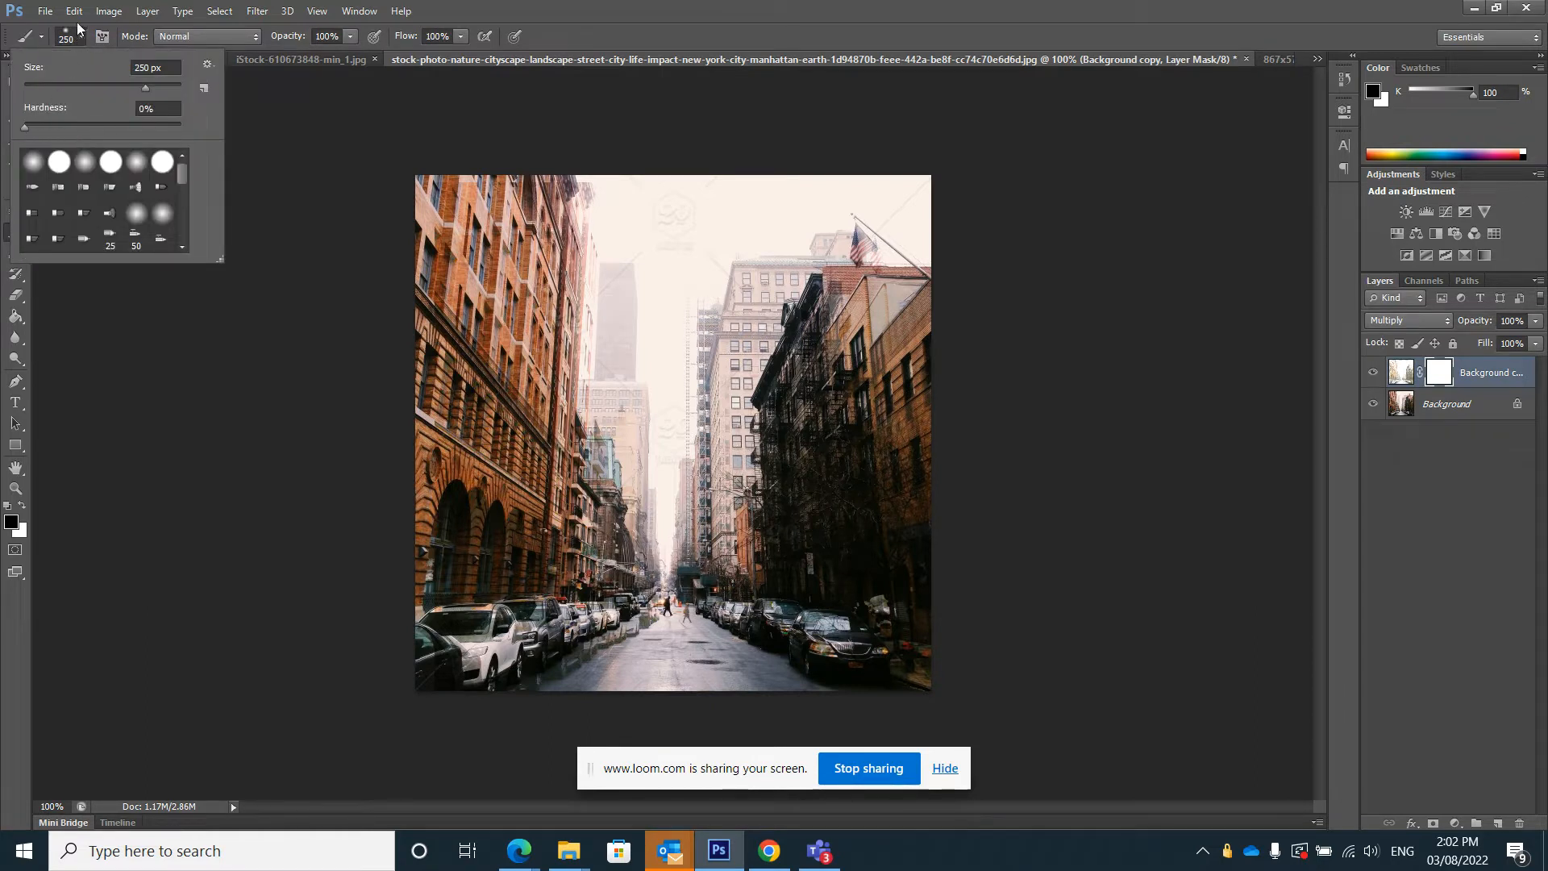
click(82, 37)
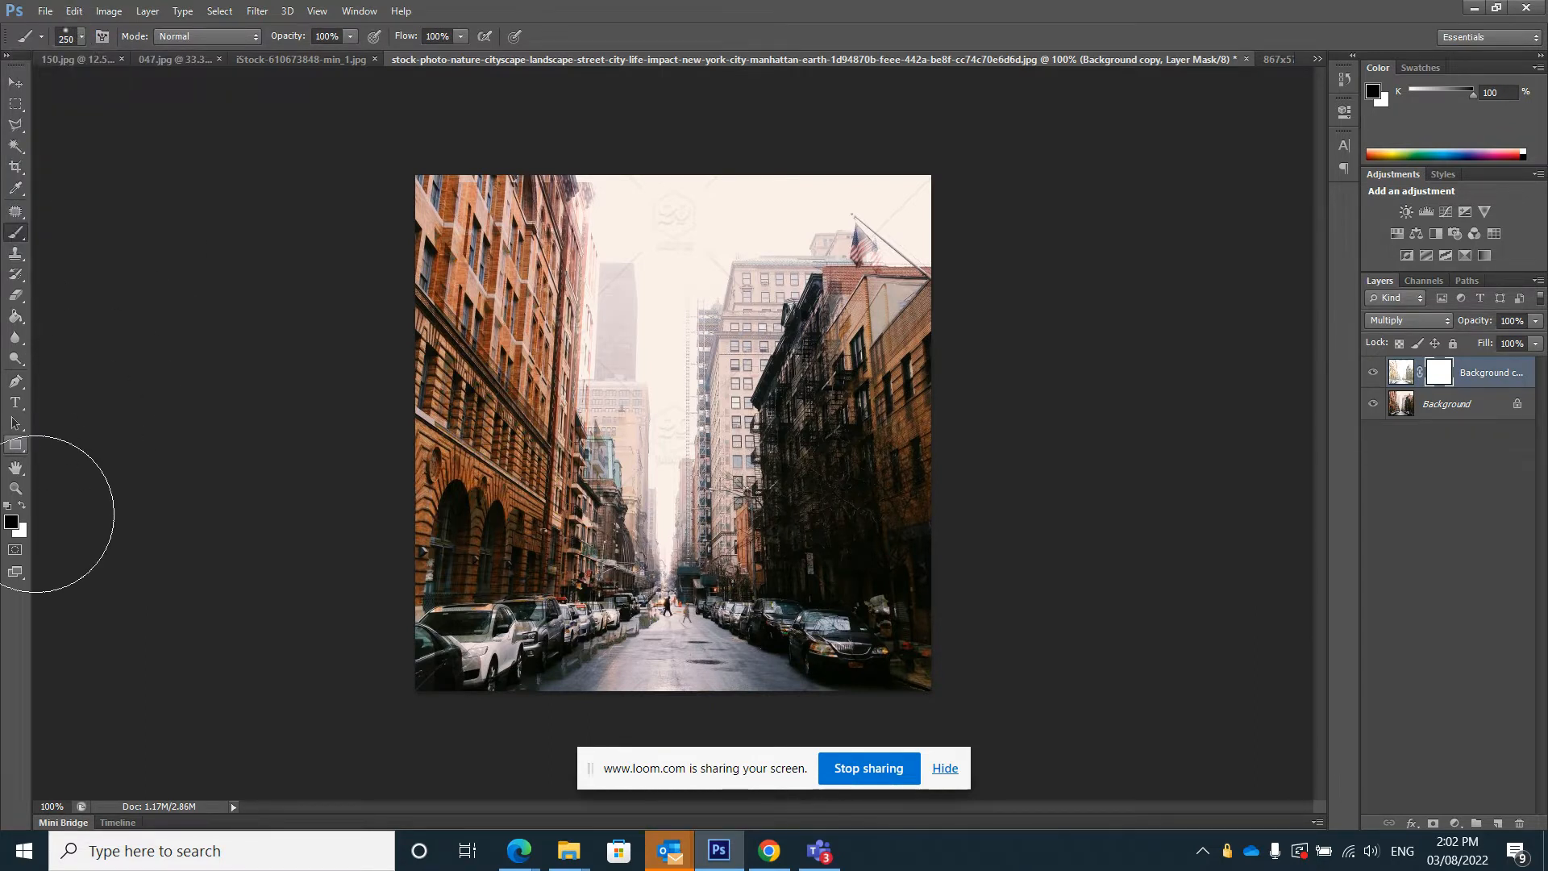
click(1401, 373)
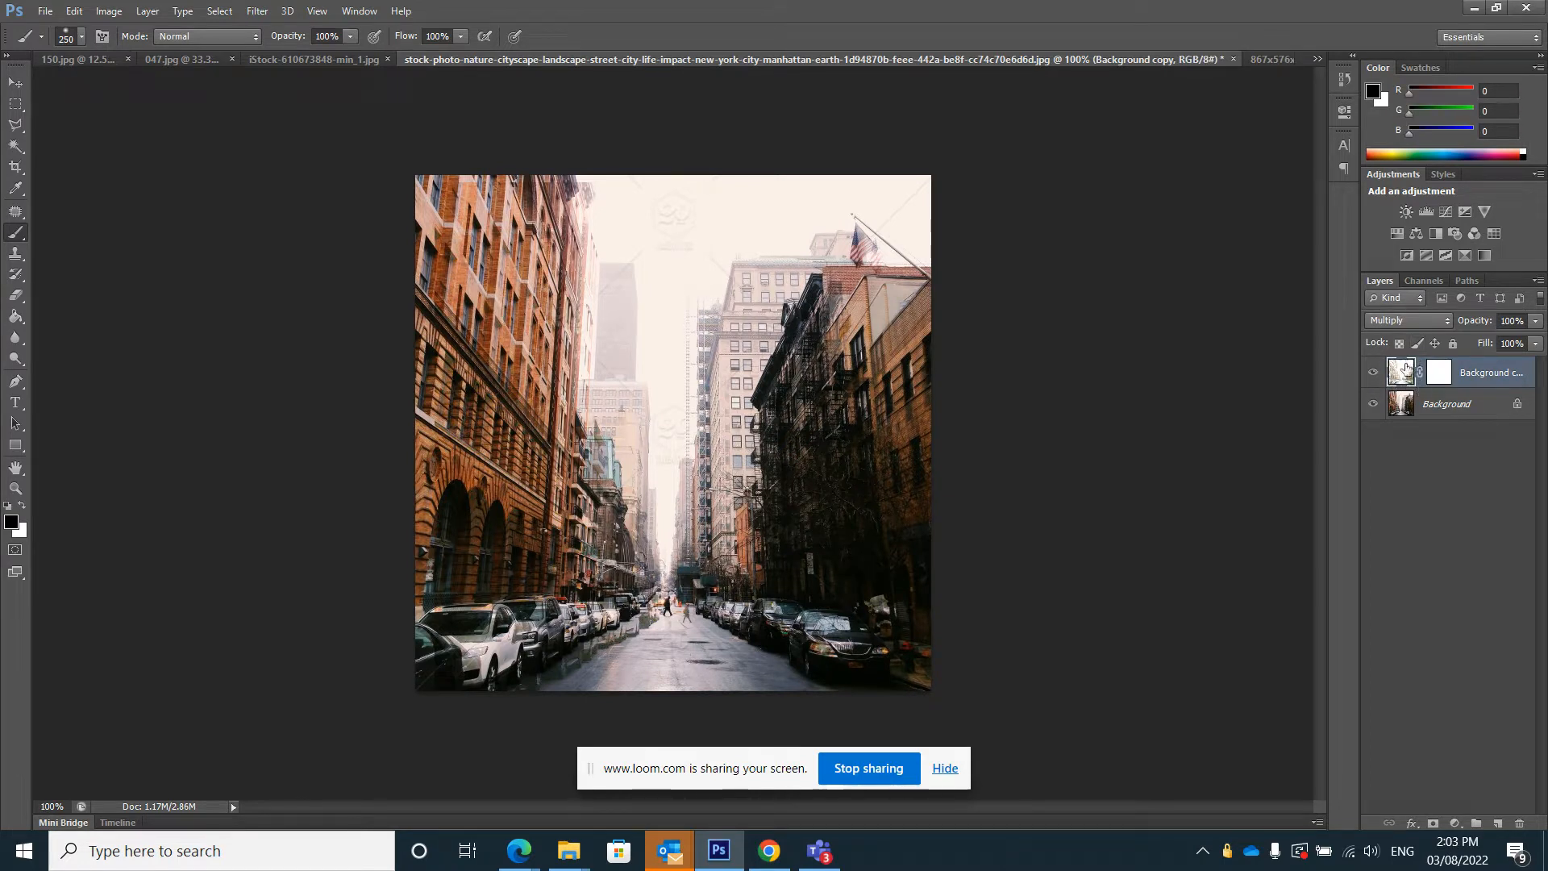
click(1440, 371)
mouse_move(906, 368)
mouse_down()
mouse_move(852, 458)
mouse_move(847, 553)
mouse_up()
mouse_move(691, 370)
mouse_down()
mouse_move(705, 375)
mouse_move(595, 259)
mouse_move(442, 449)
mouse_move(444, 551)
mouse_up()
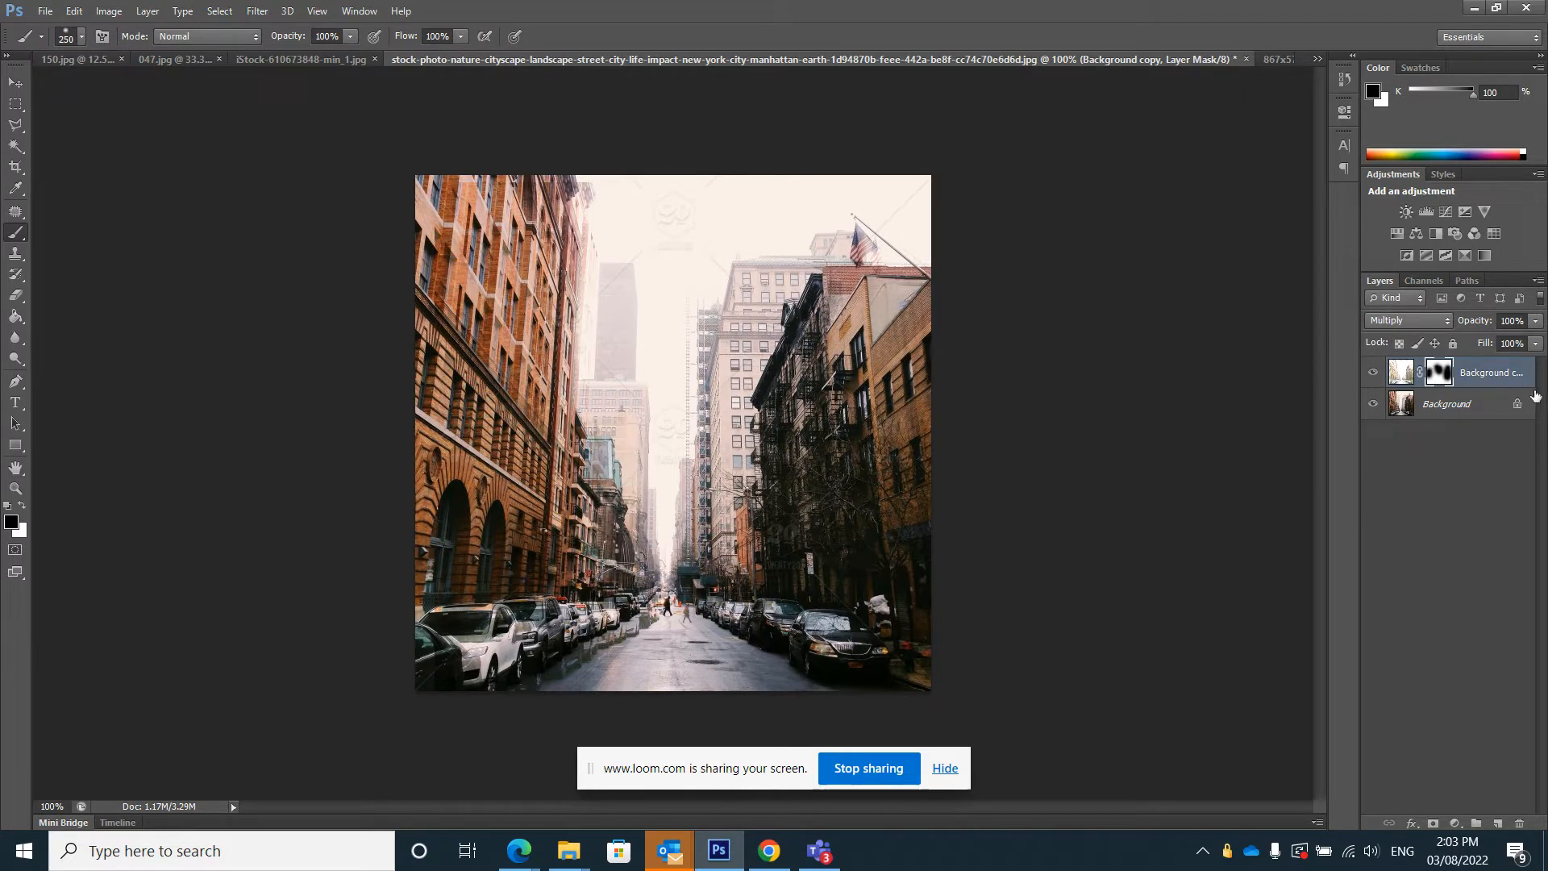
Step: Duplicate the masked Background copy layer and shift the duplicate slightly upward to create another ghosted image
click(1492, 379)
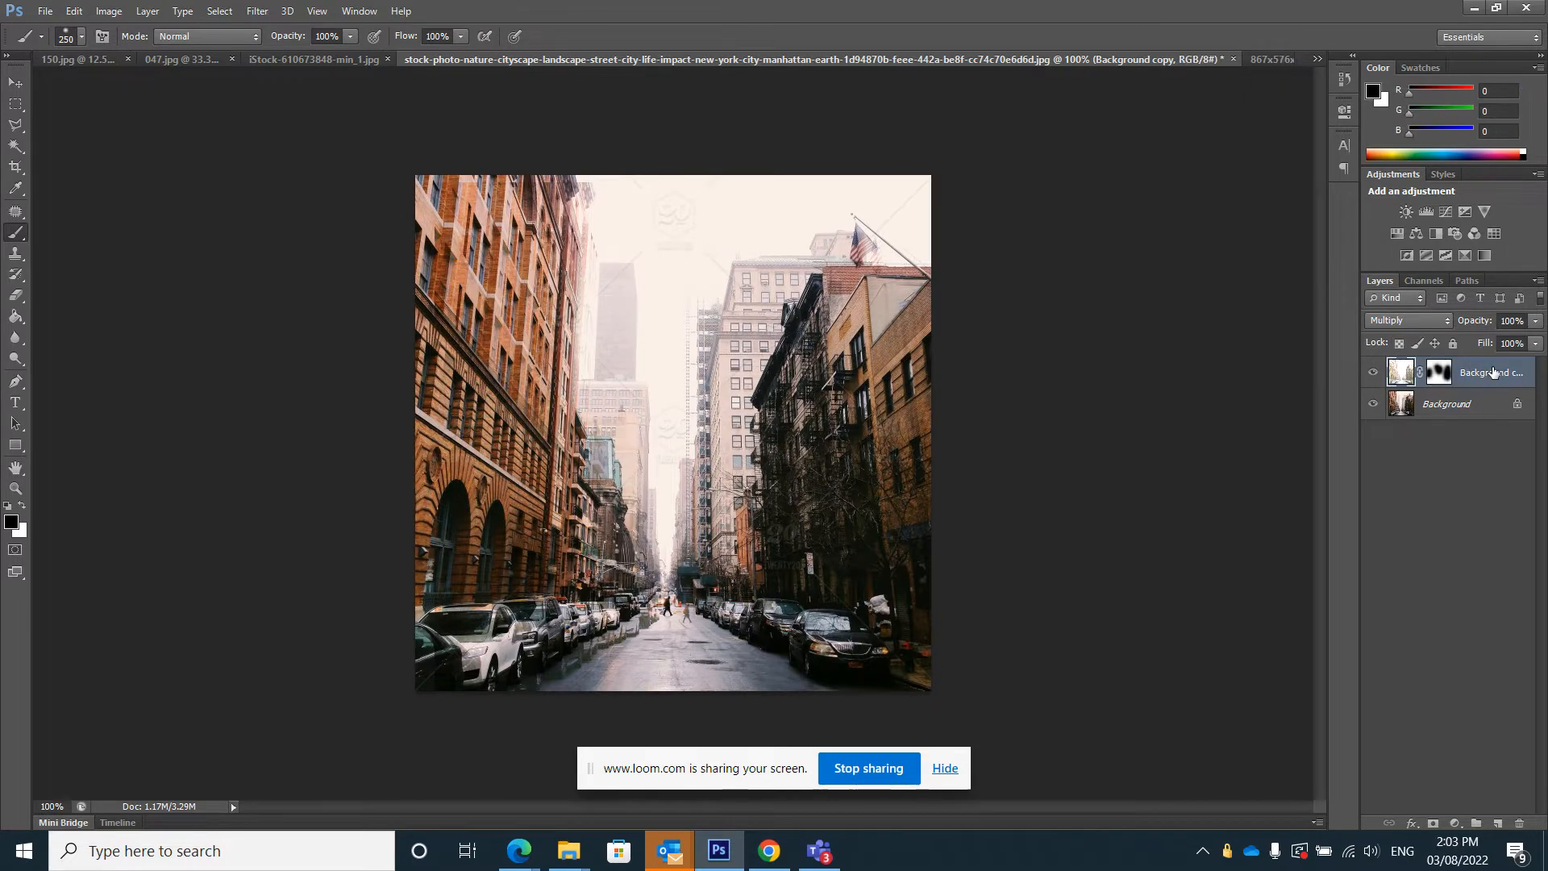
right_click(1492, 379)
click(1324, 226)
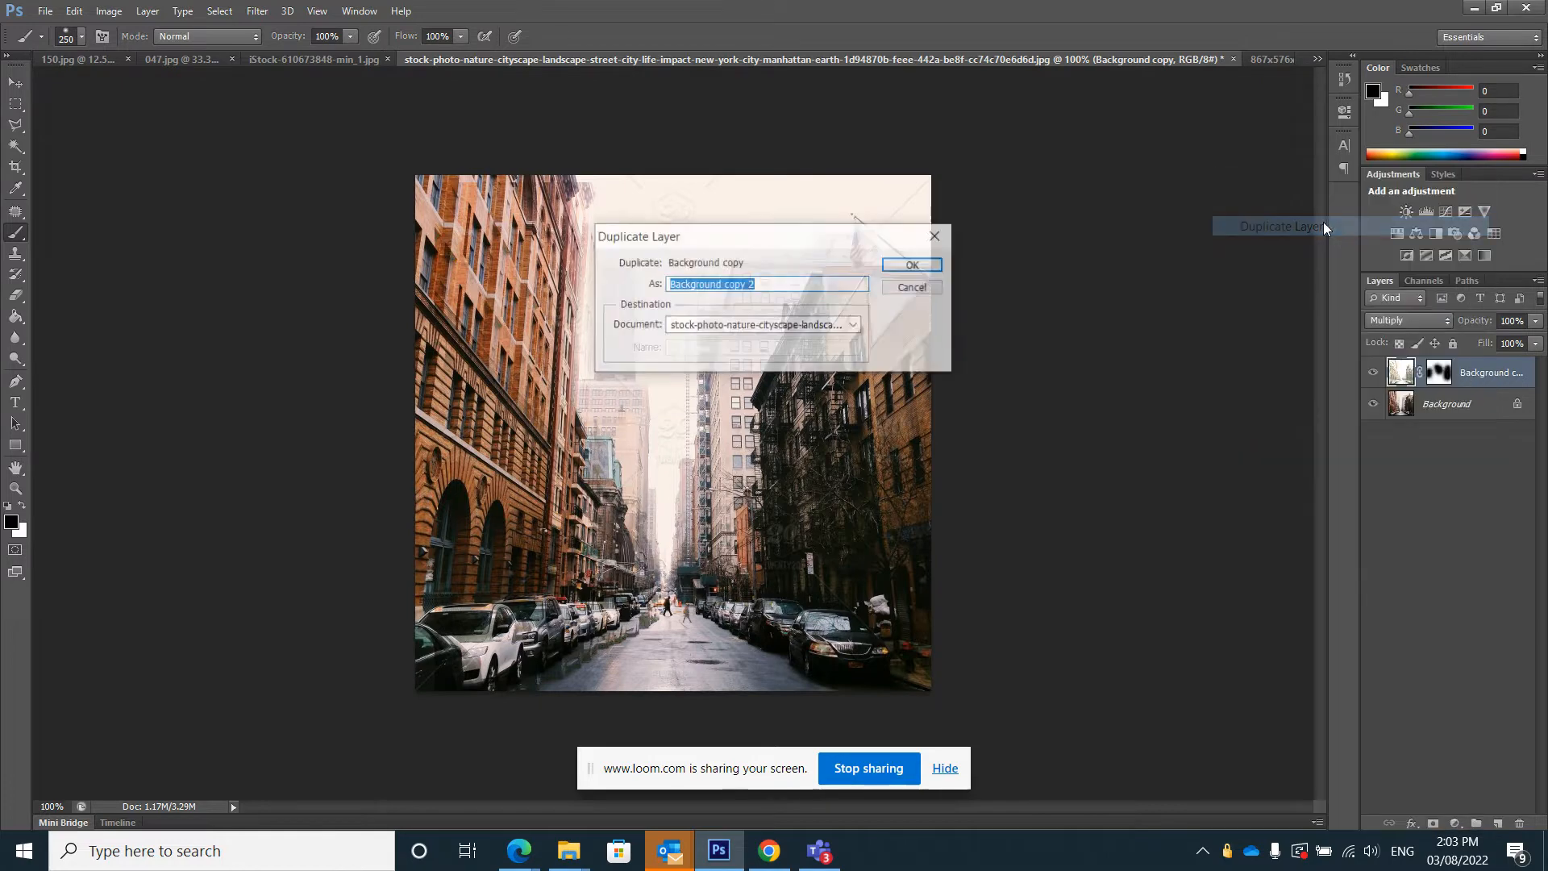
click(924, 270)
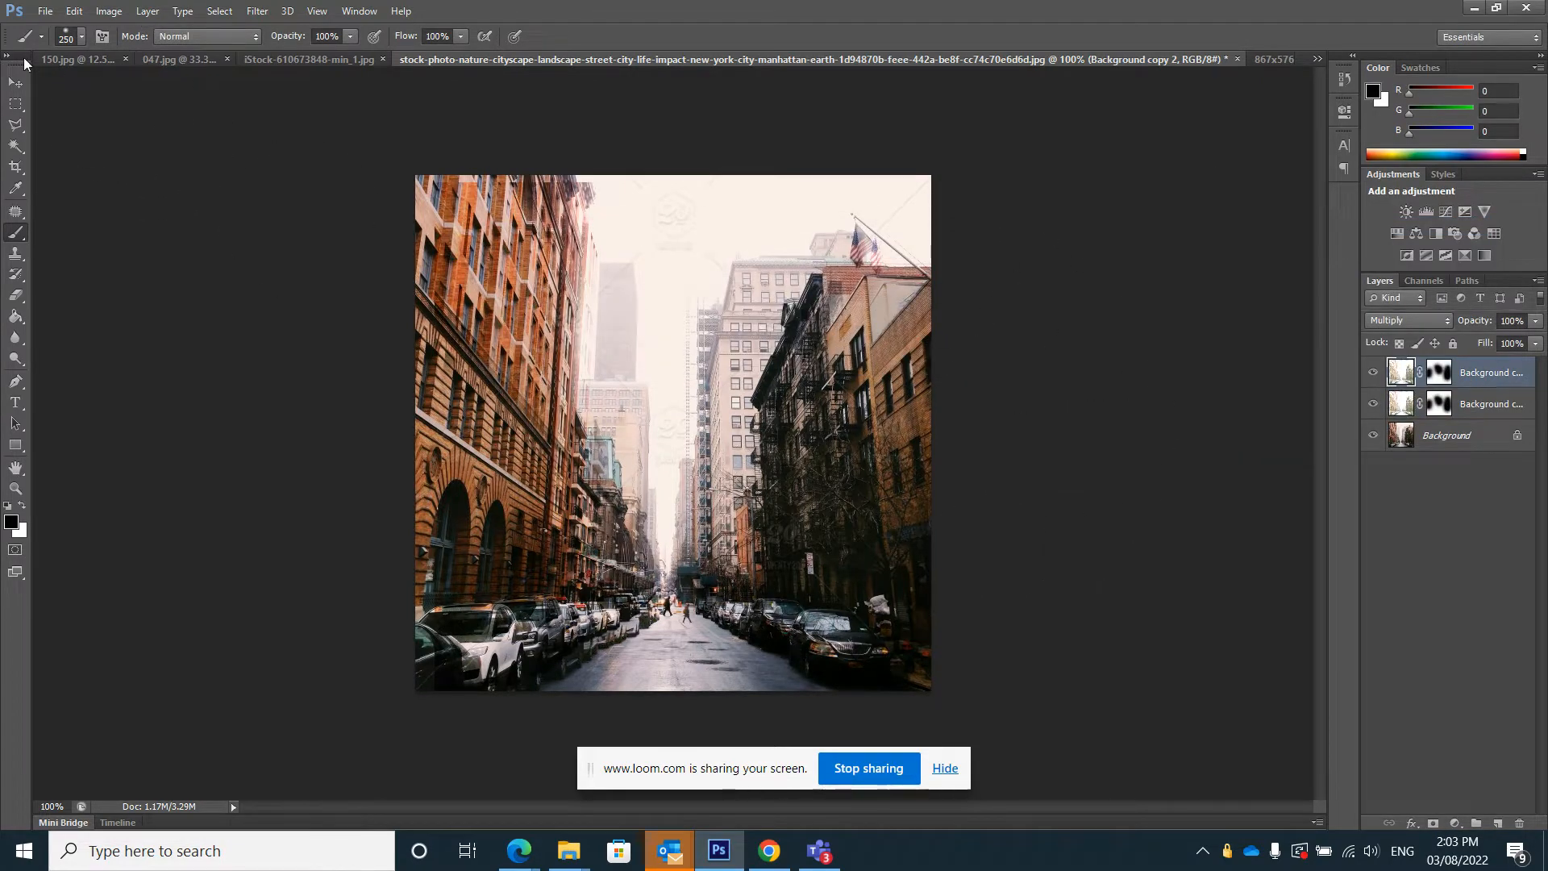
click(15, 82)
drag(648, 544, 700, 597)
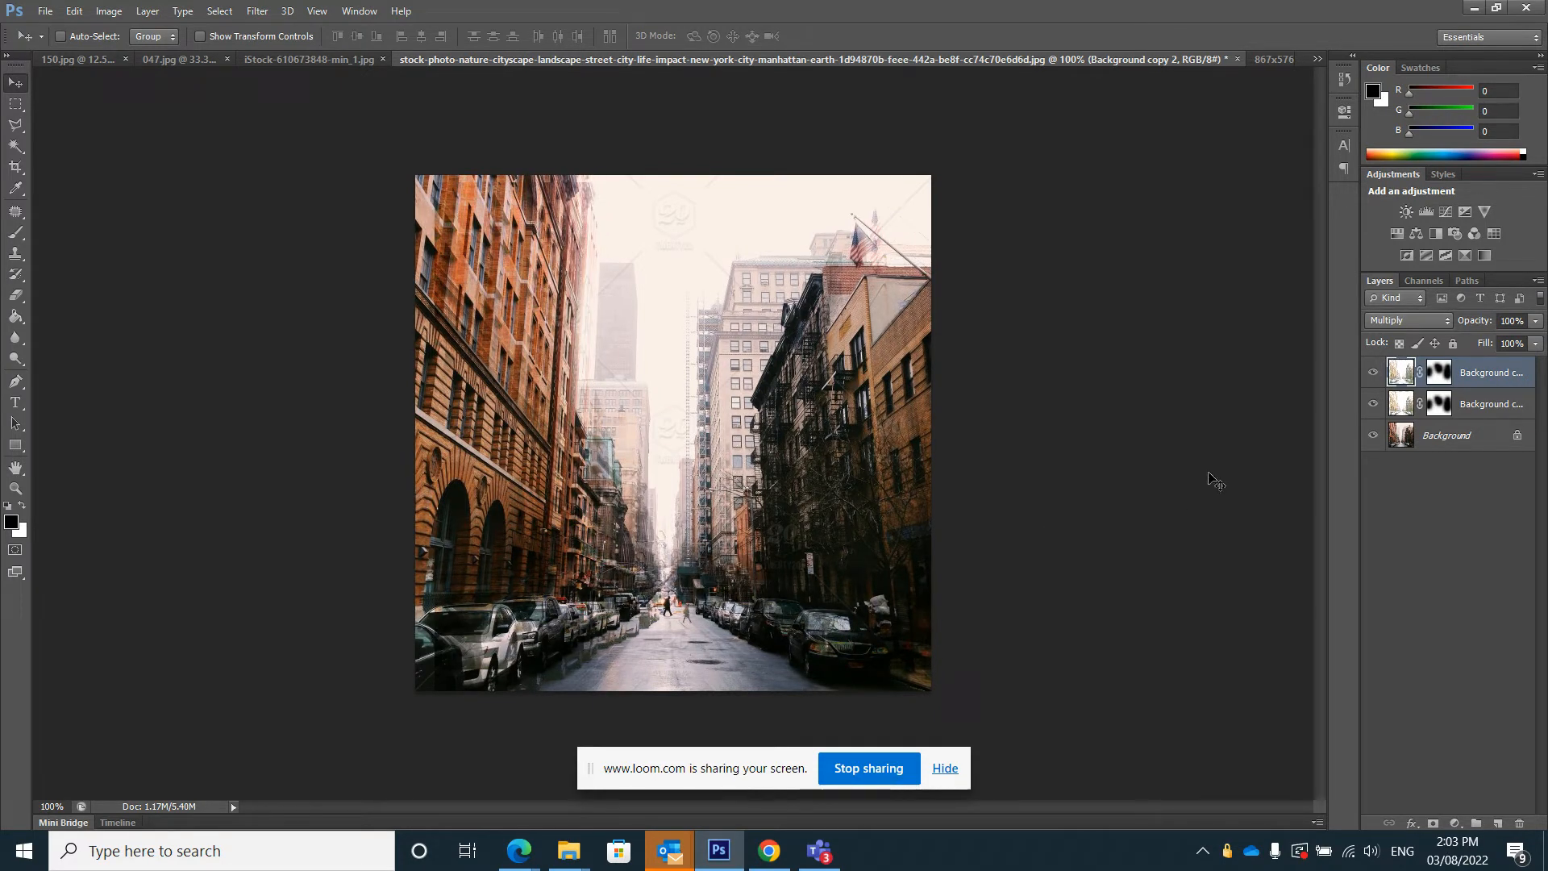
Step: Try the Soft Light, Screen, Color Dodge and Lighter Color blend modes on the topmost layer
click(1434, 321)
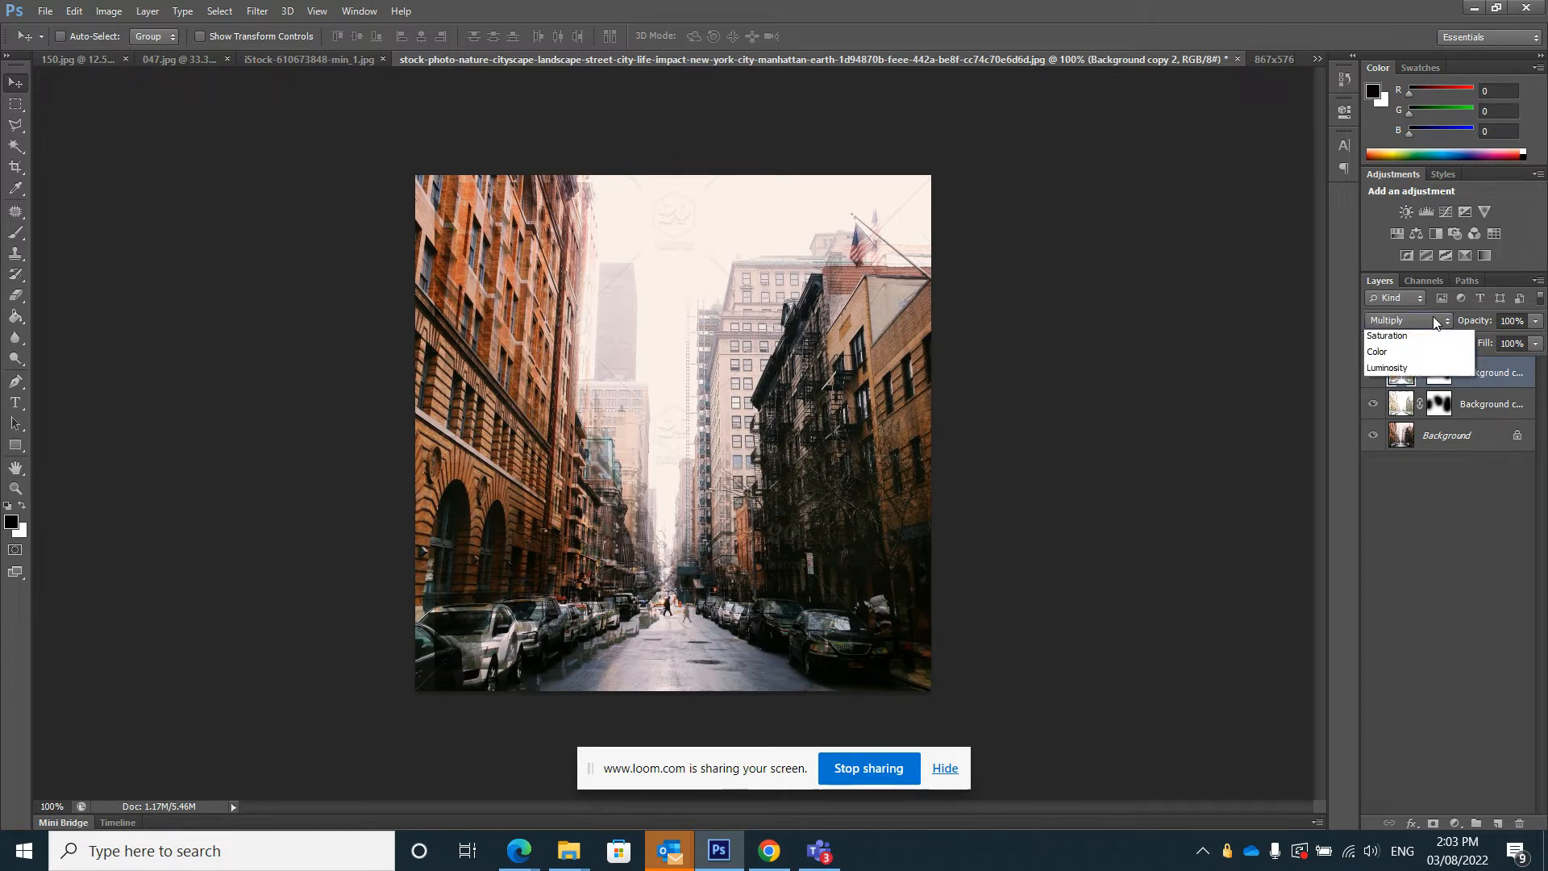
click(1429, 597)
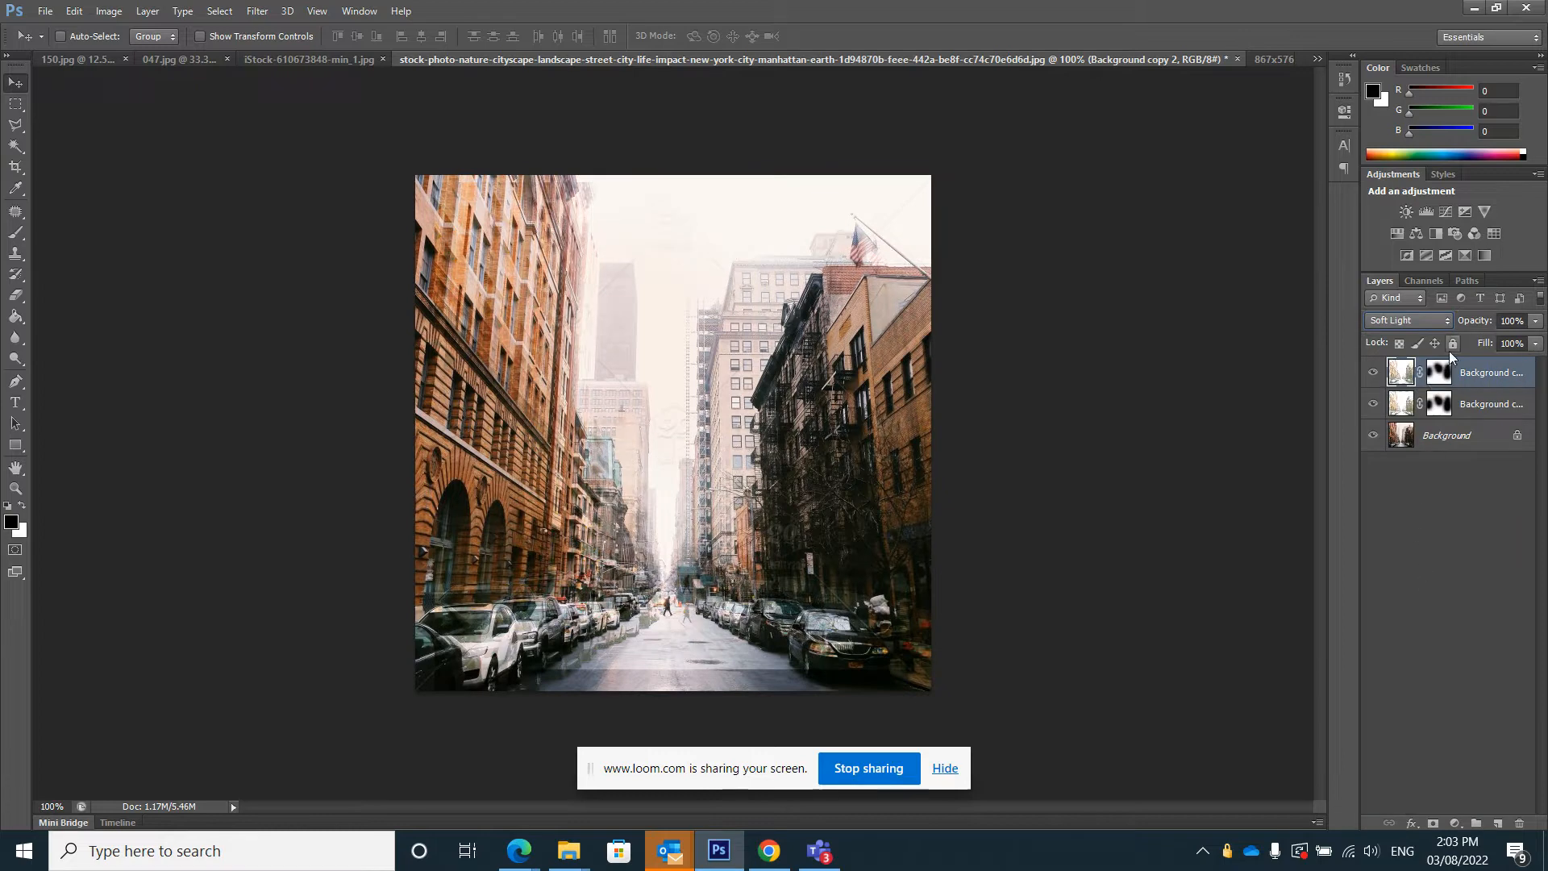
click(1434, 322)
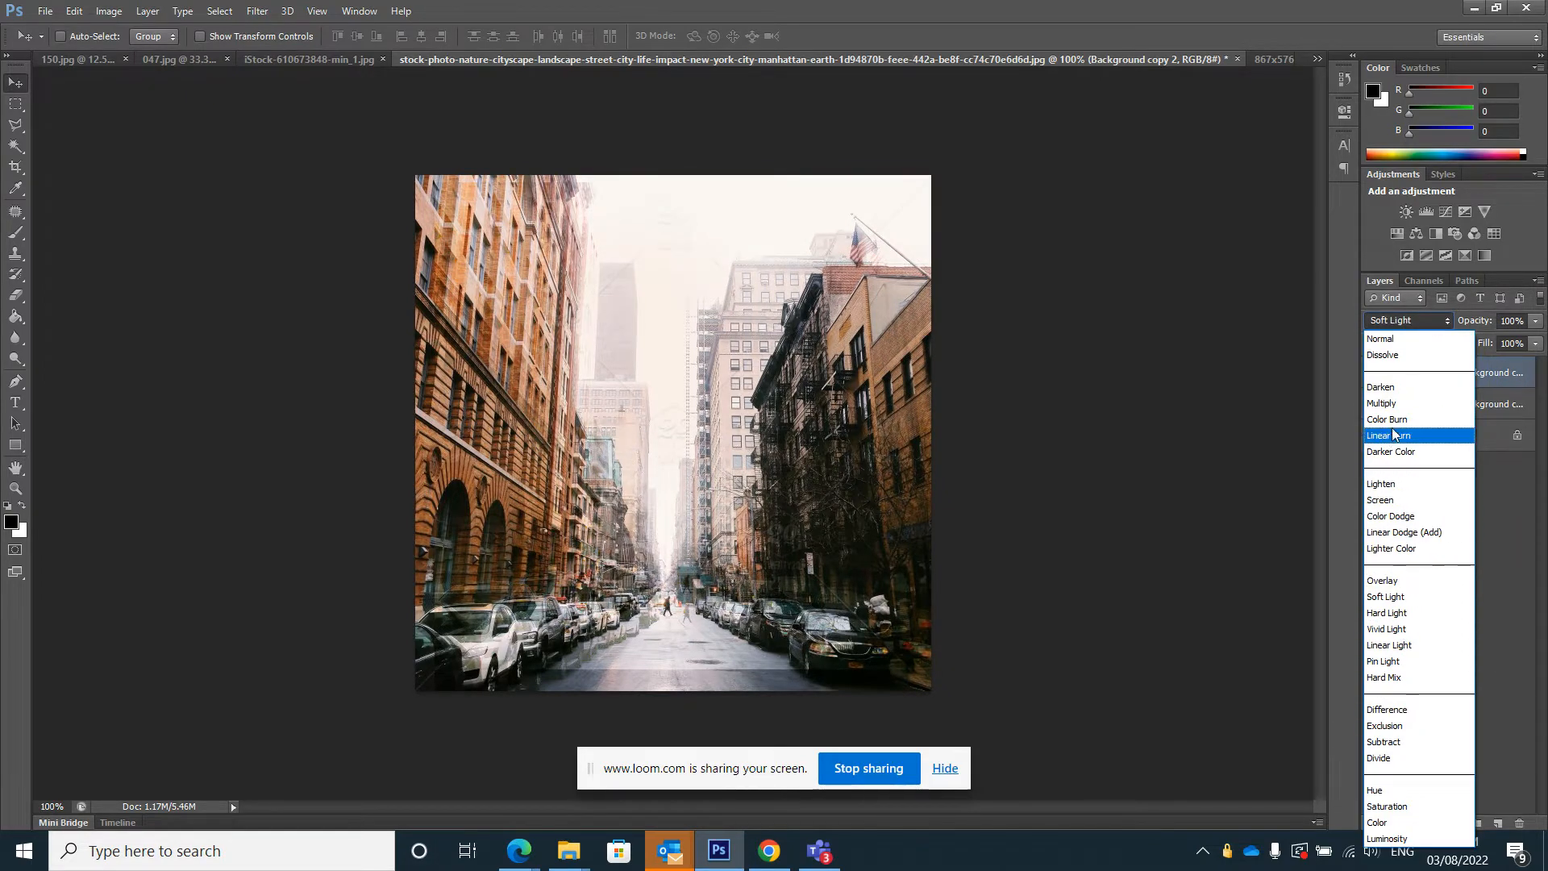
click(1405, 500)
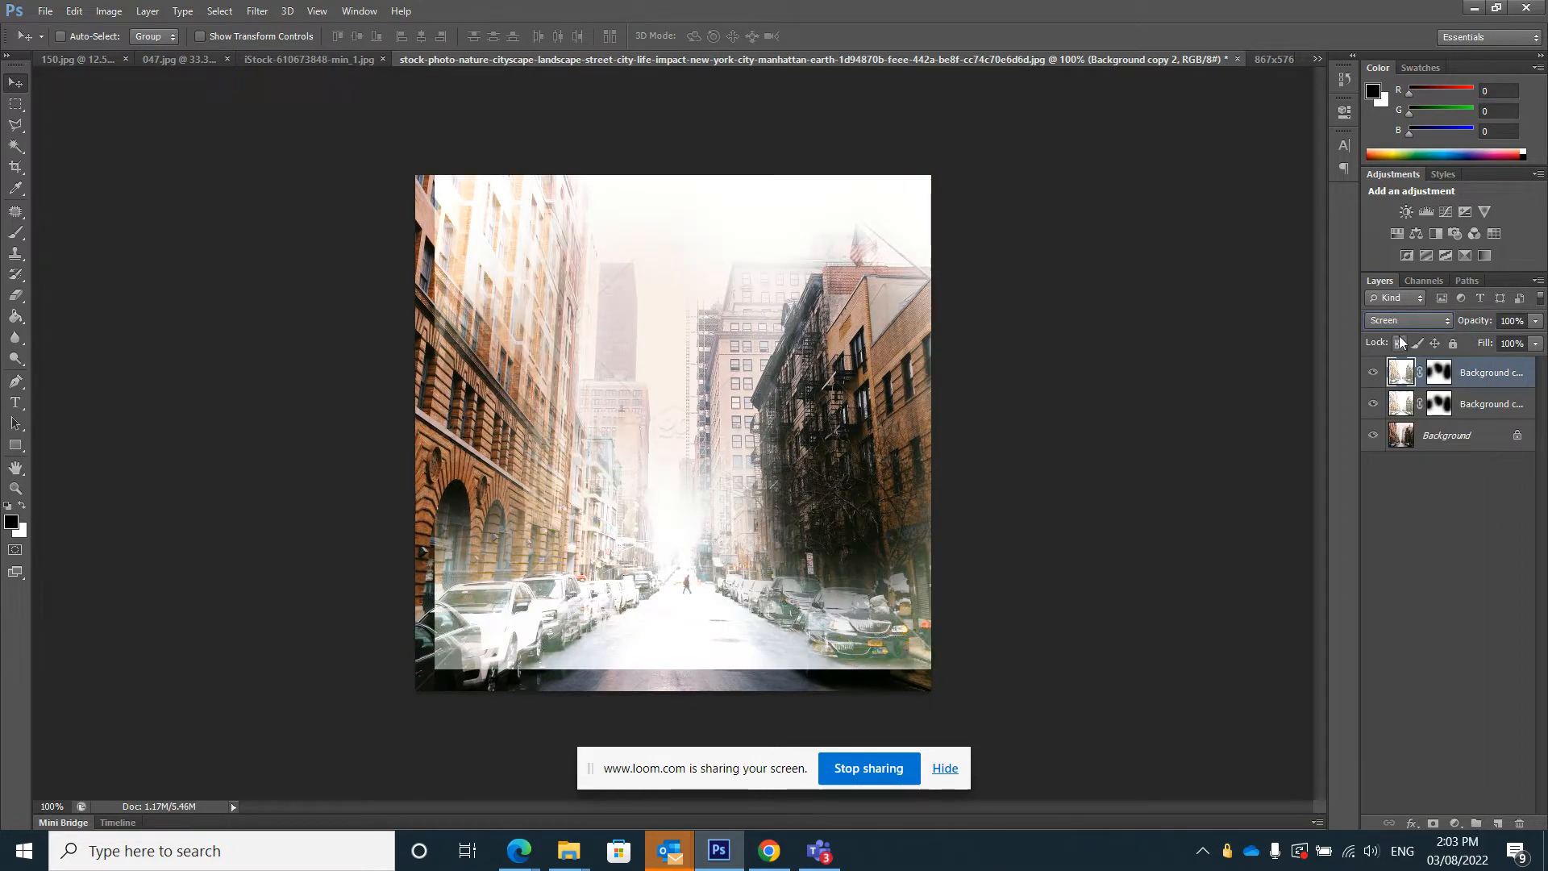
click(1421, 318)
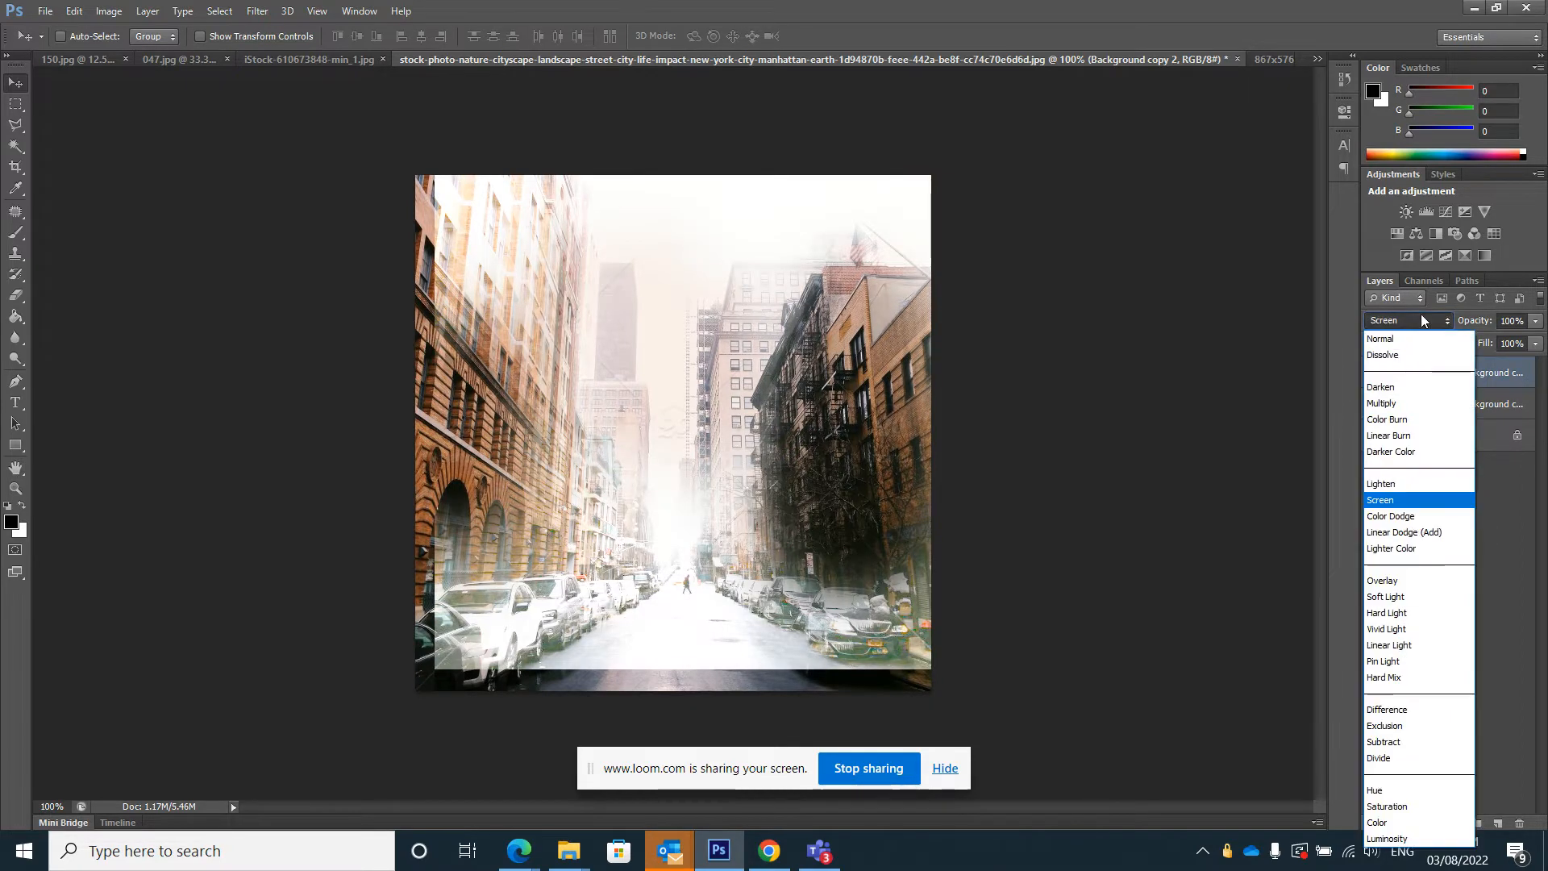
click(1407, 515)
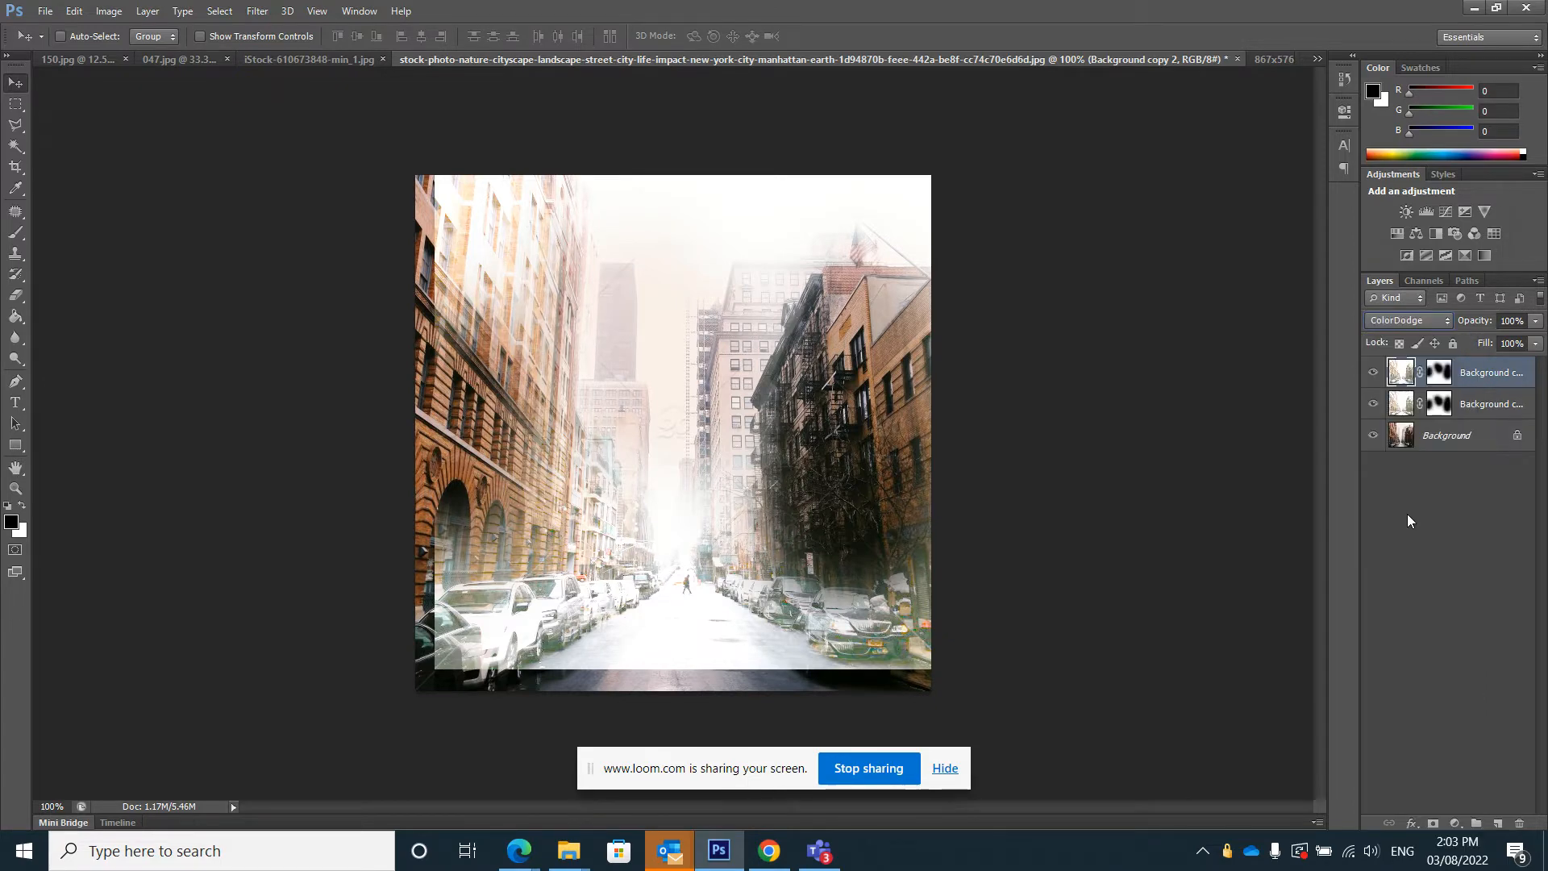
click(1419, 320)
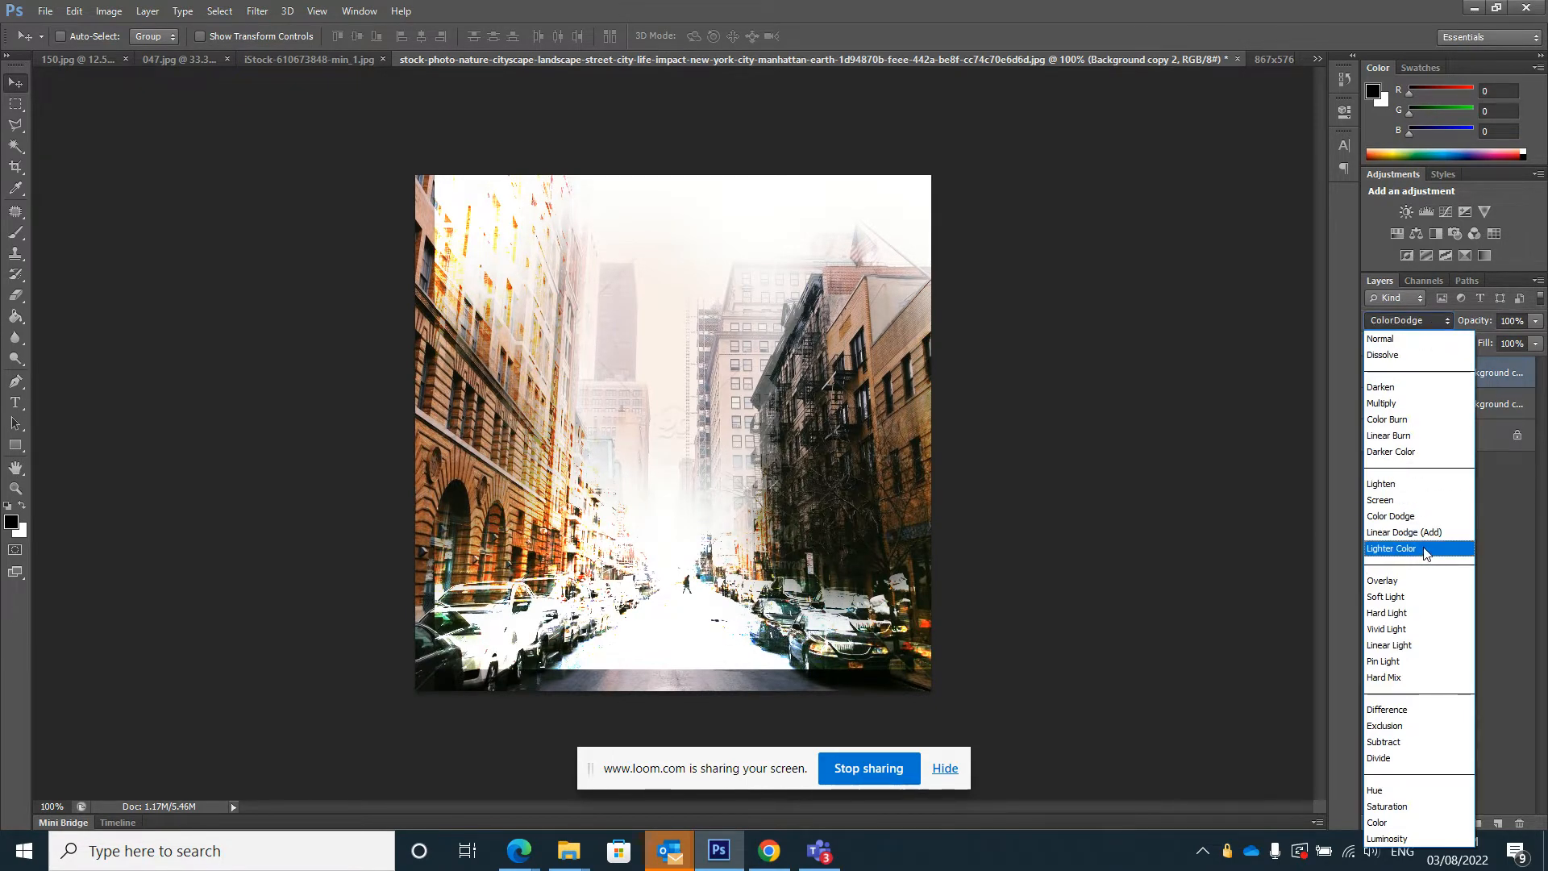
click(1424, 550)
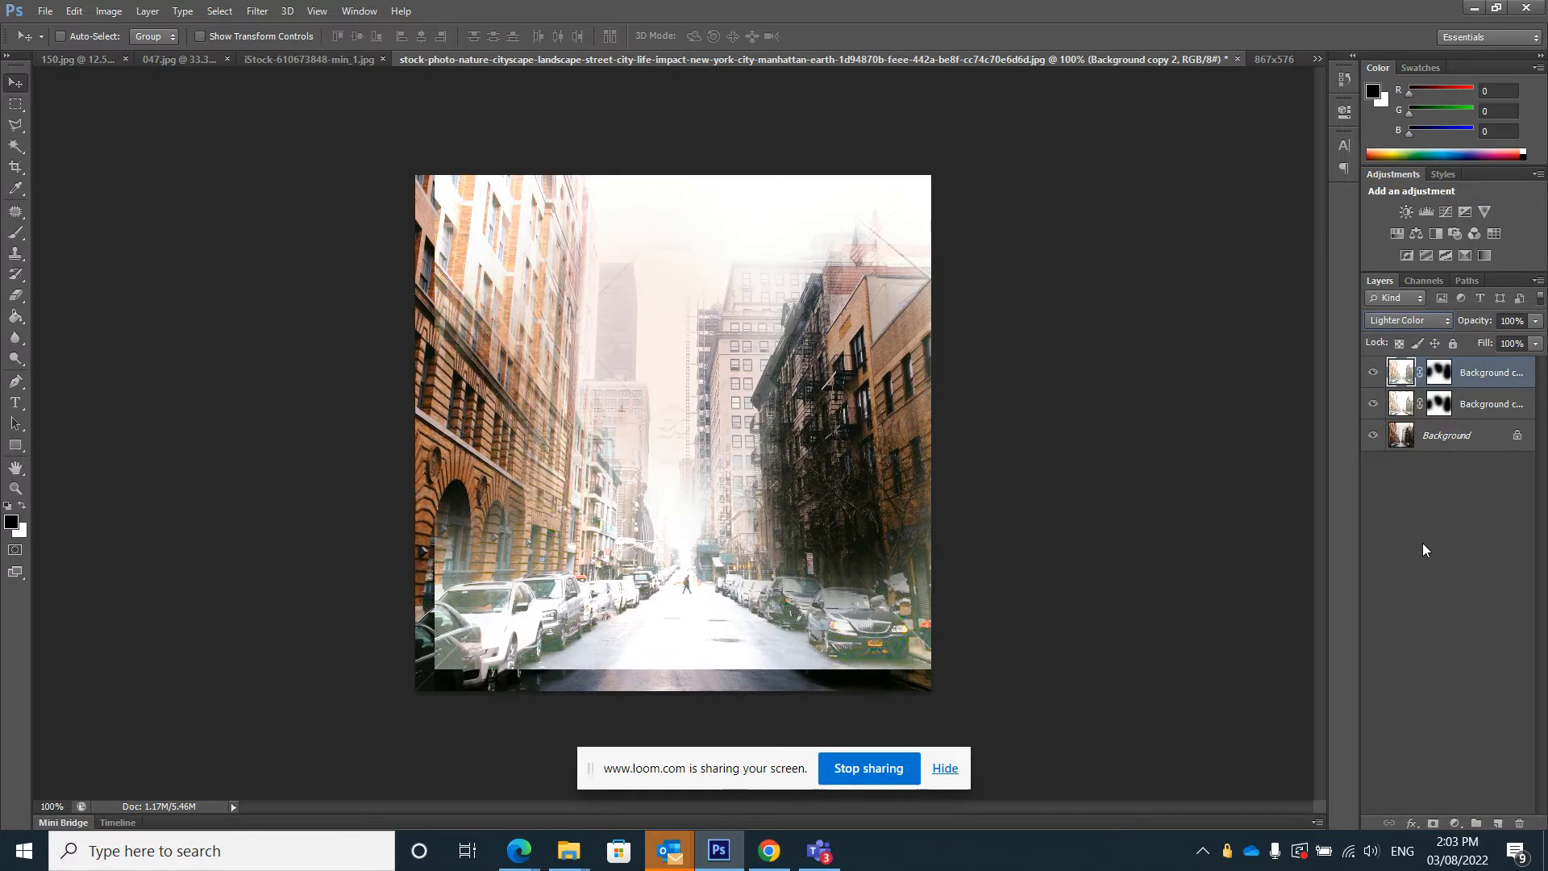
Step: Set the topmost layer's blend mode to Darker Color and shift the layer slightly down and to the left
click(1408, 320)
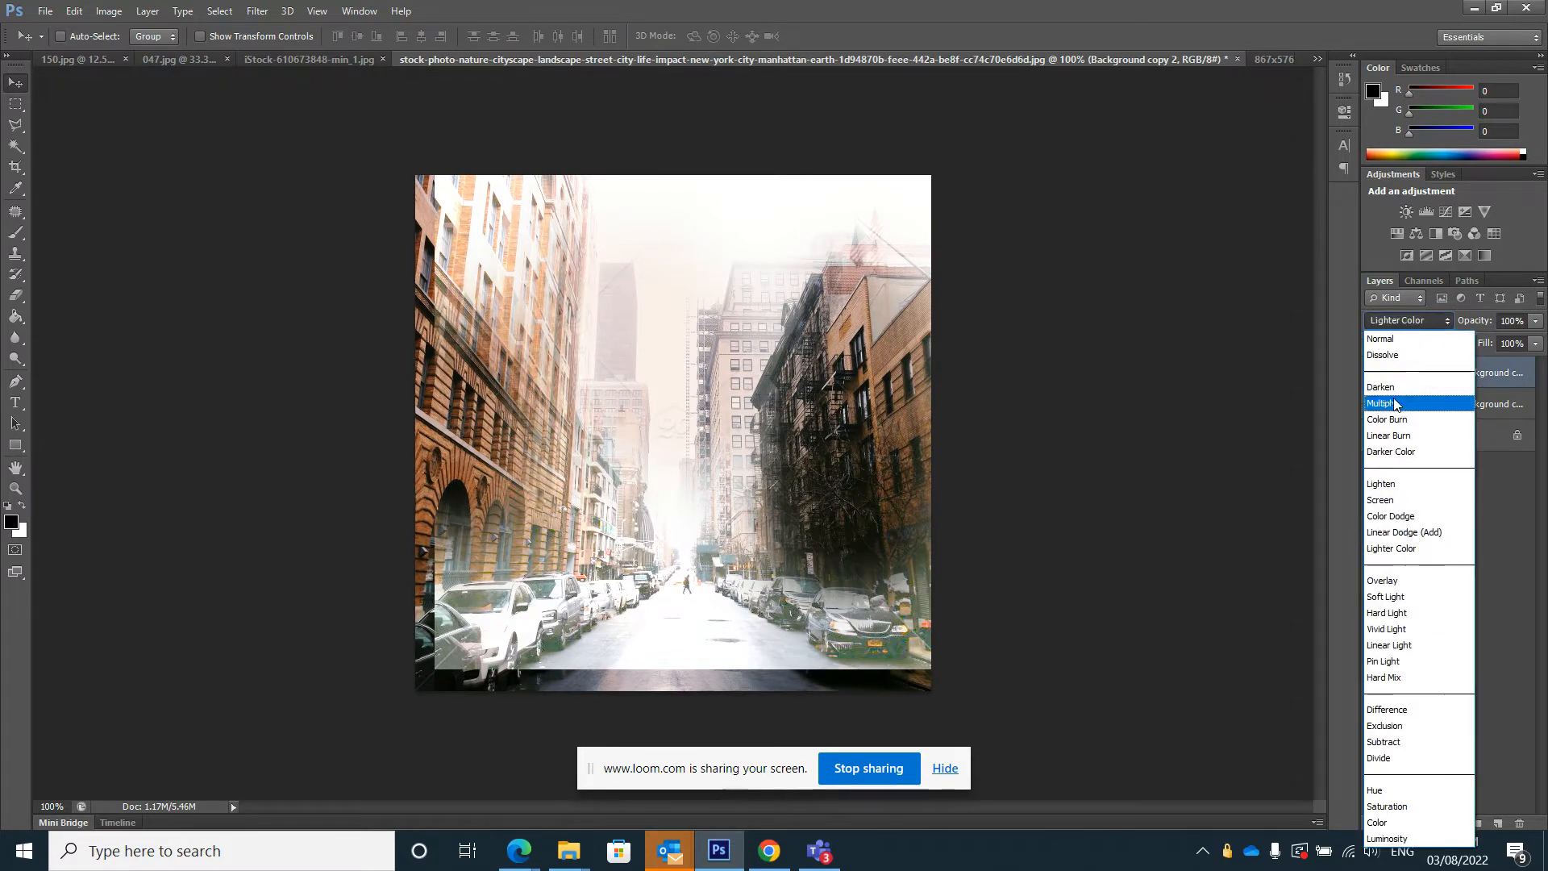
click(1394, 451)
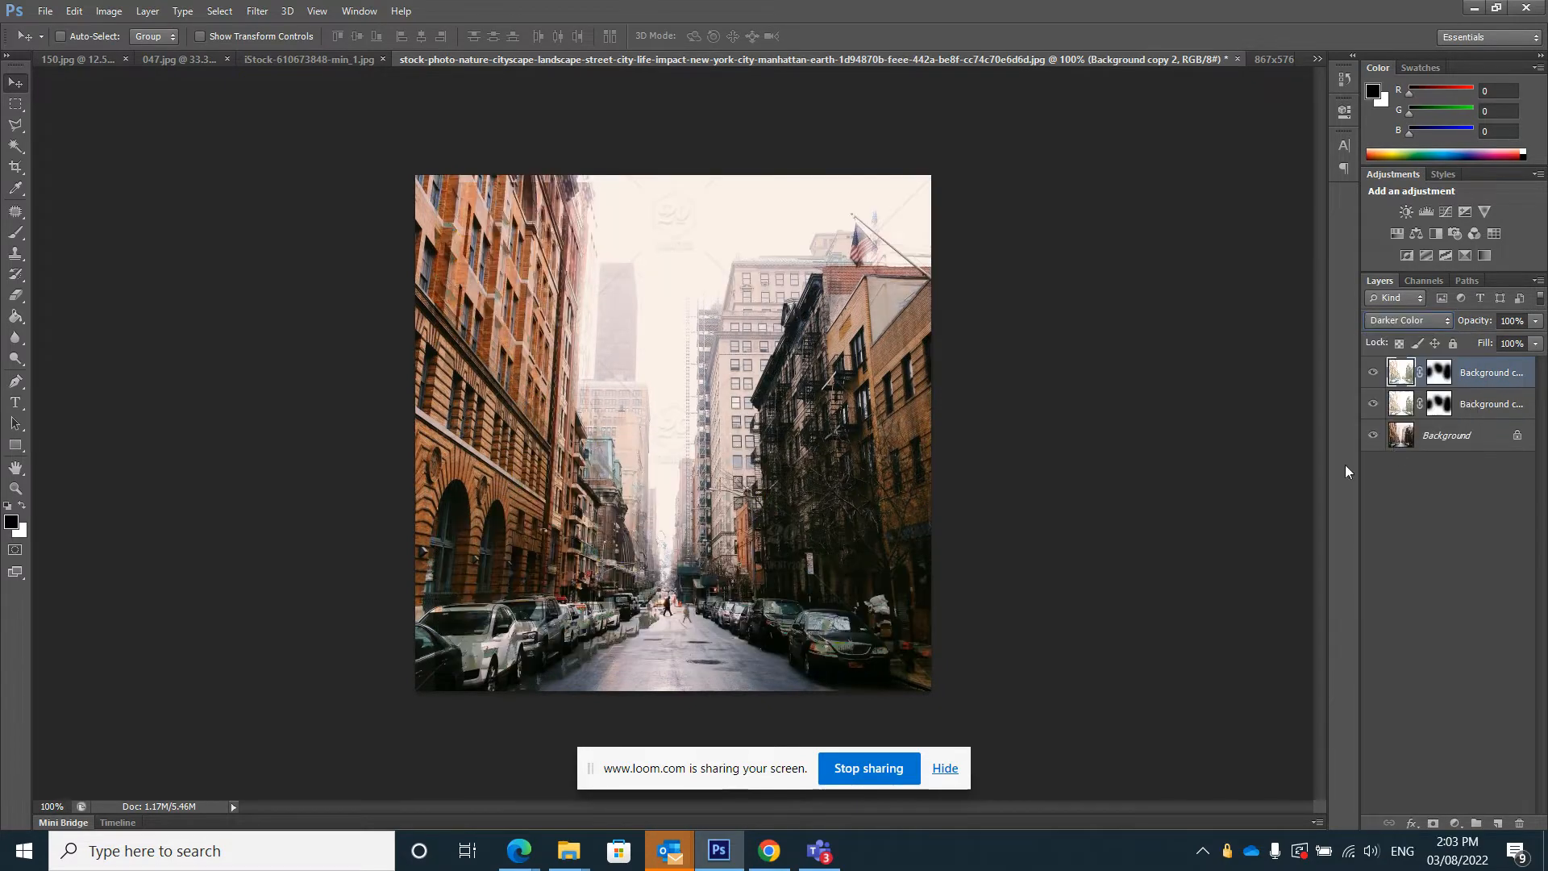
drag(797, 525, 764, 550)
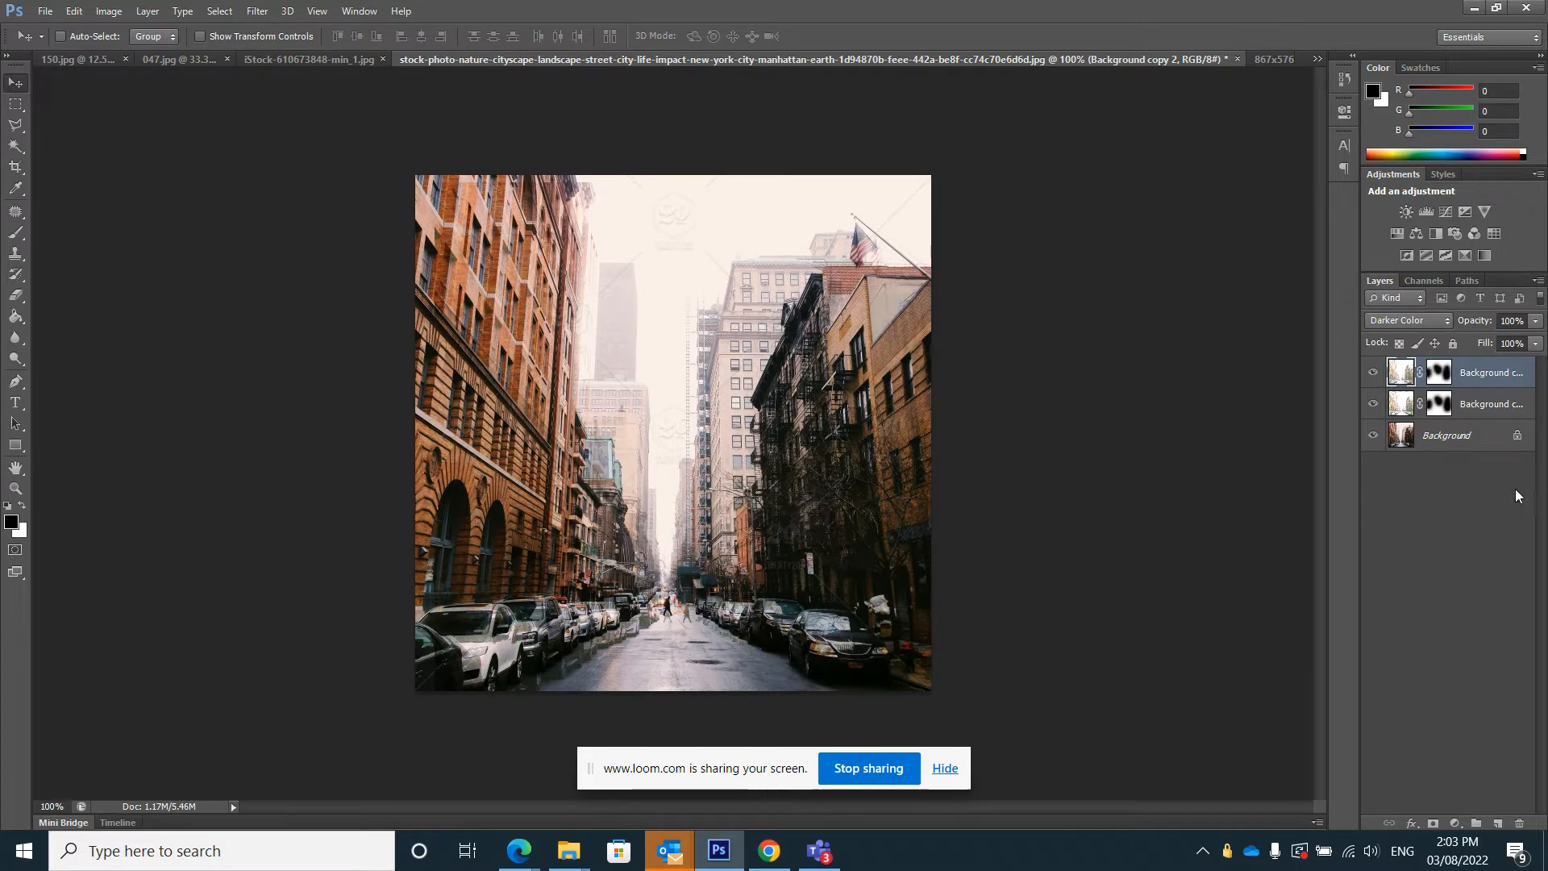
Step: Try a duplicate of the Background layer in Darker Color mode with an upward offset, and delete that duplicate
click(1454, 444)
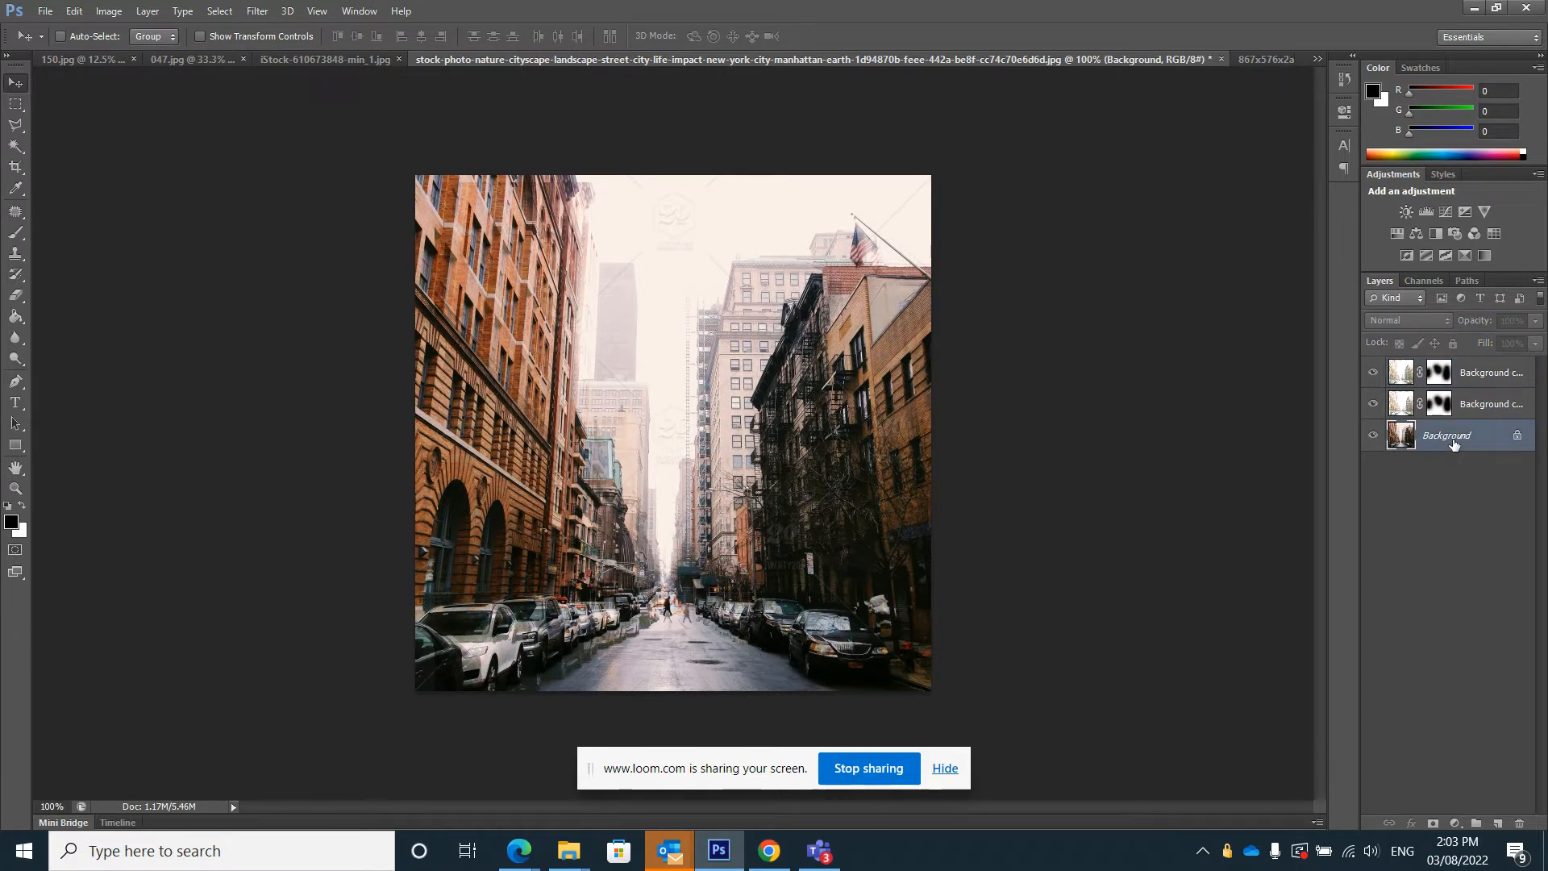
right_click(1453, 441)
click(1434, 476)
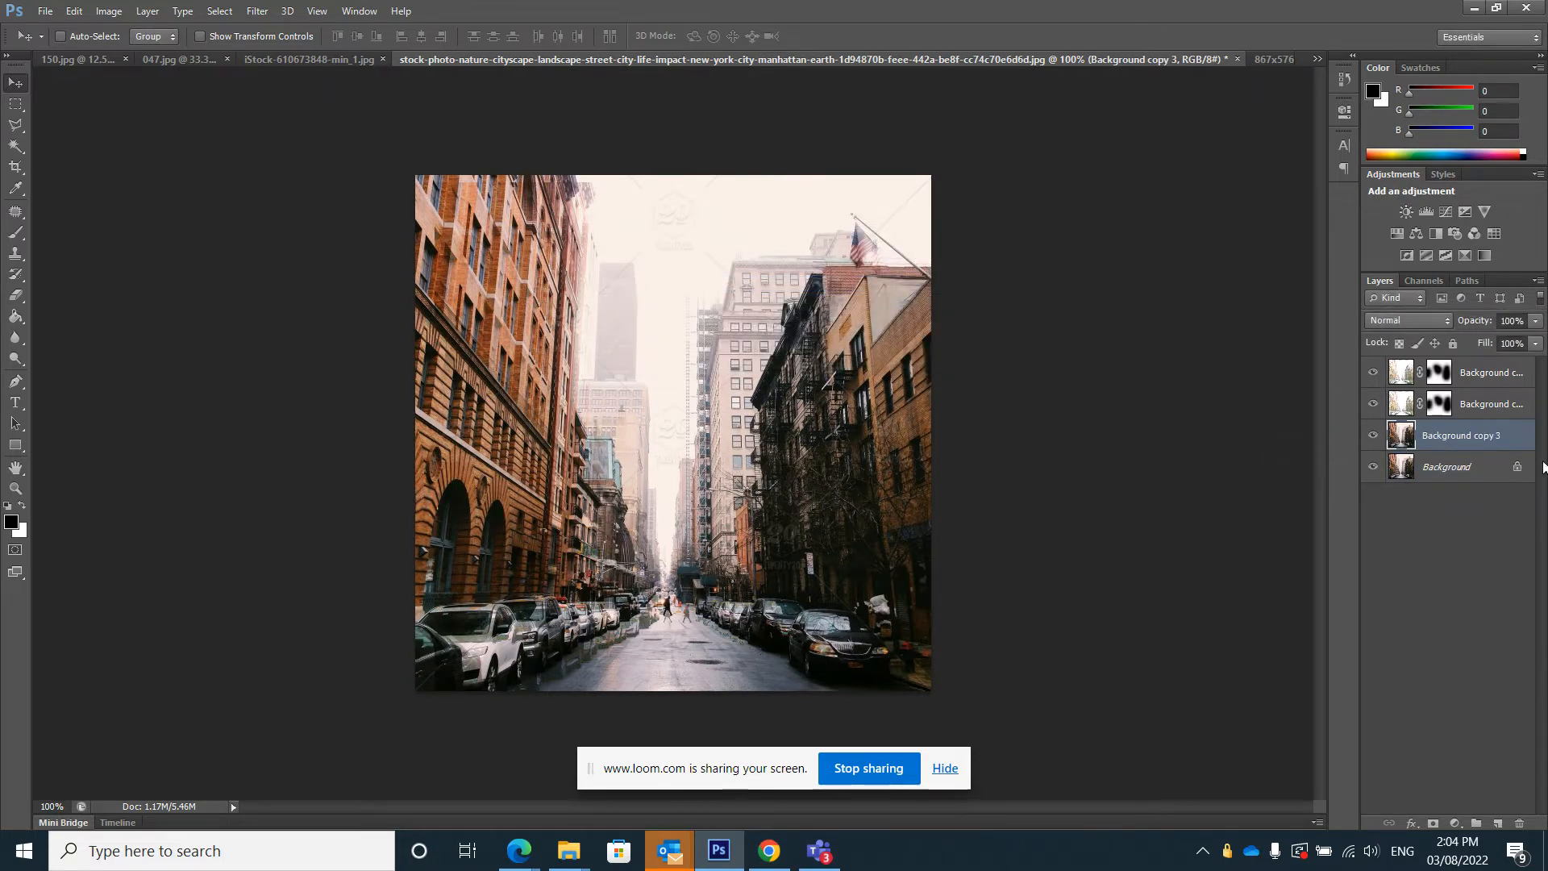
mouse_move(811, 593)
mouse_down()
mouse_move(808, 579)
mouse_move(818, 588)
mouse_up()
click(1438, 324)
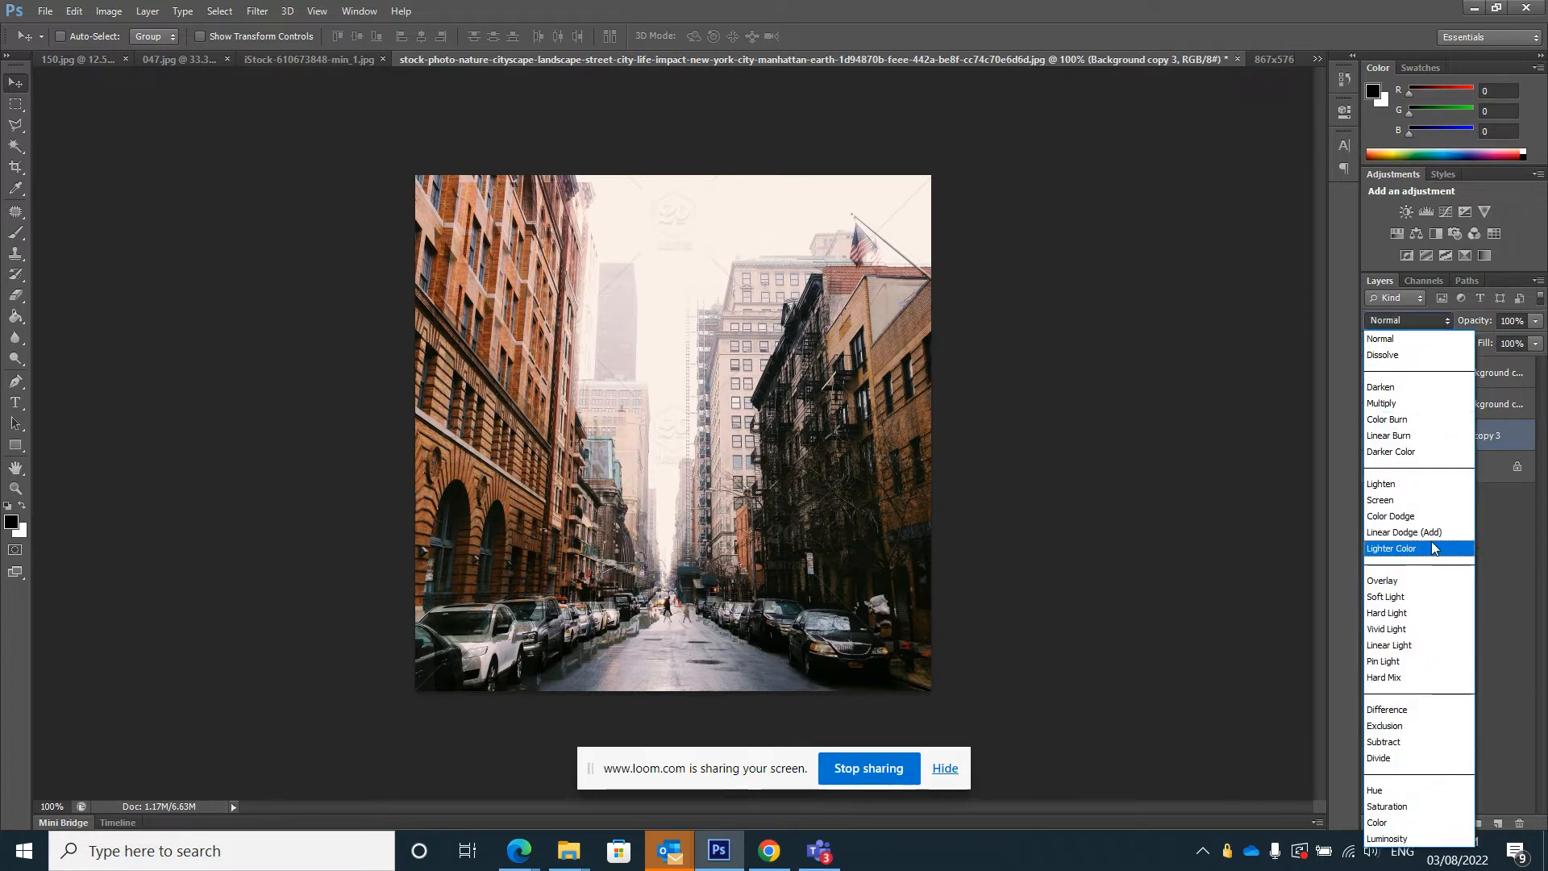
click(1417, 453)
drag(743, 531, 784, 484)
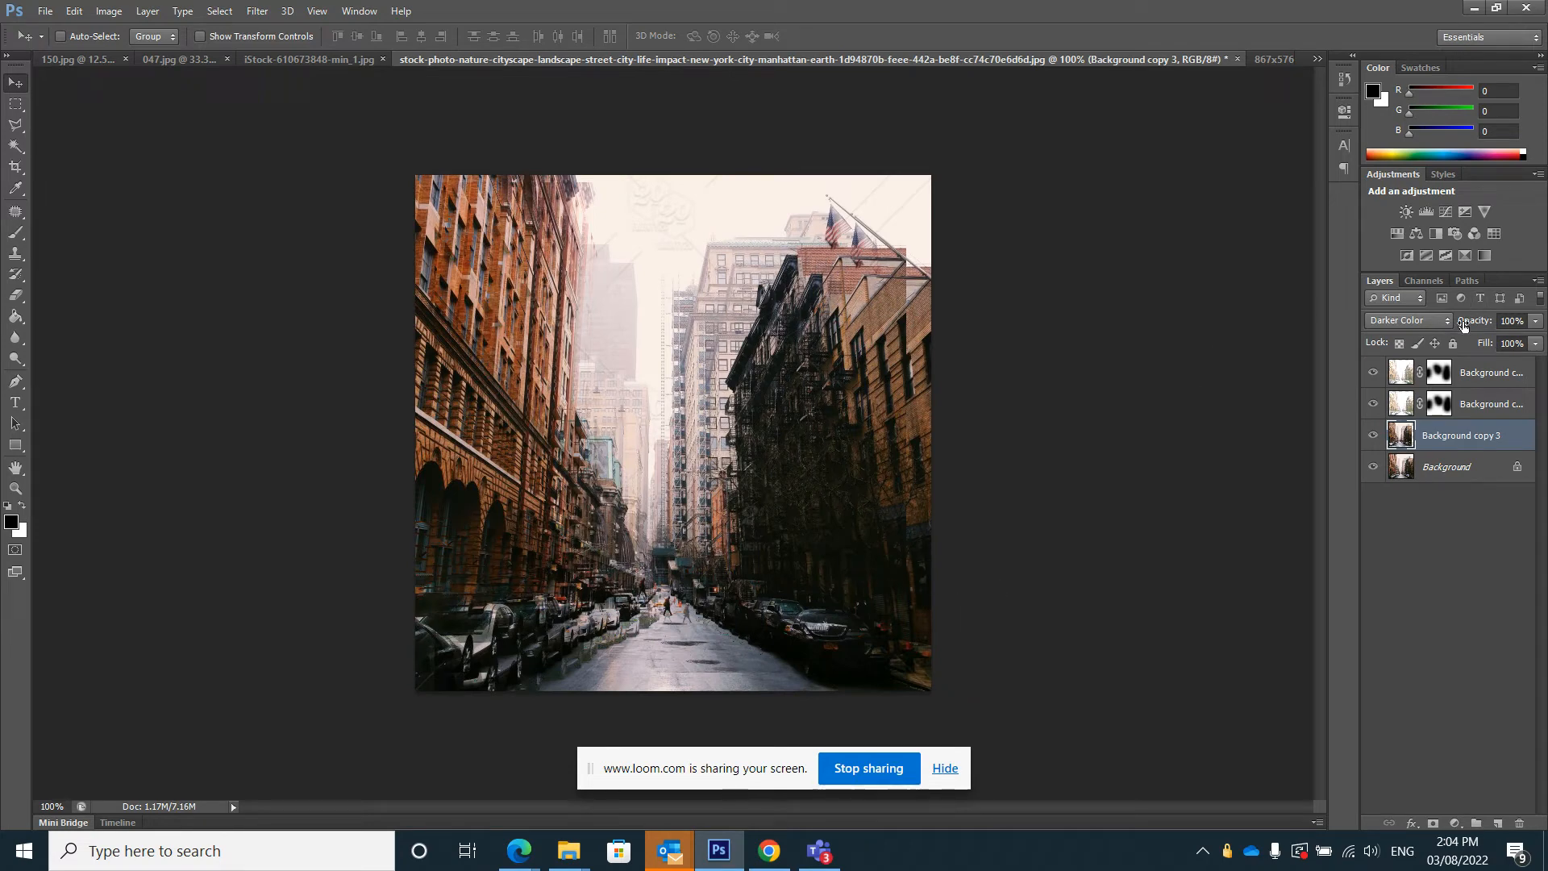
drag(1407, 436, 1521, 824)
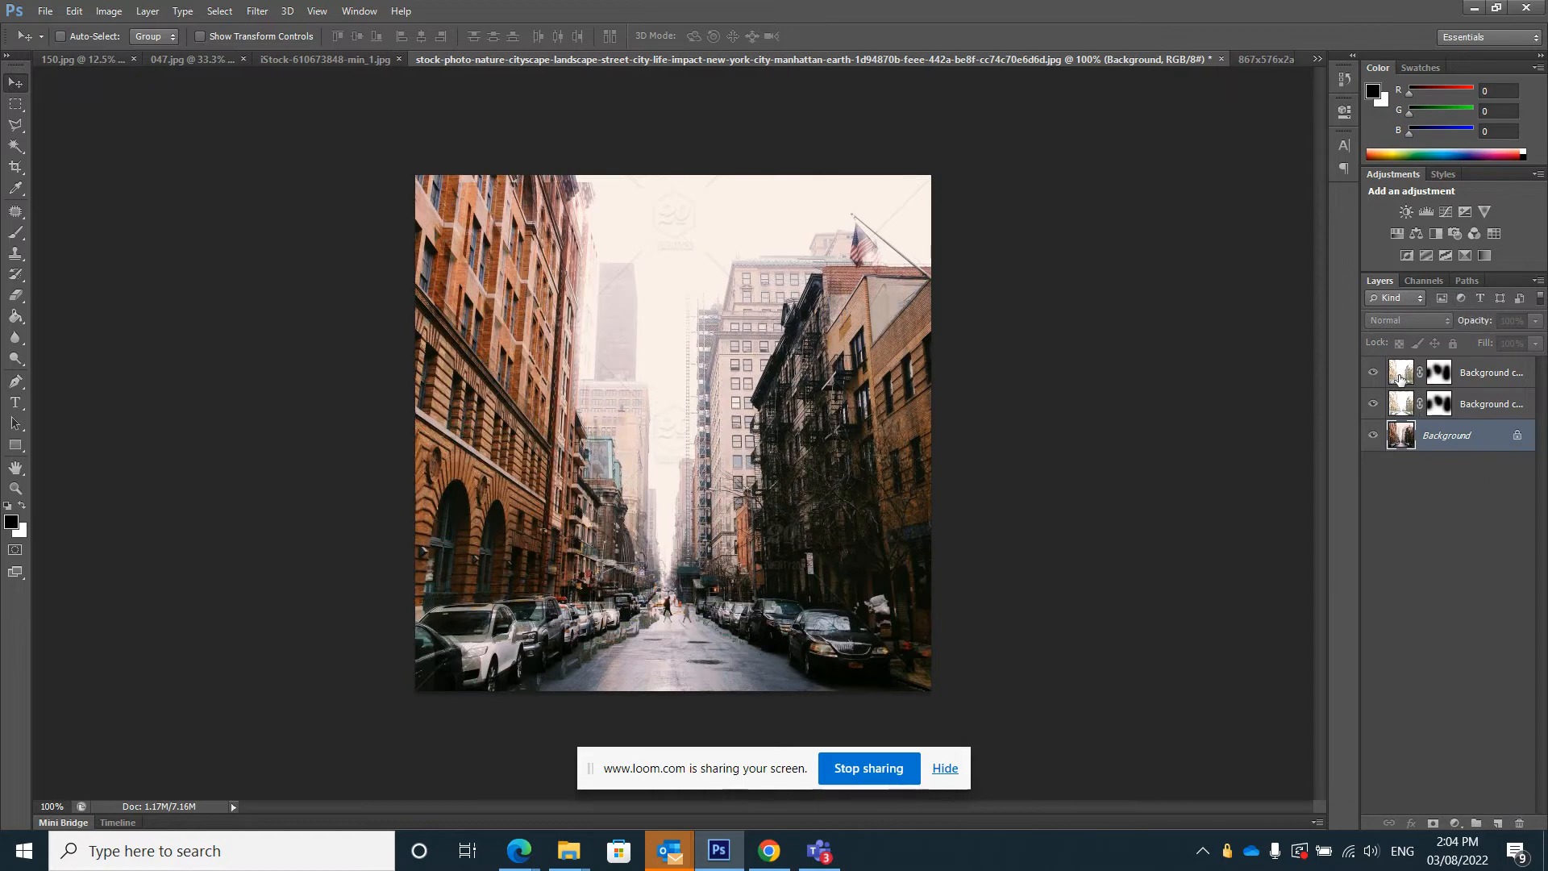
Step: Duplicate the topmost masked layer and move the duplicate by a small offset
click(1499, 379)
right_click(1496, 380)
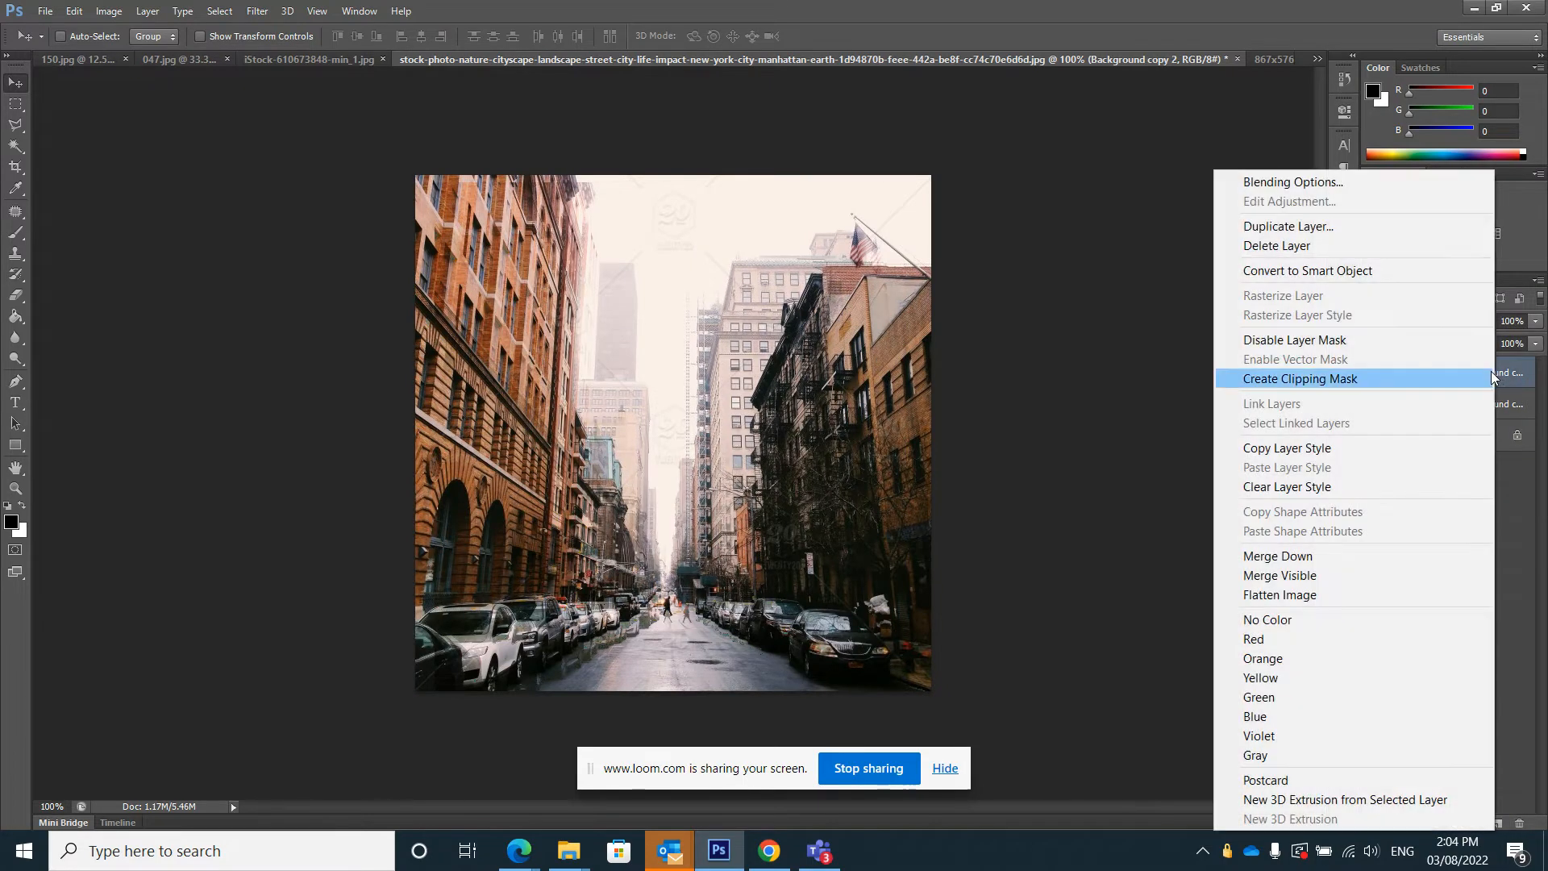
click(1335, 225)
click(931, 266)
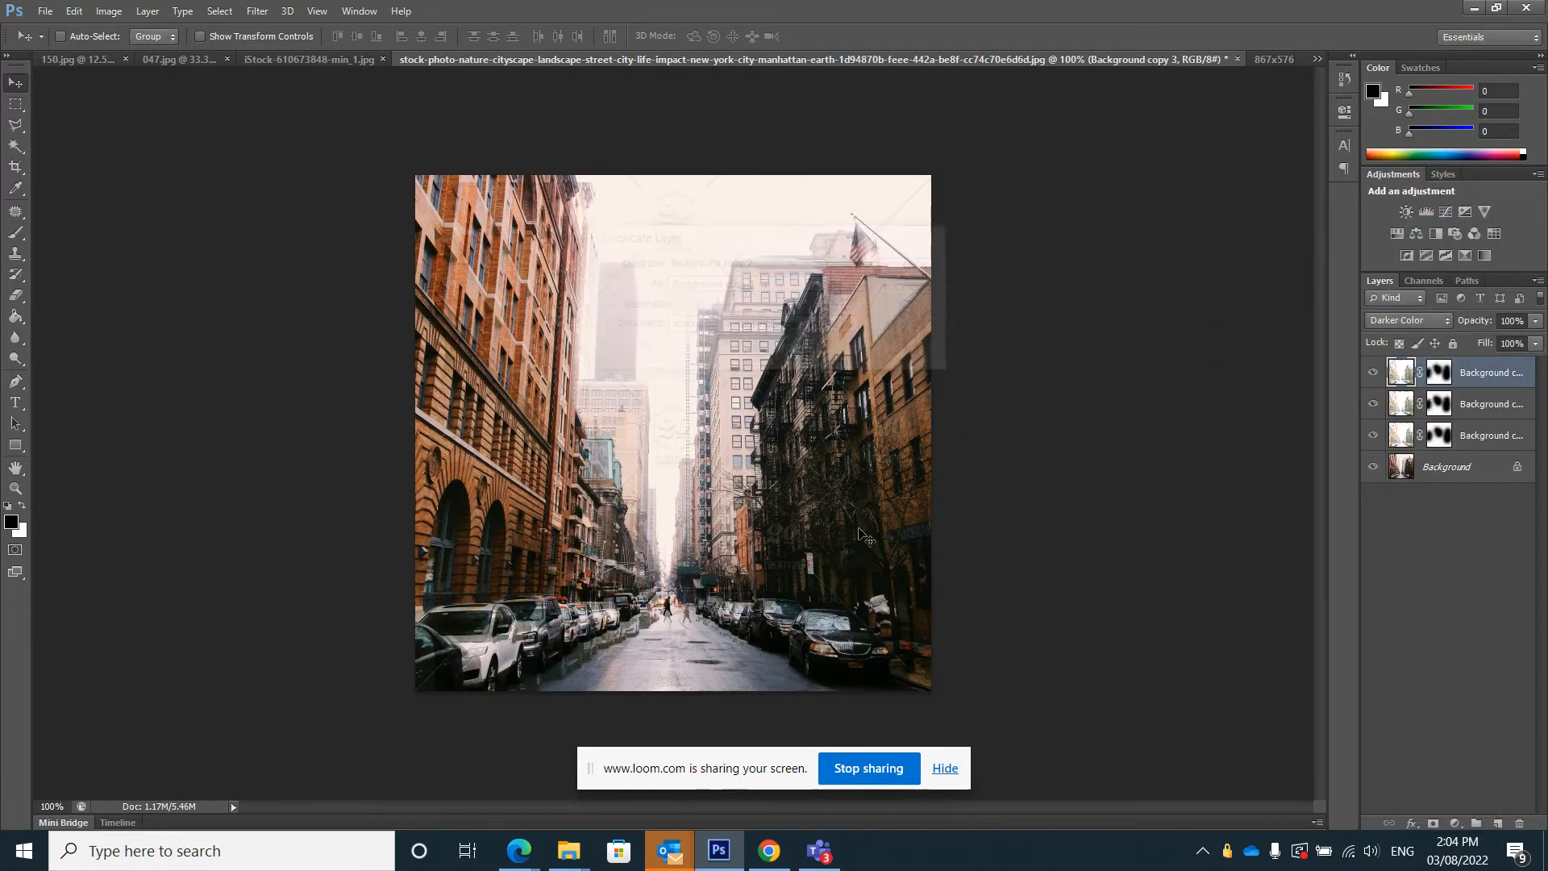
drag(809, 559, 835, 515)
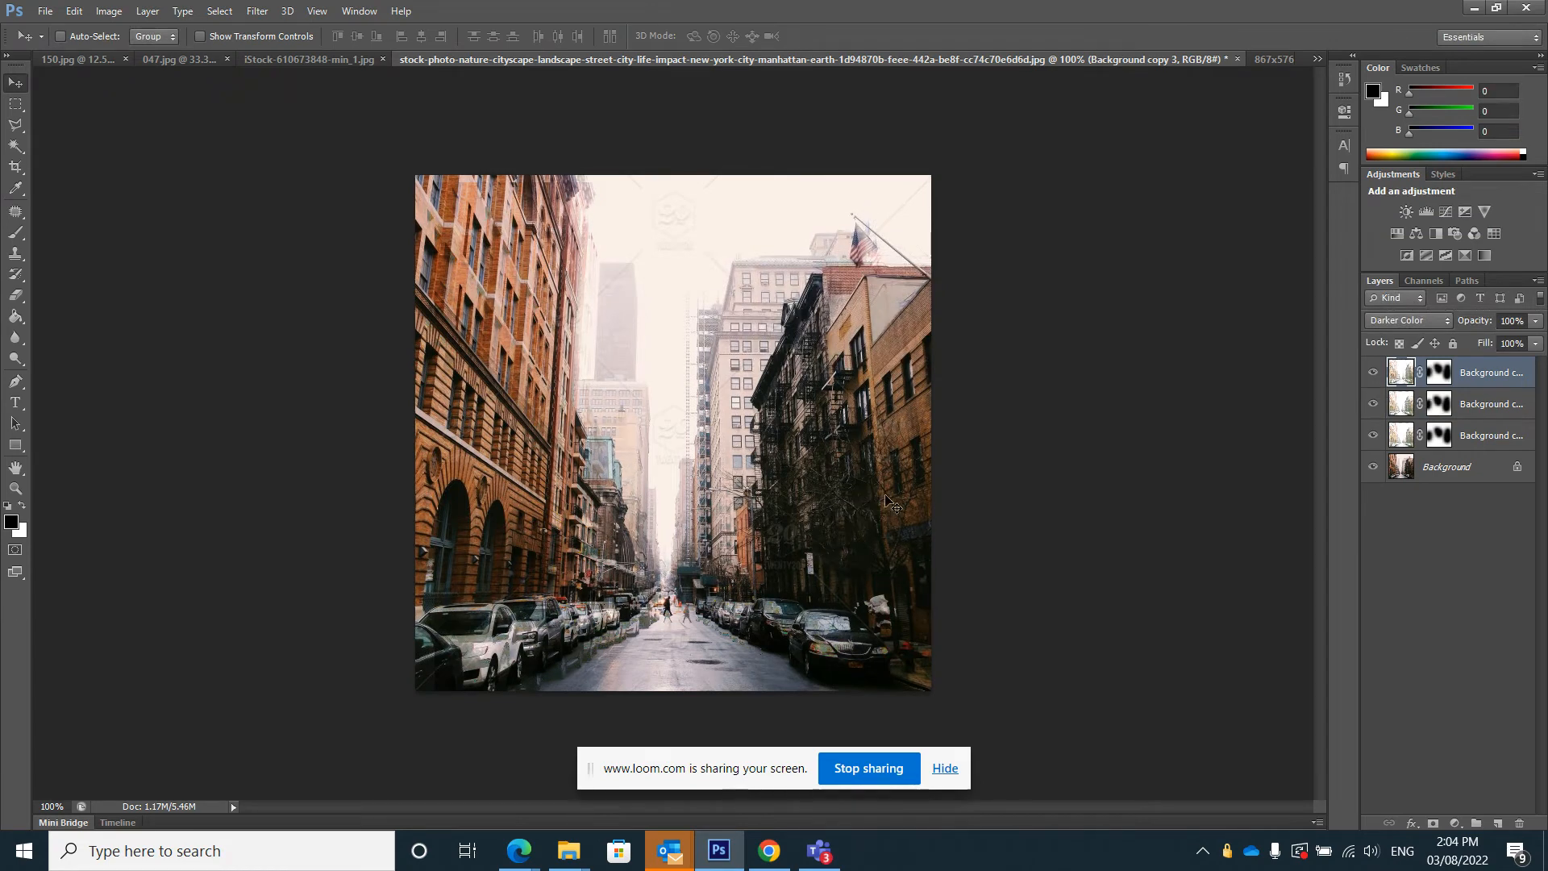
Step: Duplicate the masked layer directly above Background and offset the duplicate slightly, keeping its Multiply blend mode
click(1490, 438)
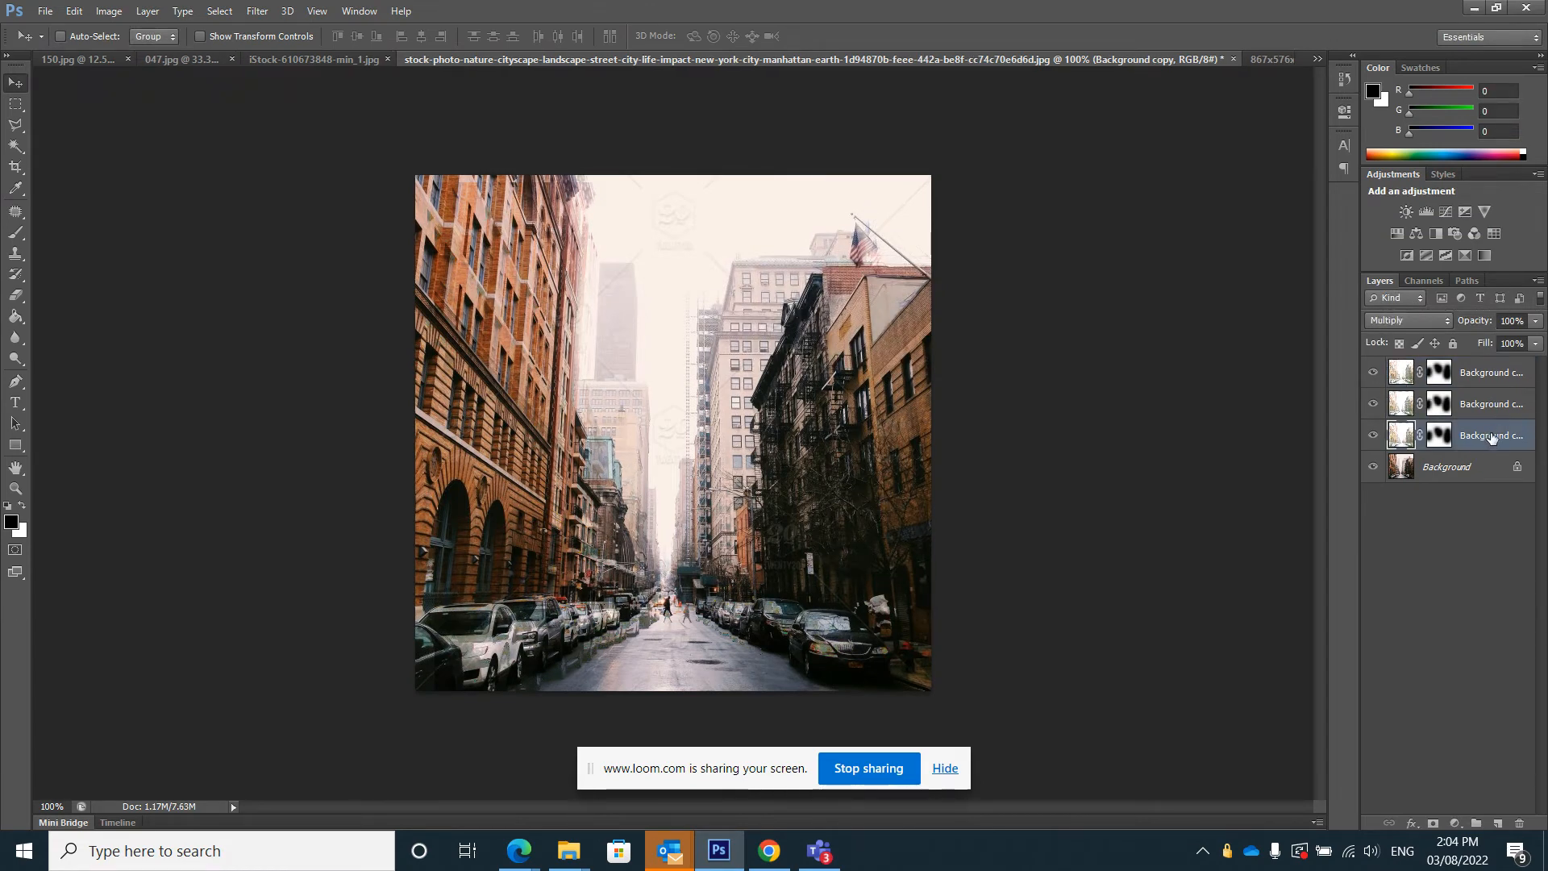
right_click(1491, 436)
click(1284, 227)
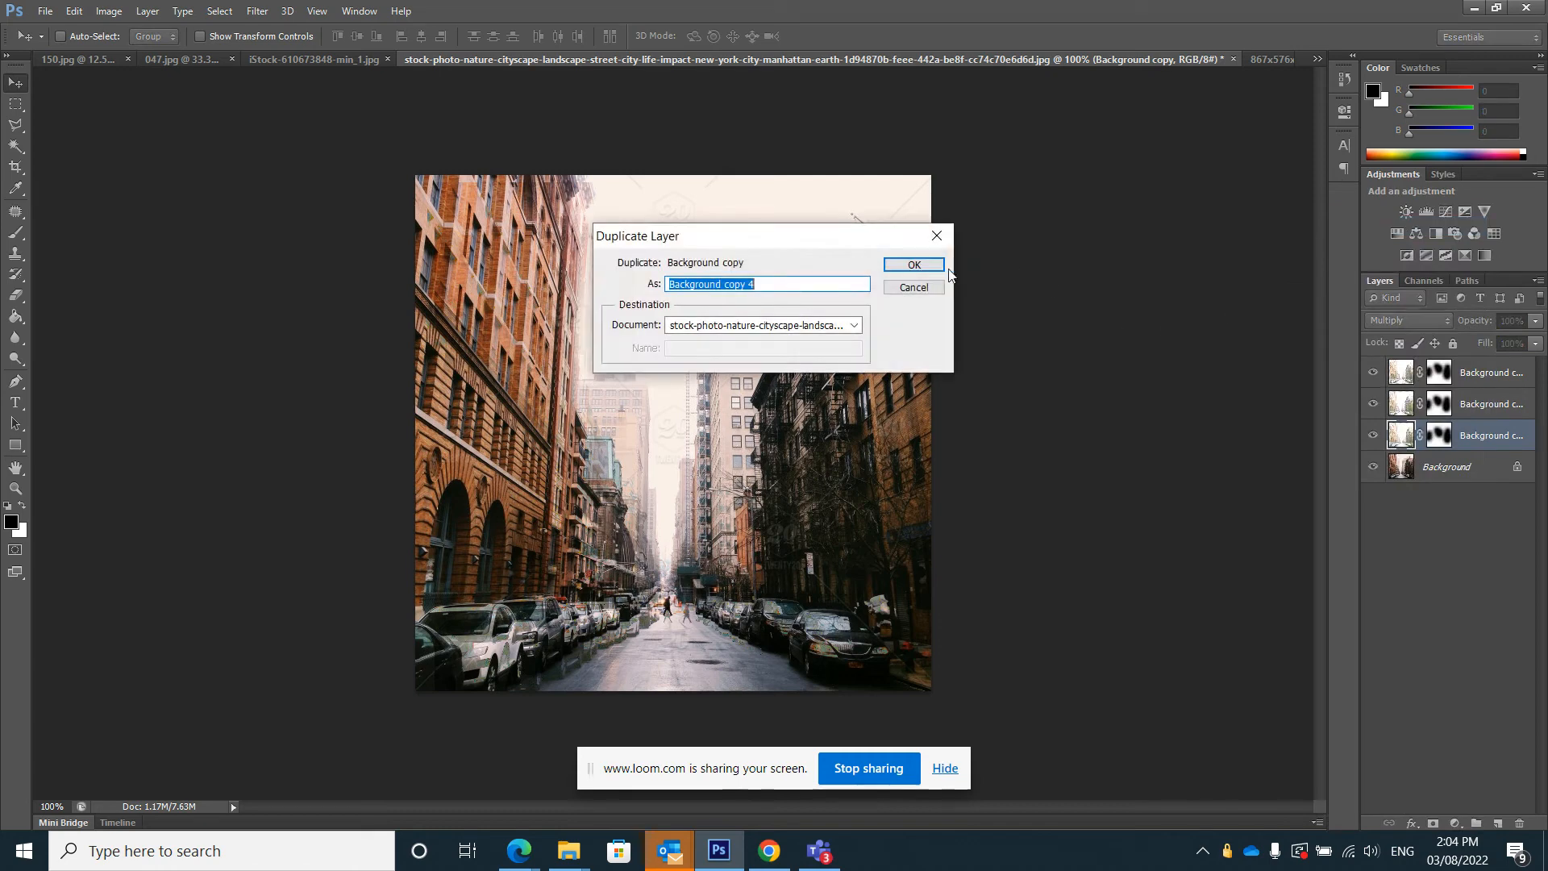
click(923, 269)
drag(667, 443, 647, 472)
drag(768, 468, 752, 456)
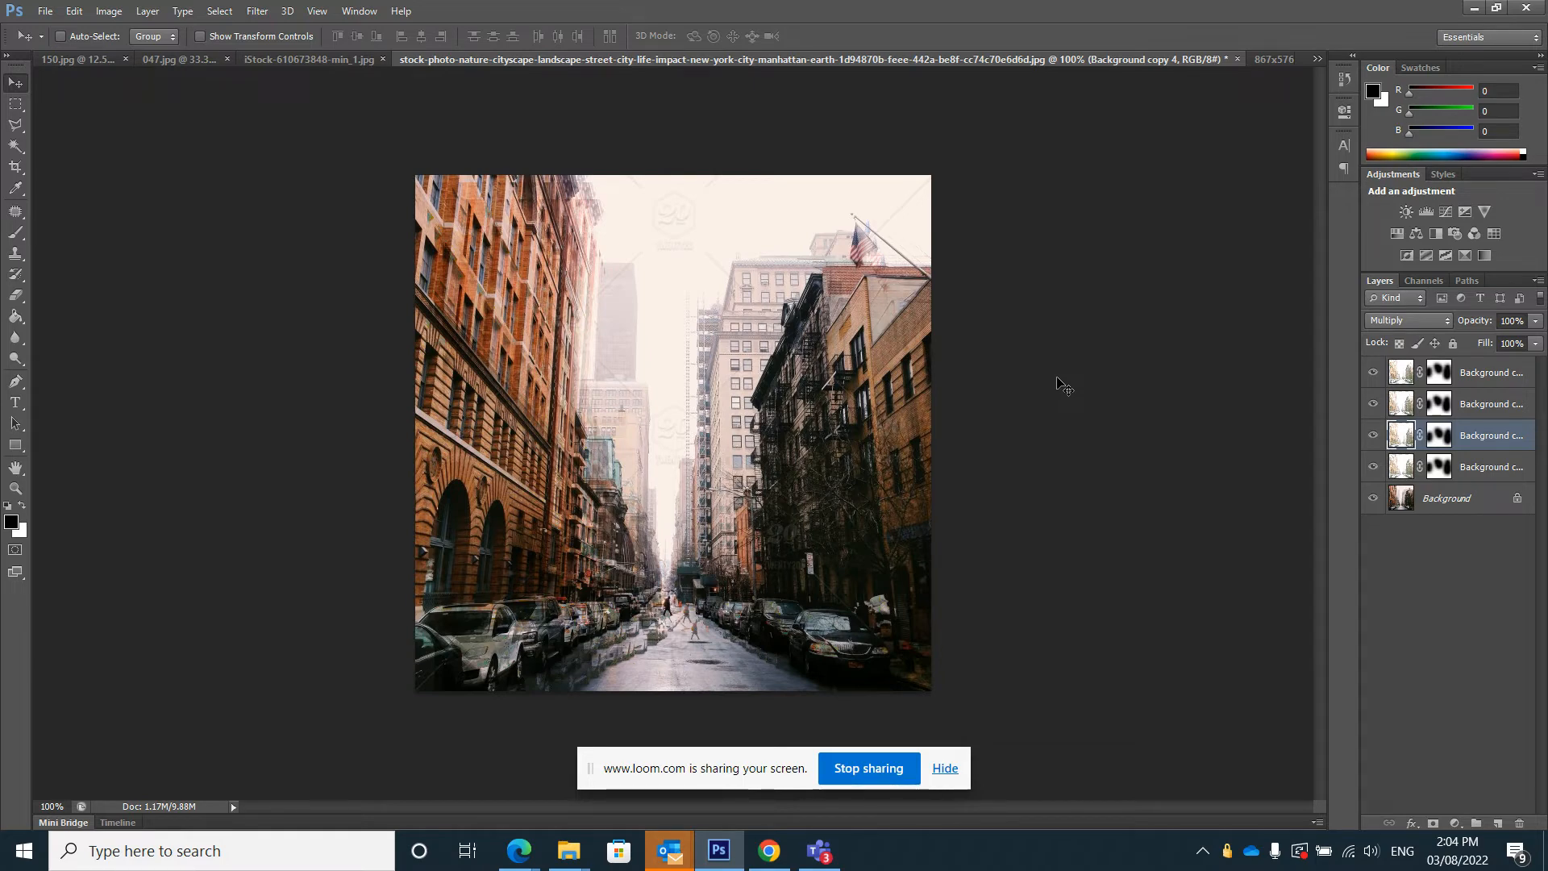
click(1408, 321)
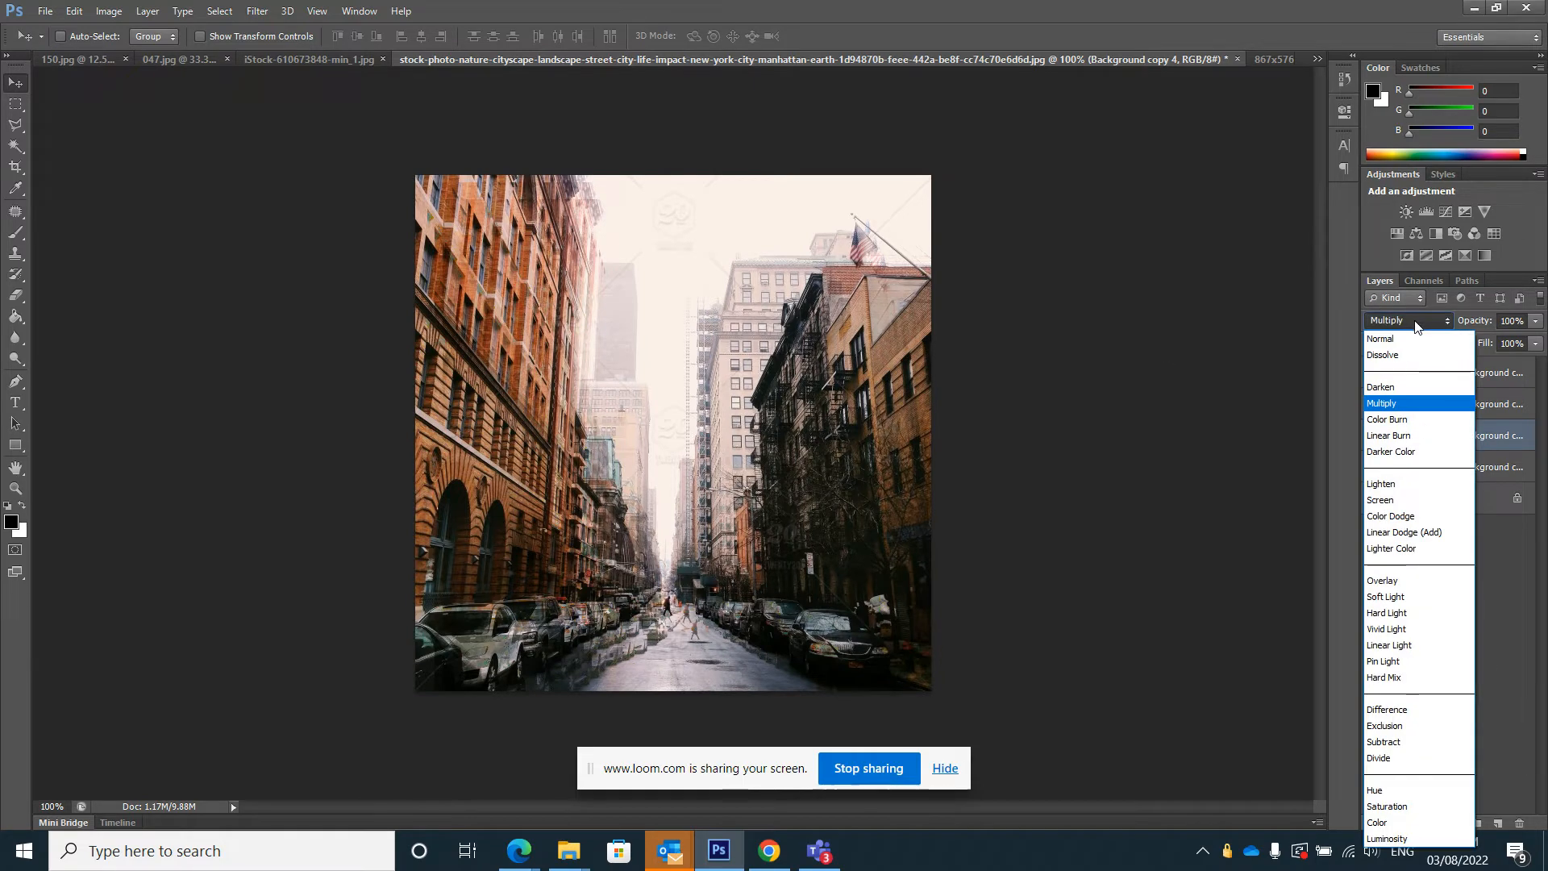
click(1424, 315)
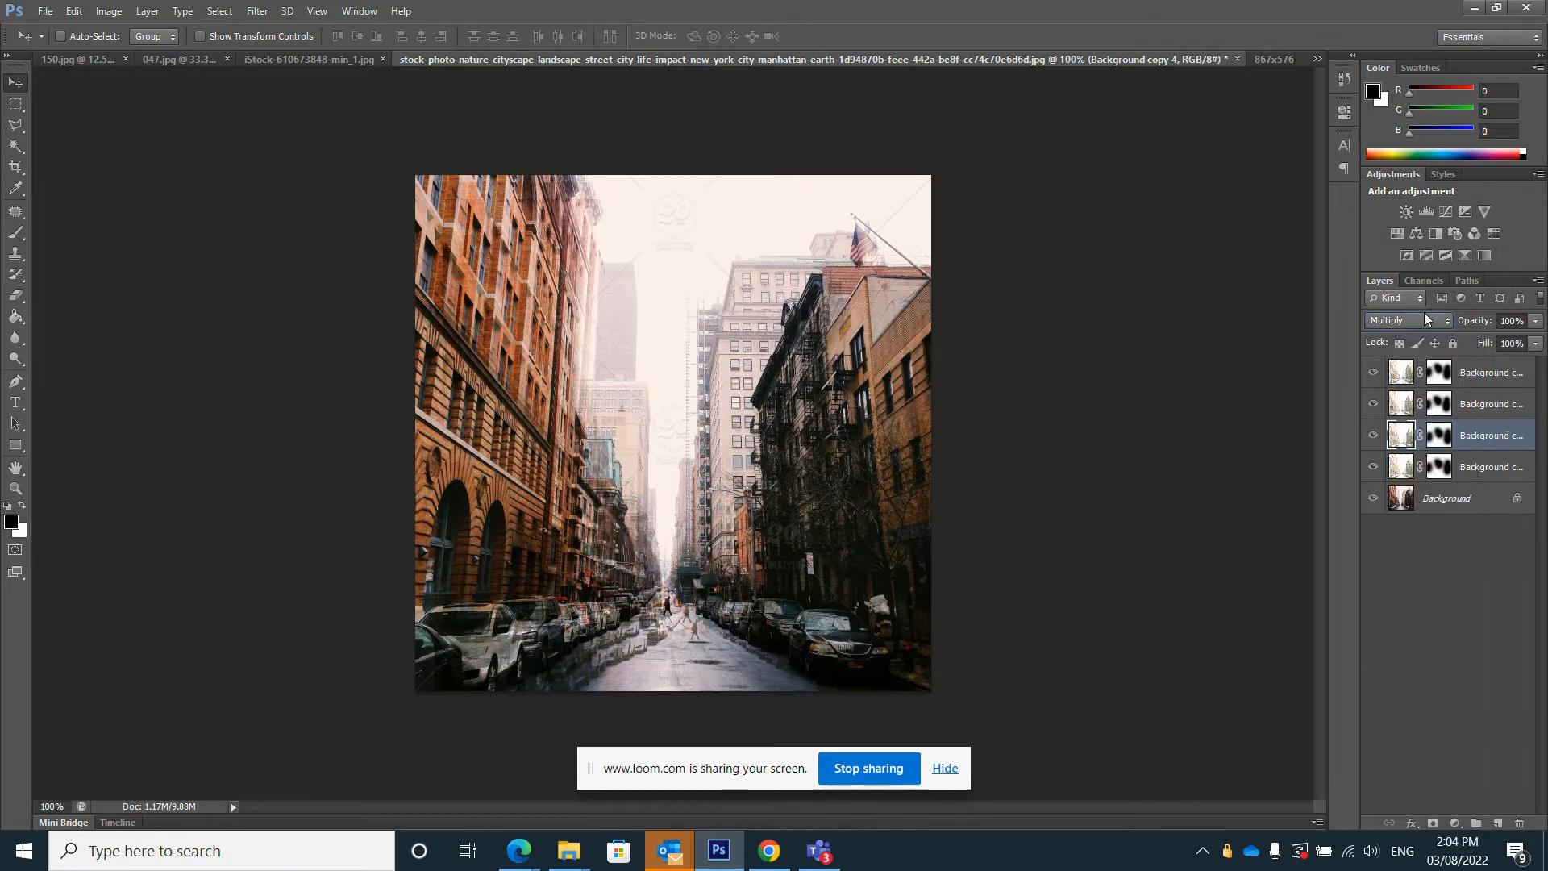
Step: Duplicate the Background layer, set the duplicate's blend mode to Screen and offset it slightly
click(1465, 496)
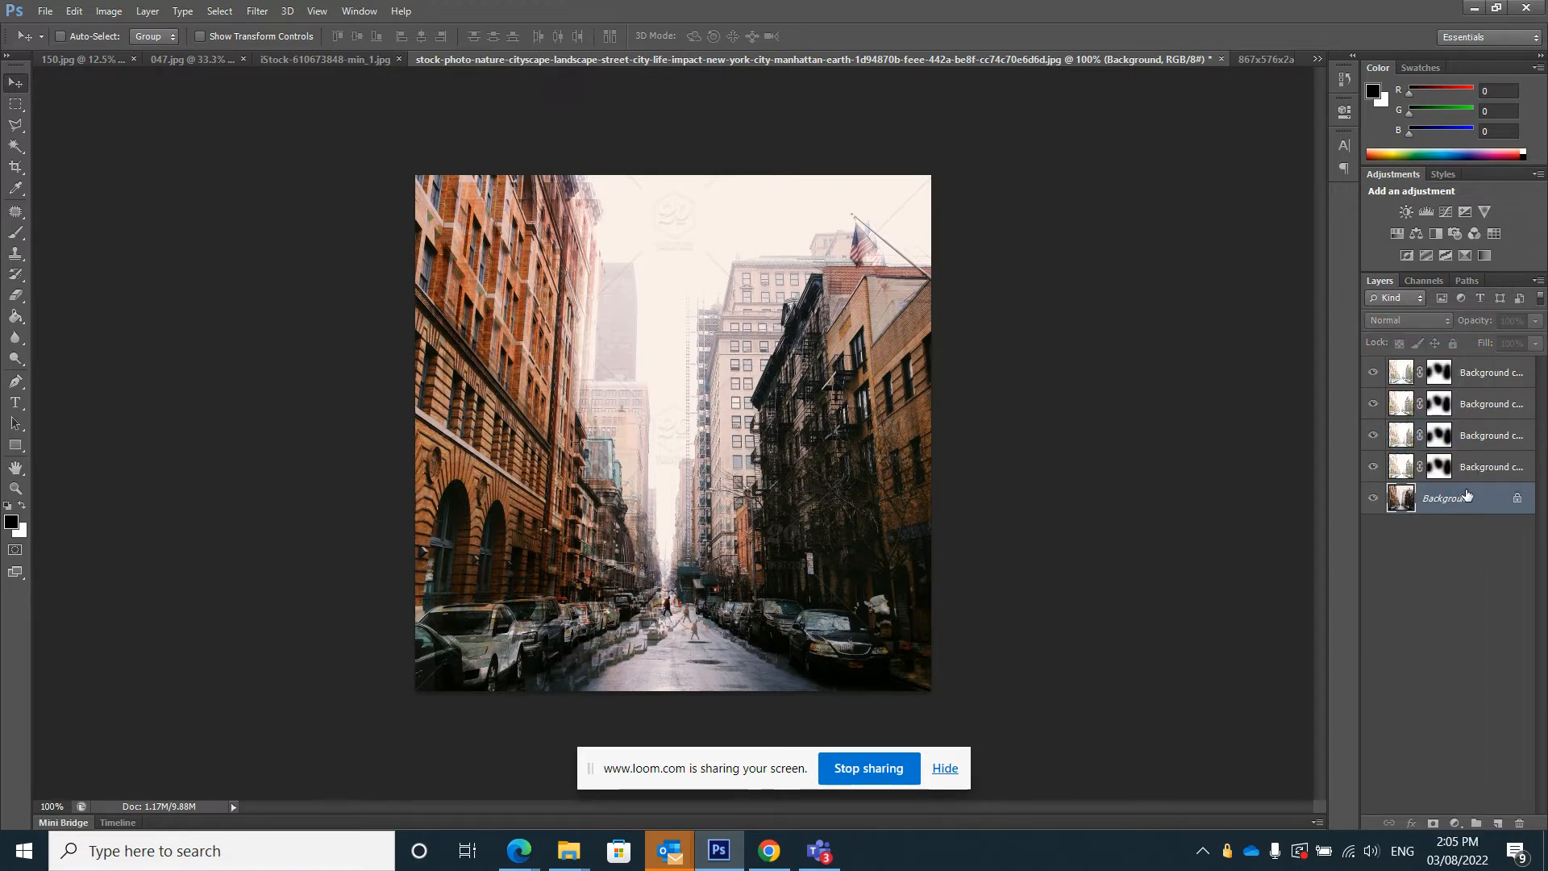
right_click(1466, 494)
click(1405, 521)
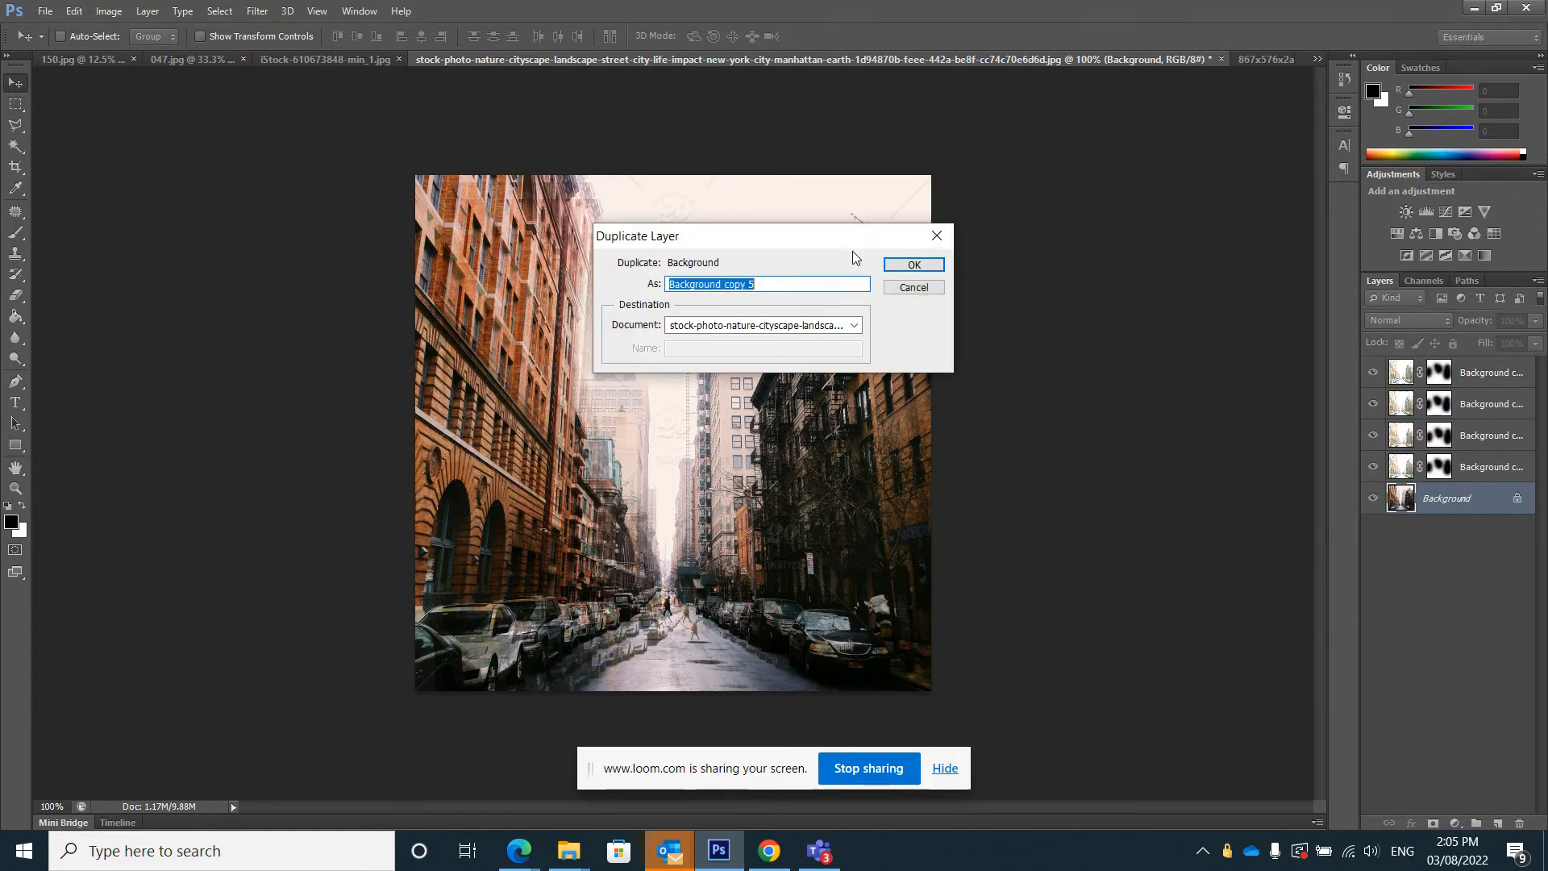
click(914, 265)
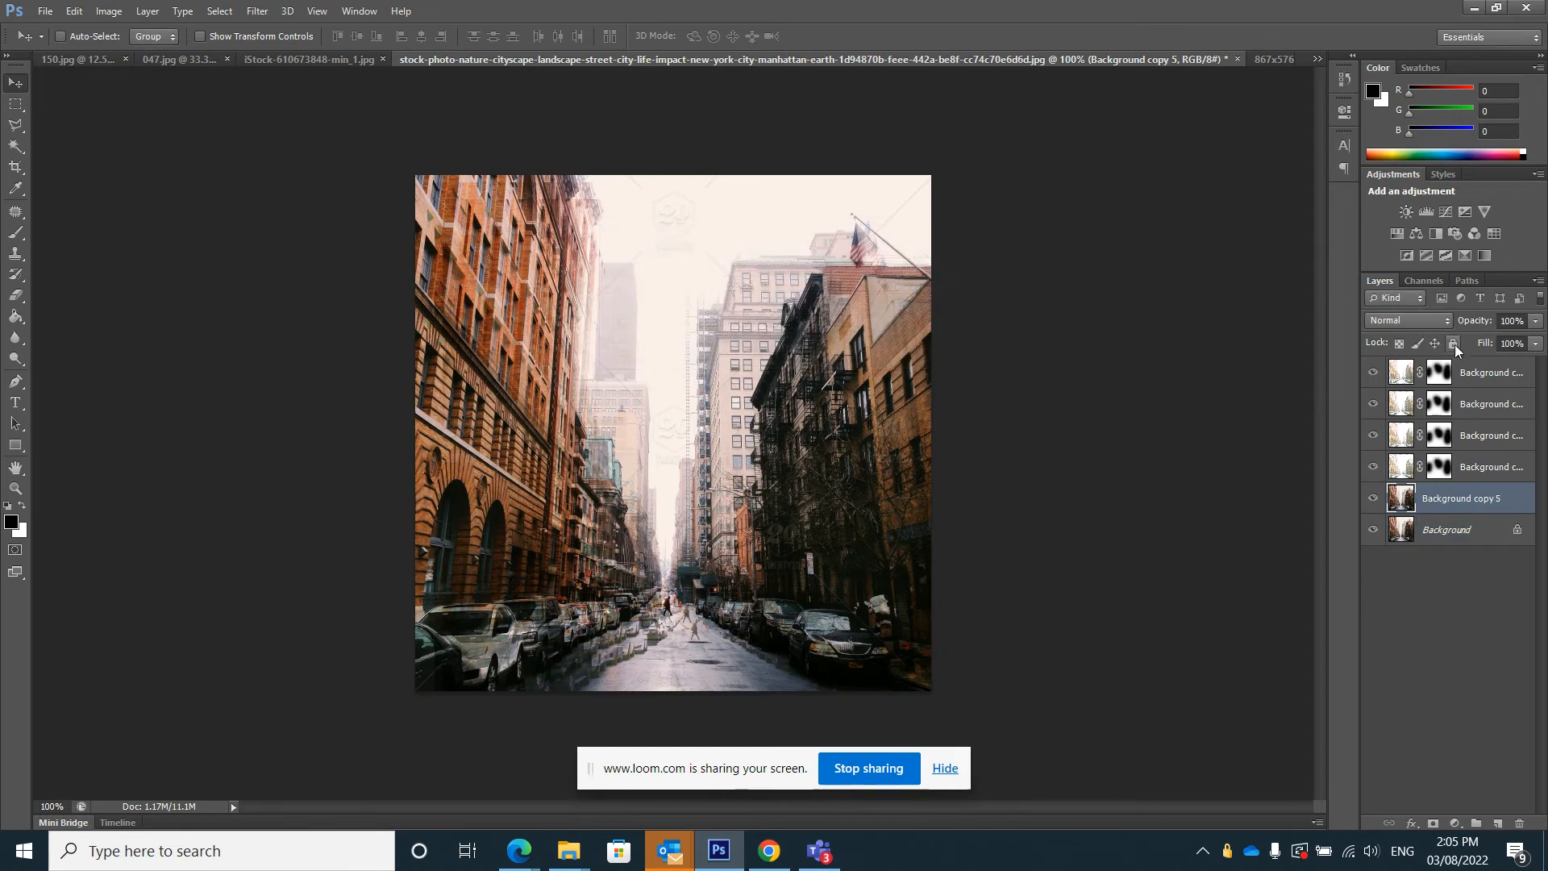
click(1409, 319)
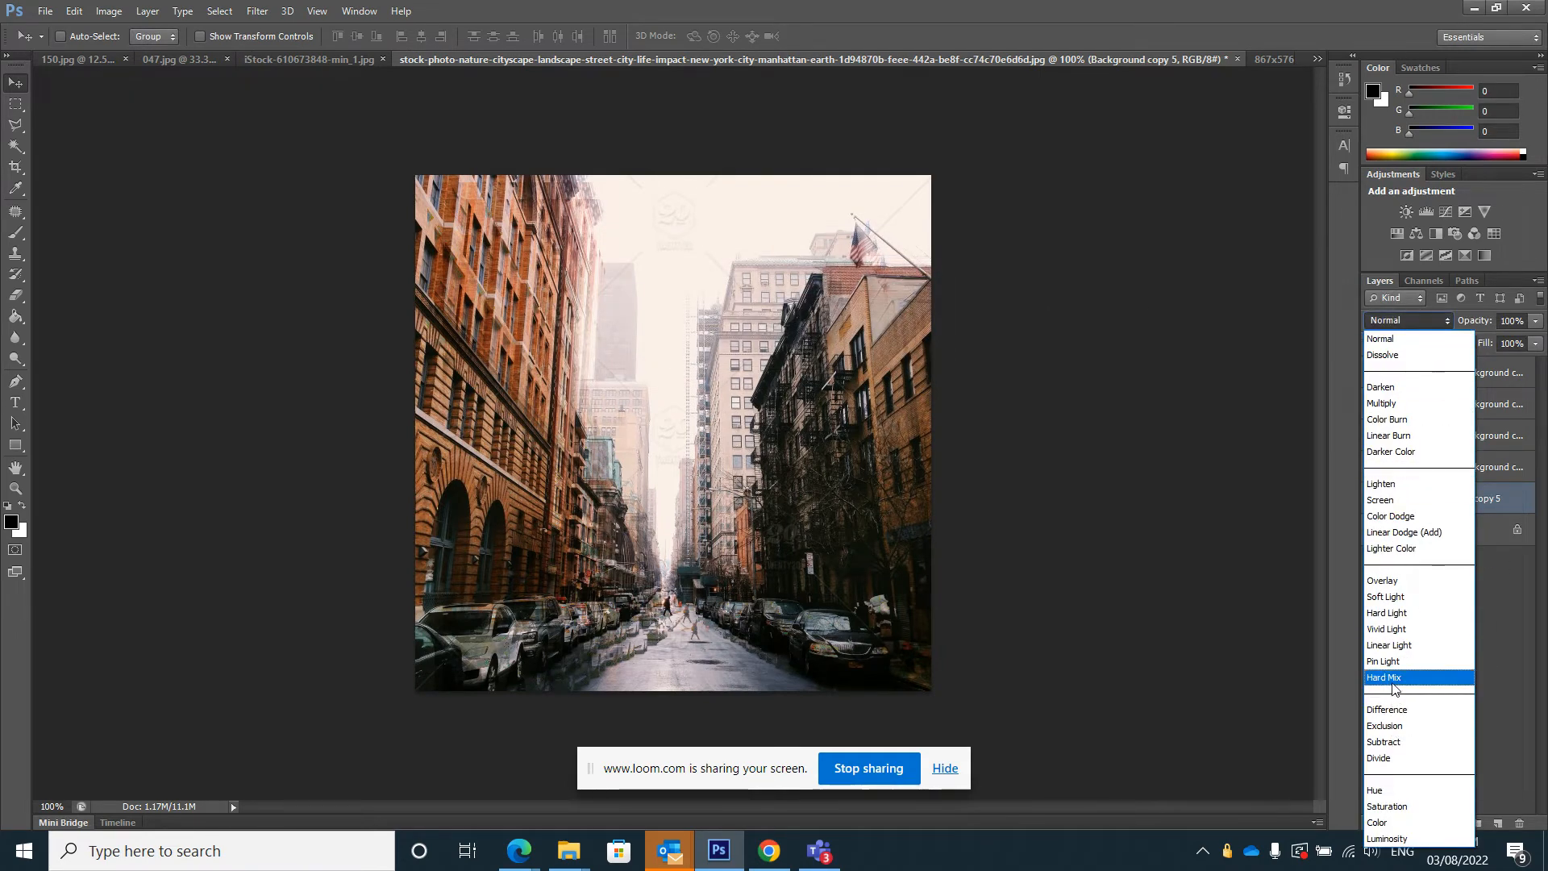
click(1404, 507)
drag(797, 564, 845, 542)
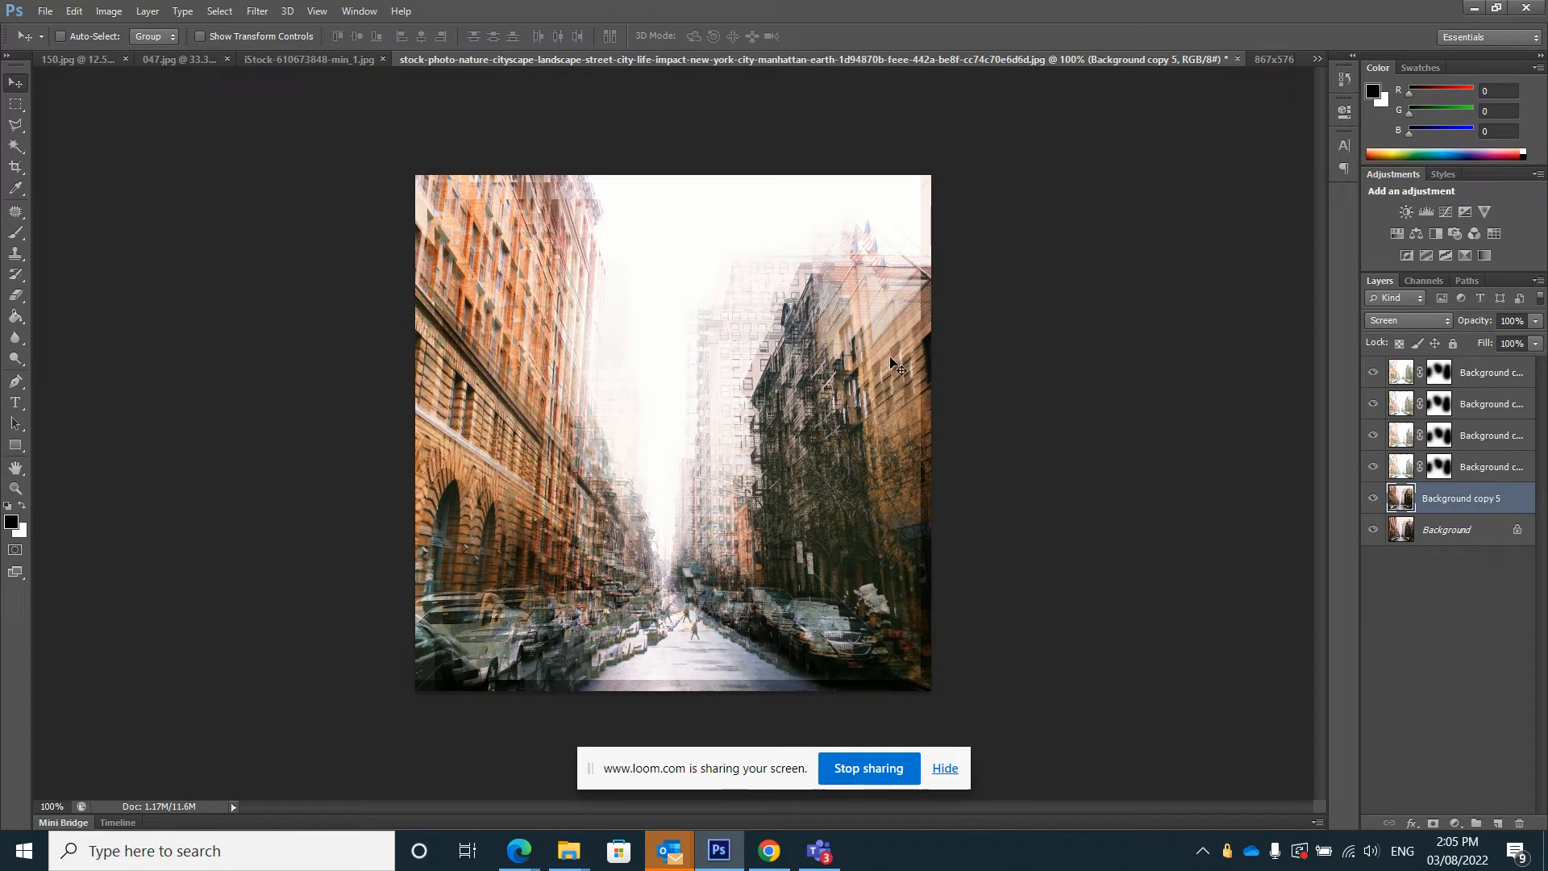
Step: Duplicate the unmasked Screen layer and shift the duplicate downward to add another ghosted image
right_click(1477, 505)
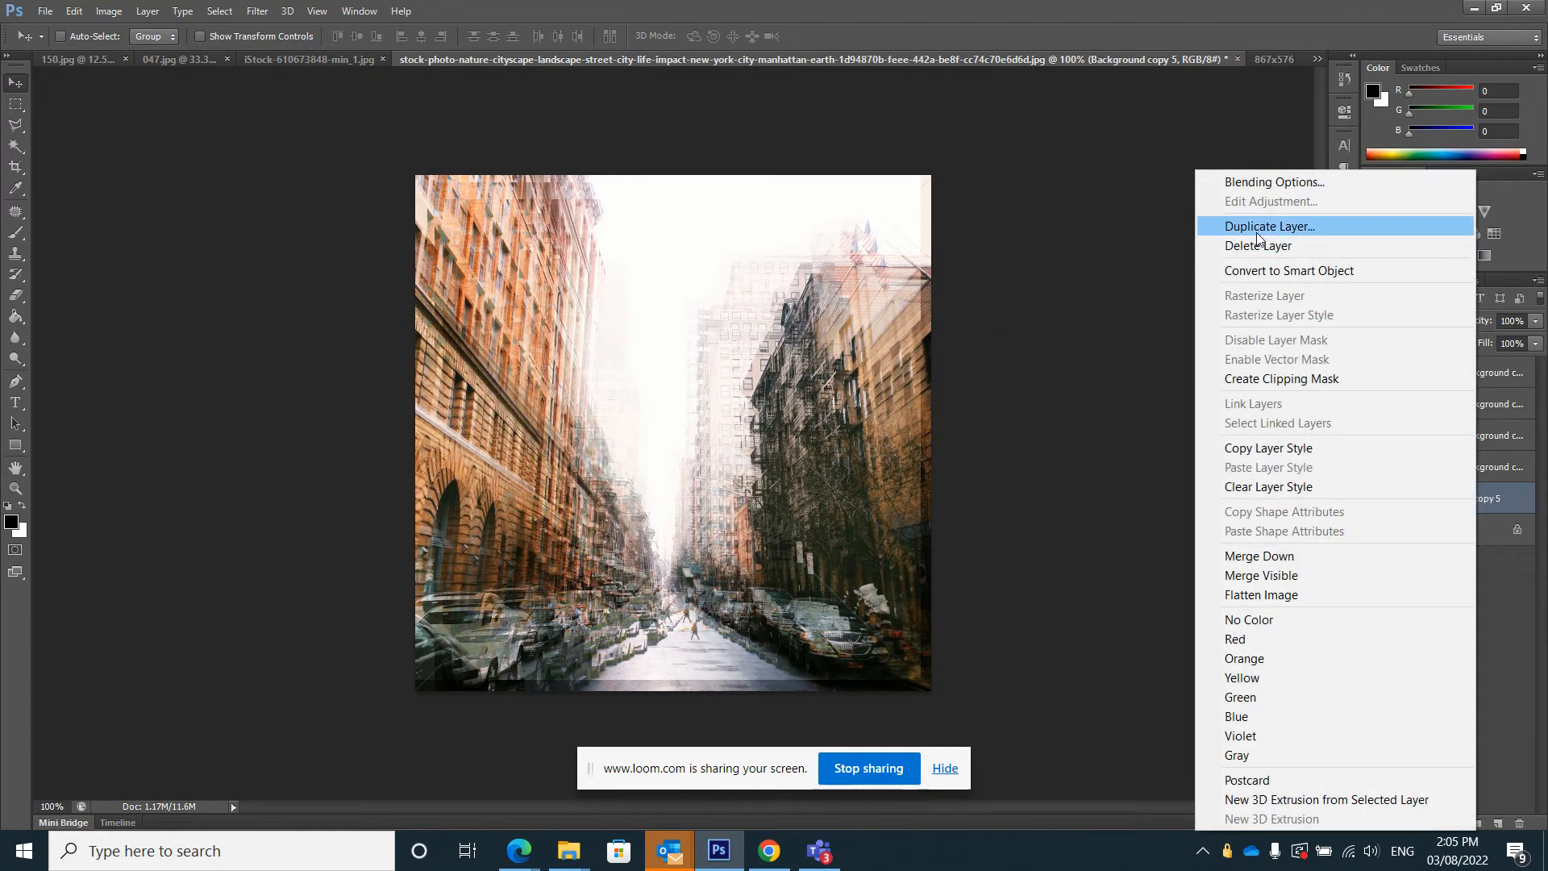
click(1275, 229)
click(912, 264)
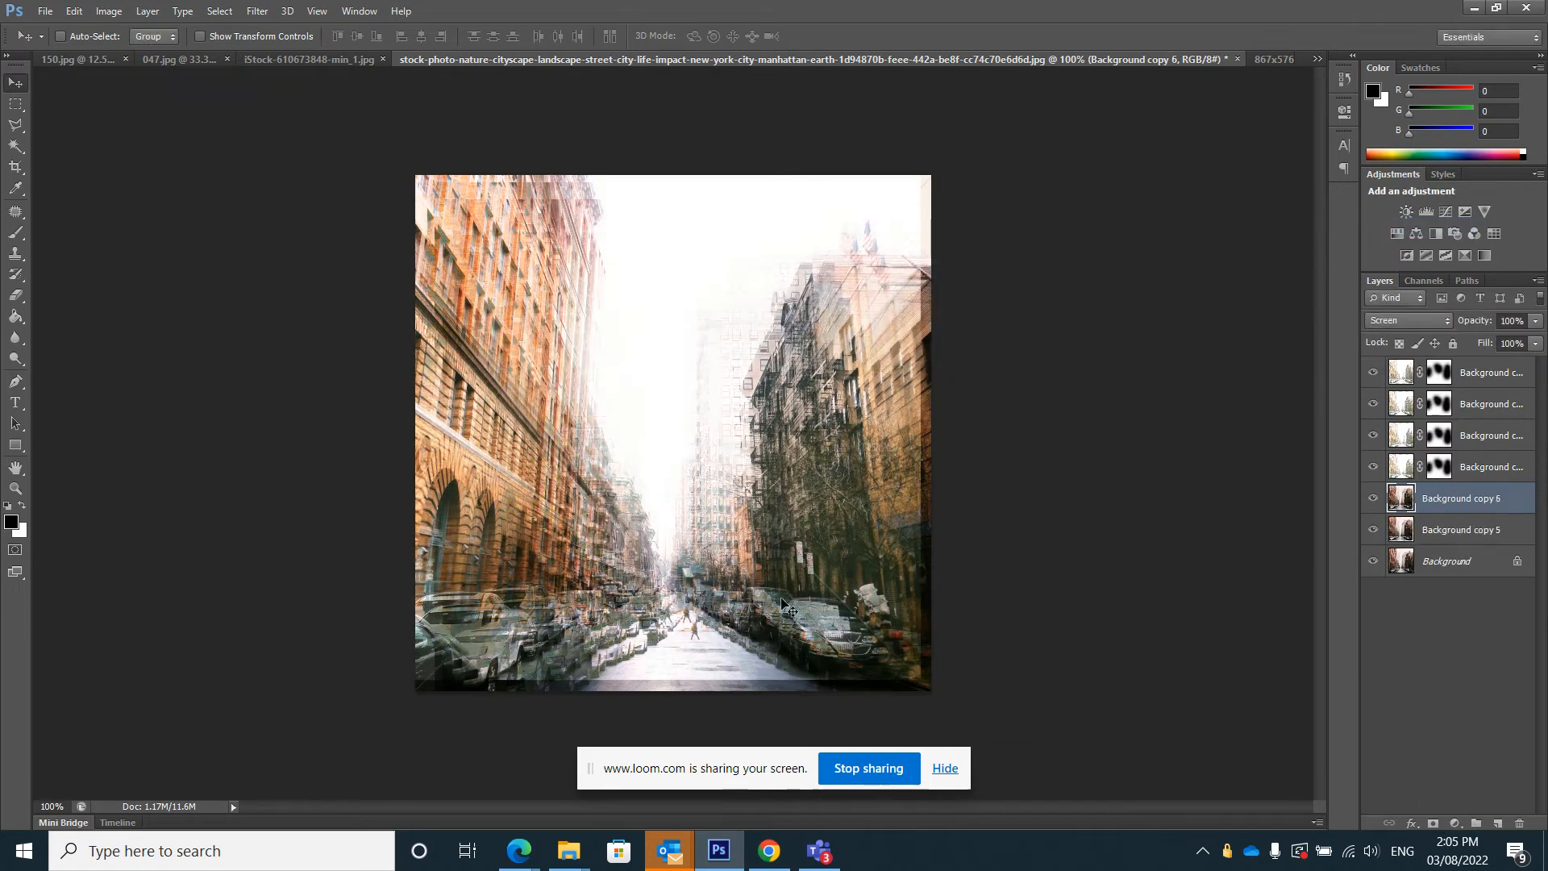
drag(752, 557, 791, 603)
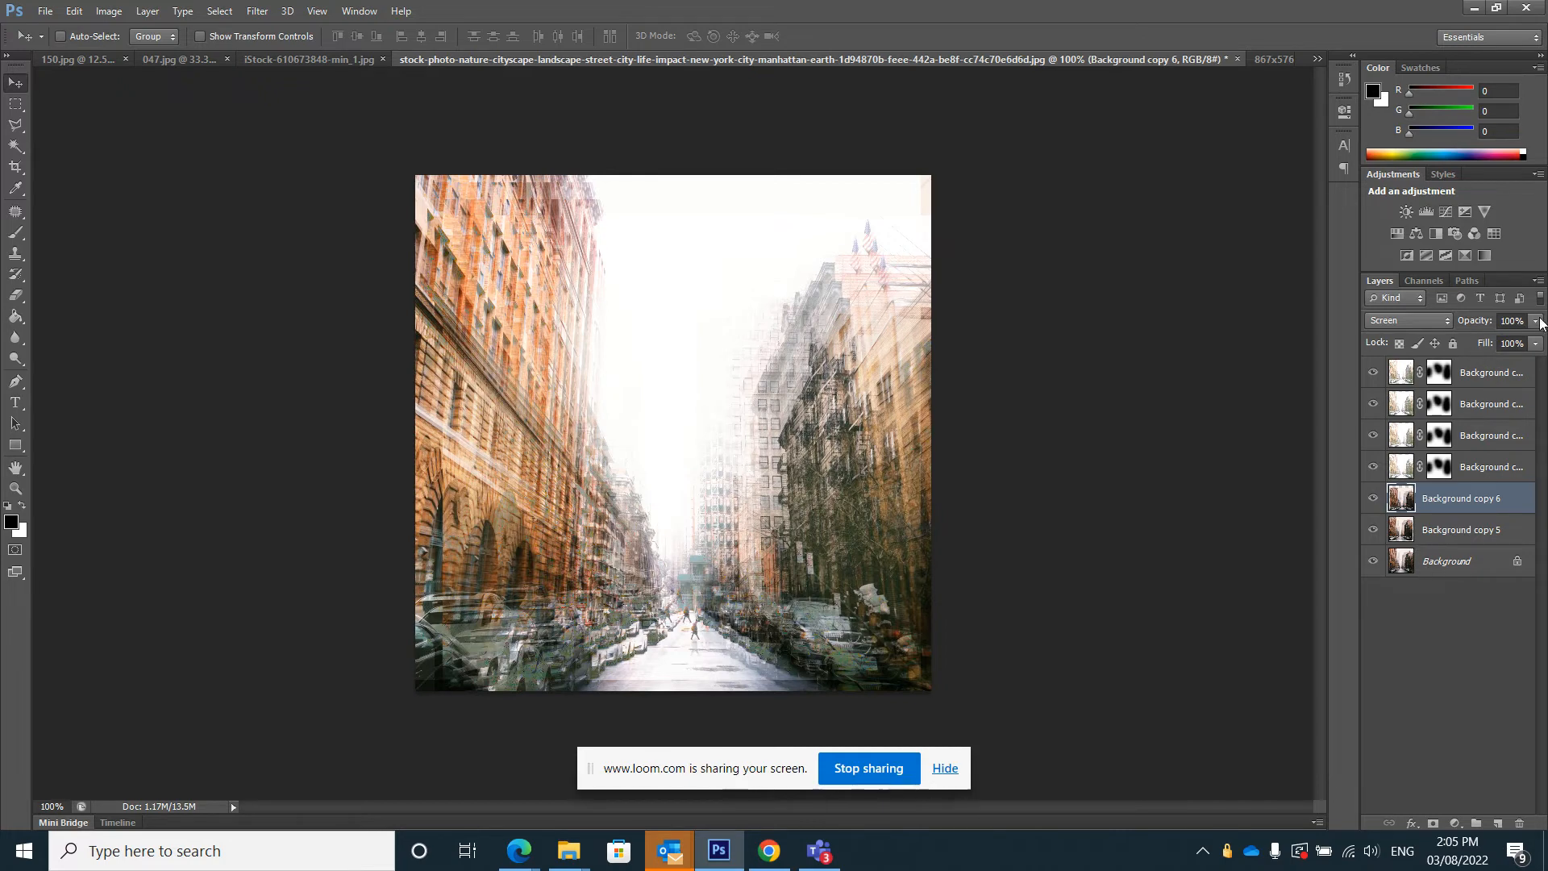
Step: Lower the opacity of the Background copy 6 layer to 45%
click(1536, 321)
drag(1536, 345, 1510, 342)
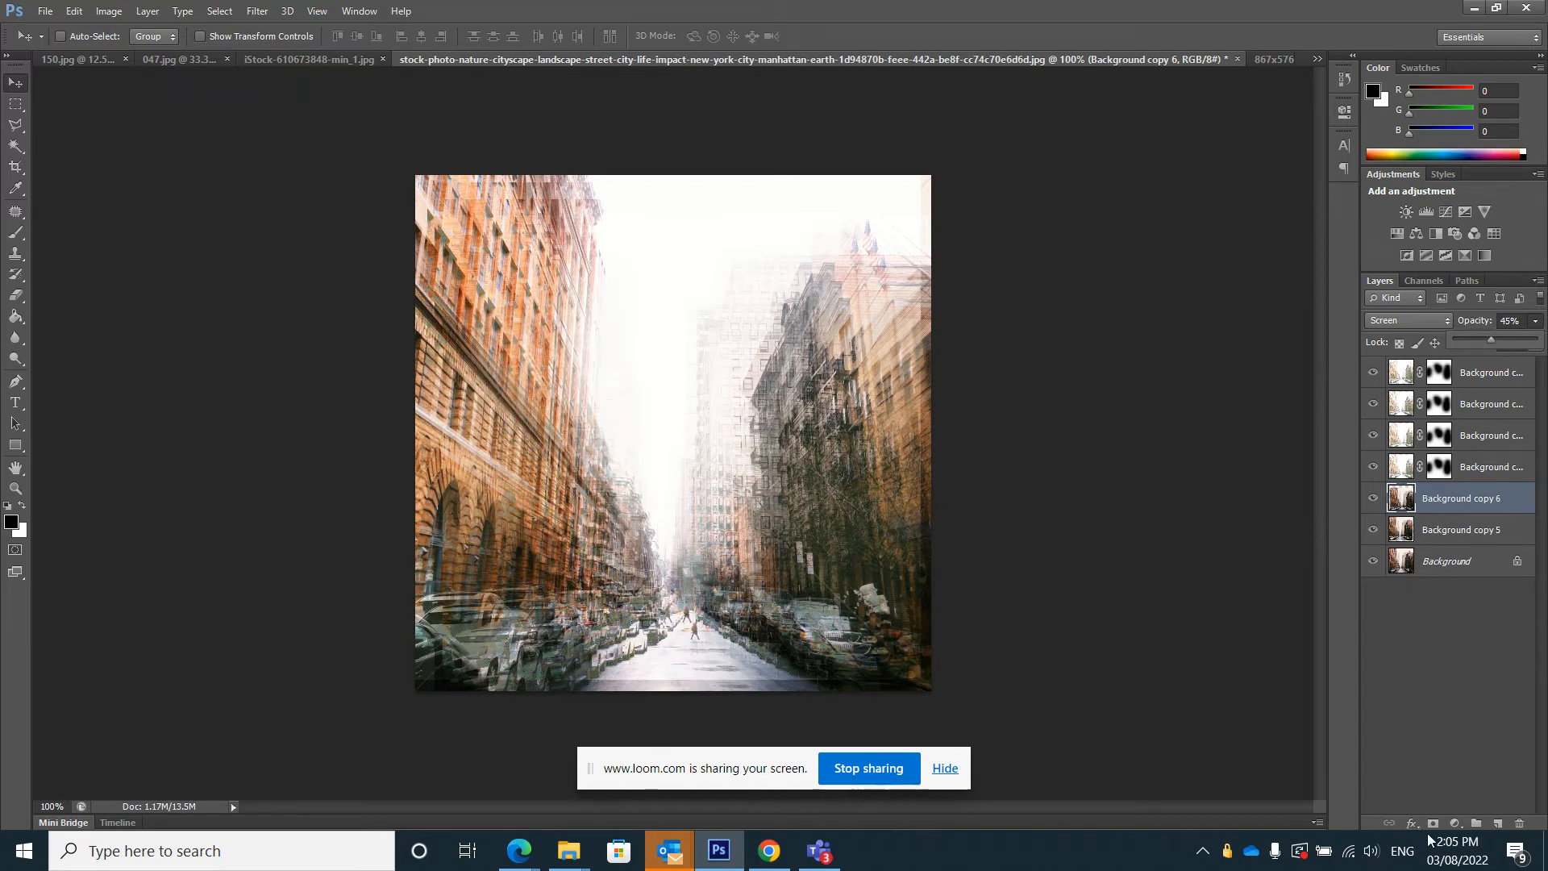
click(1456, 498)
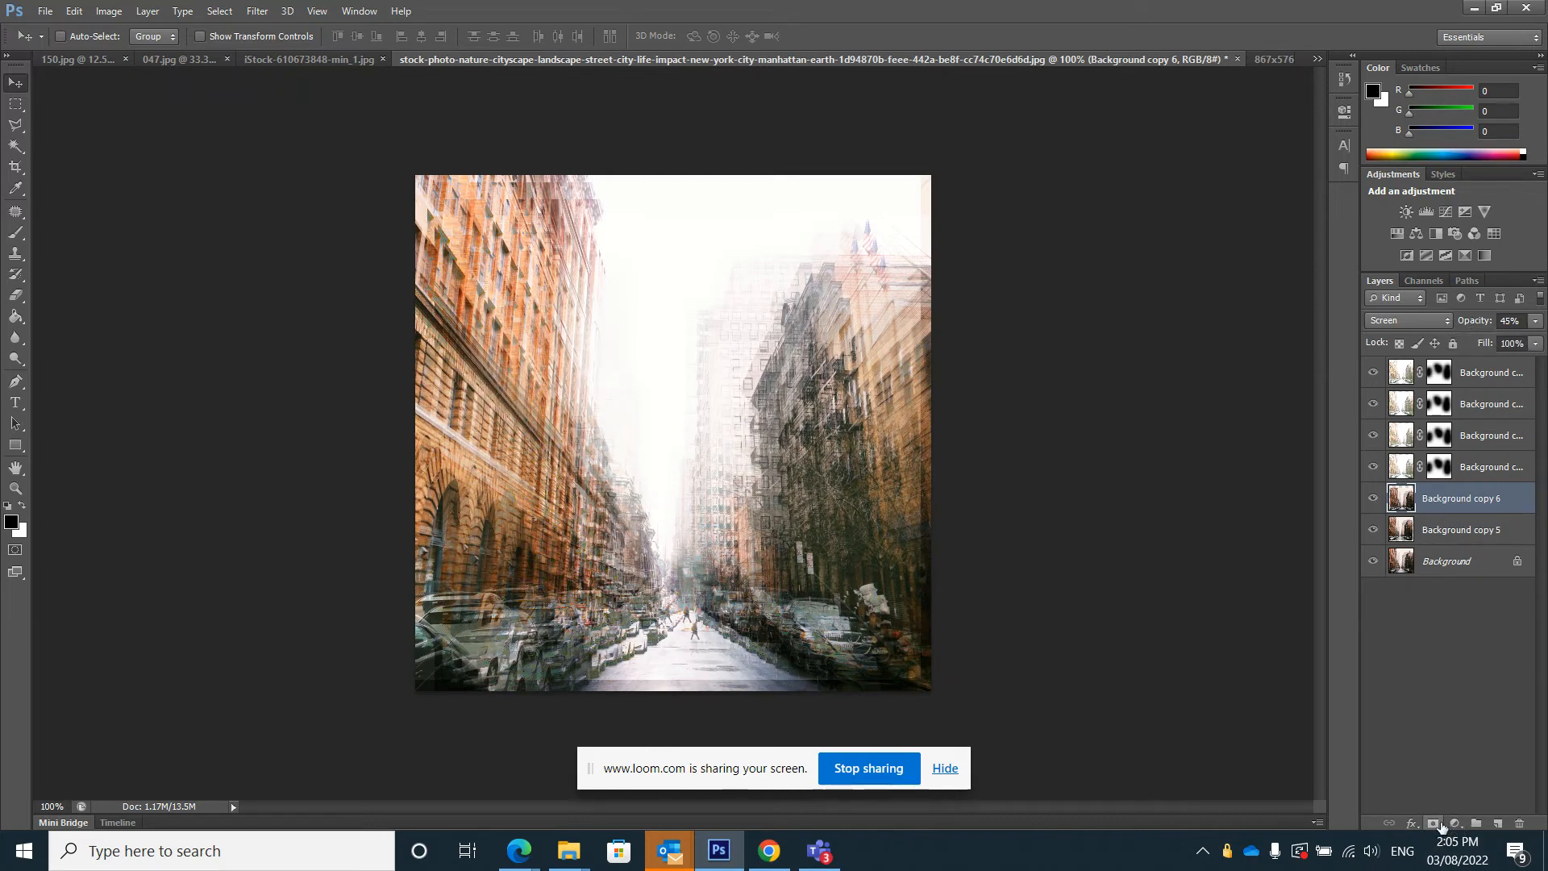
Step: Add a layer mask to Background copy 6 and paint it black over the sky and distant buildings with a soft 250 px brush
click(1435, 823)
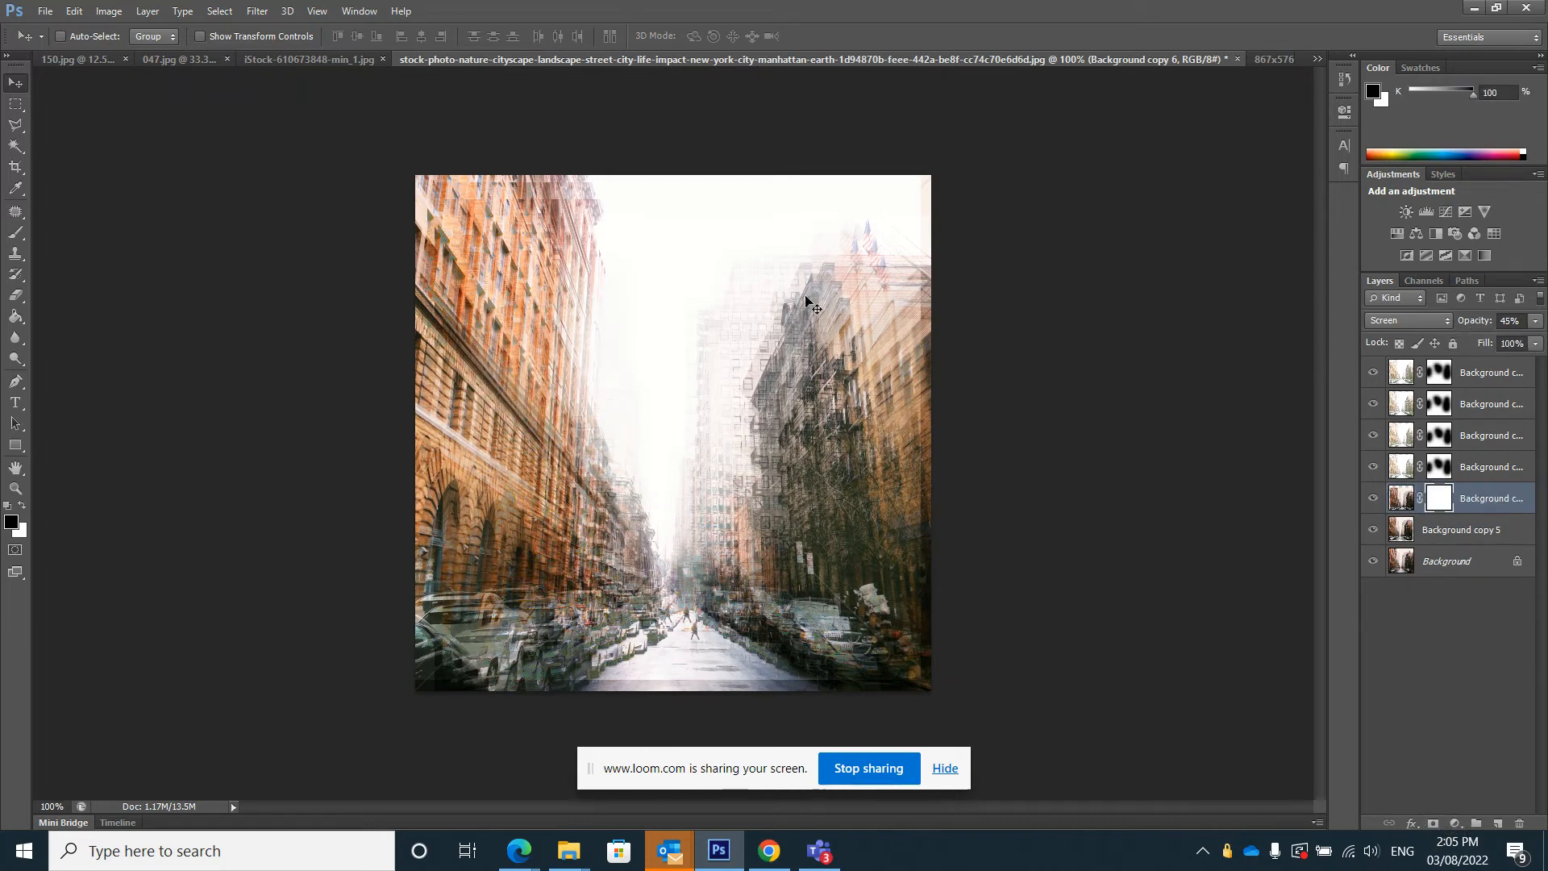
click(15, 232)
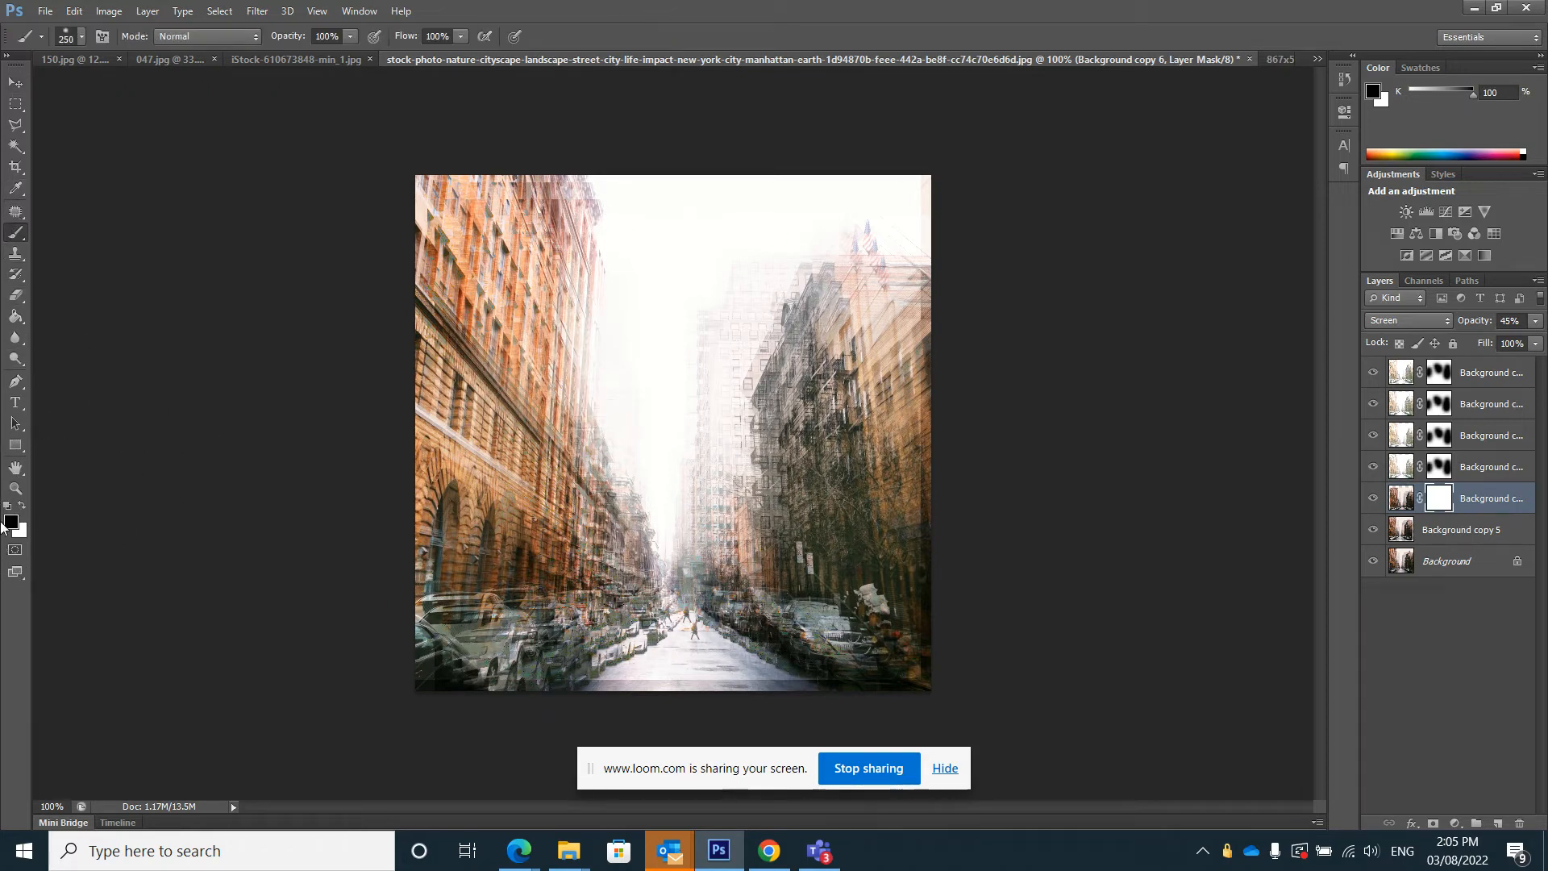
click(80, 38)
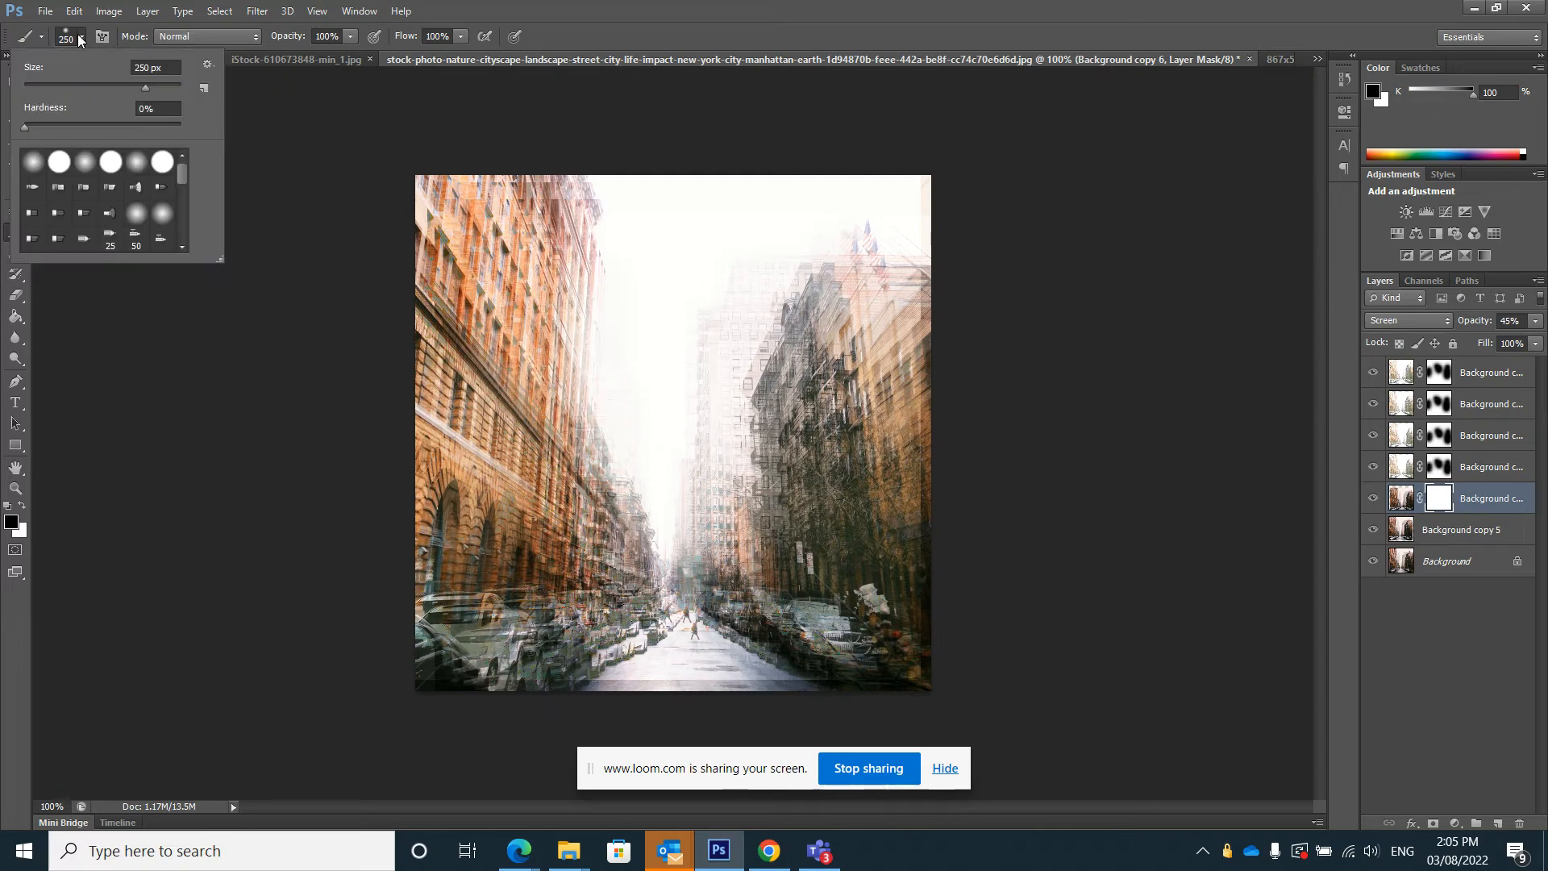
click(26, 126)
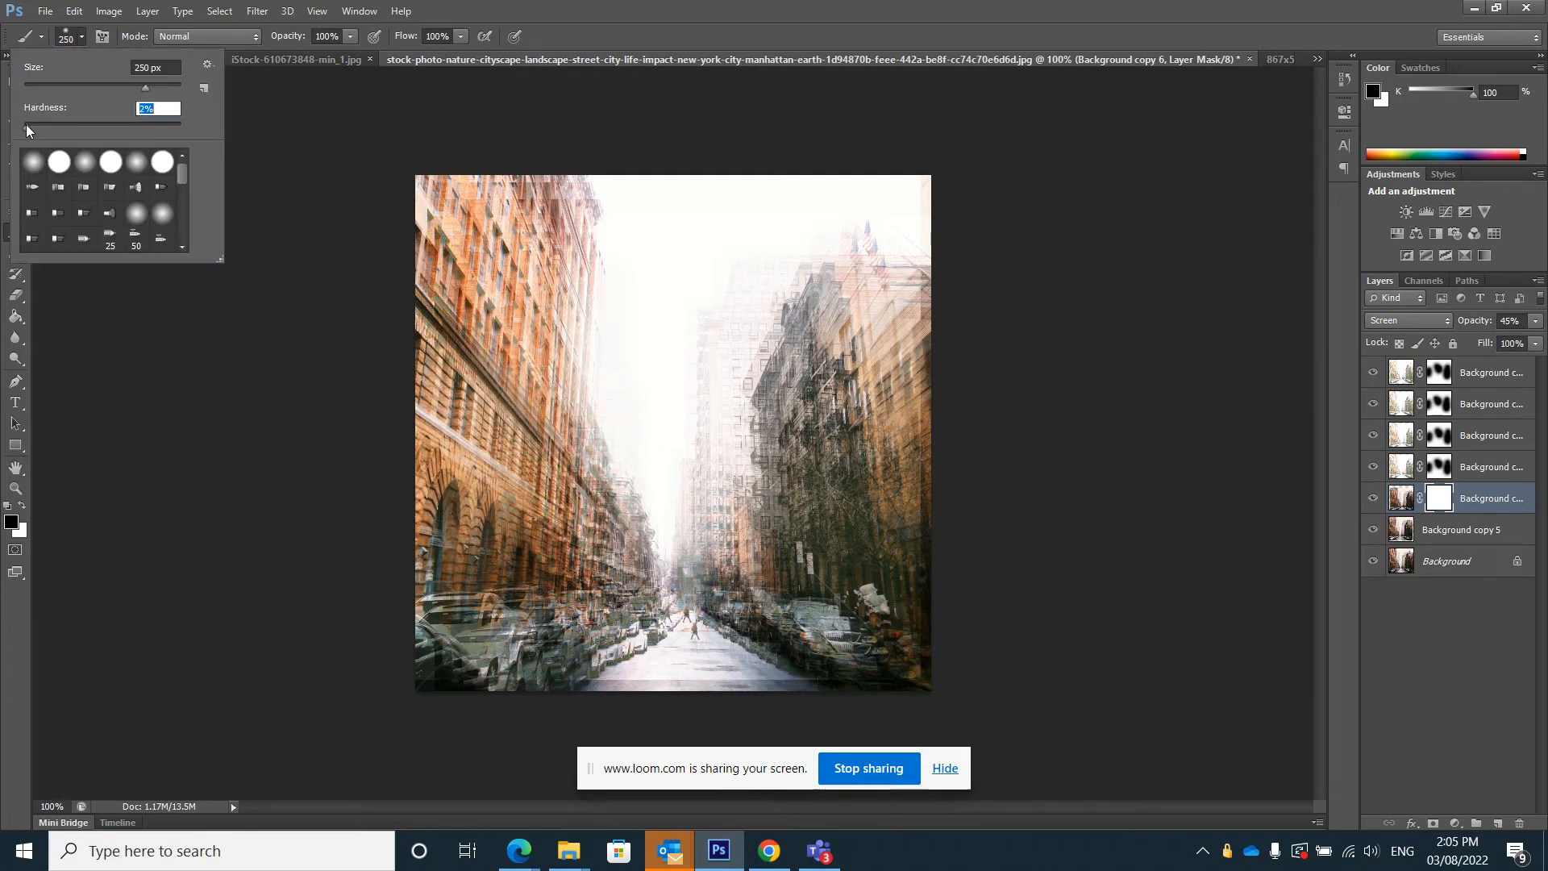
click(13, 524)
click(13, 525)
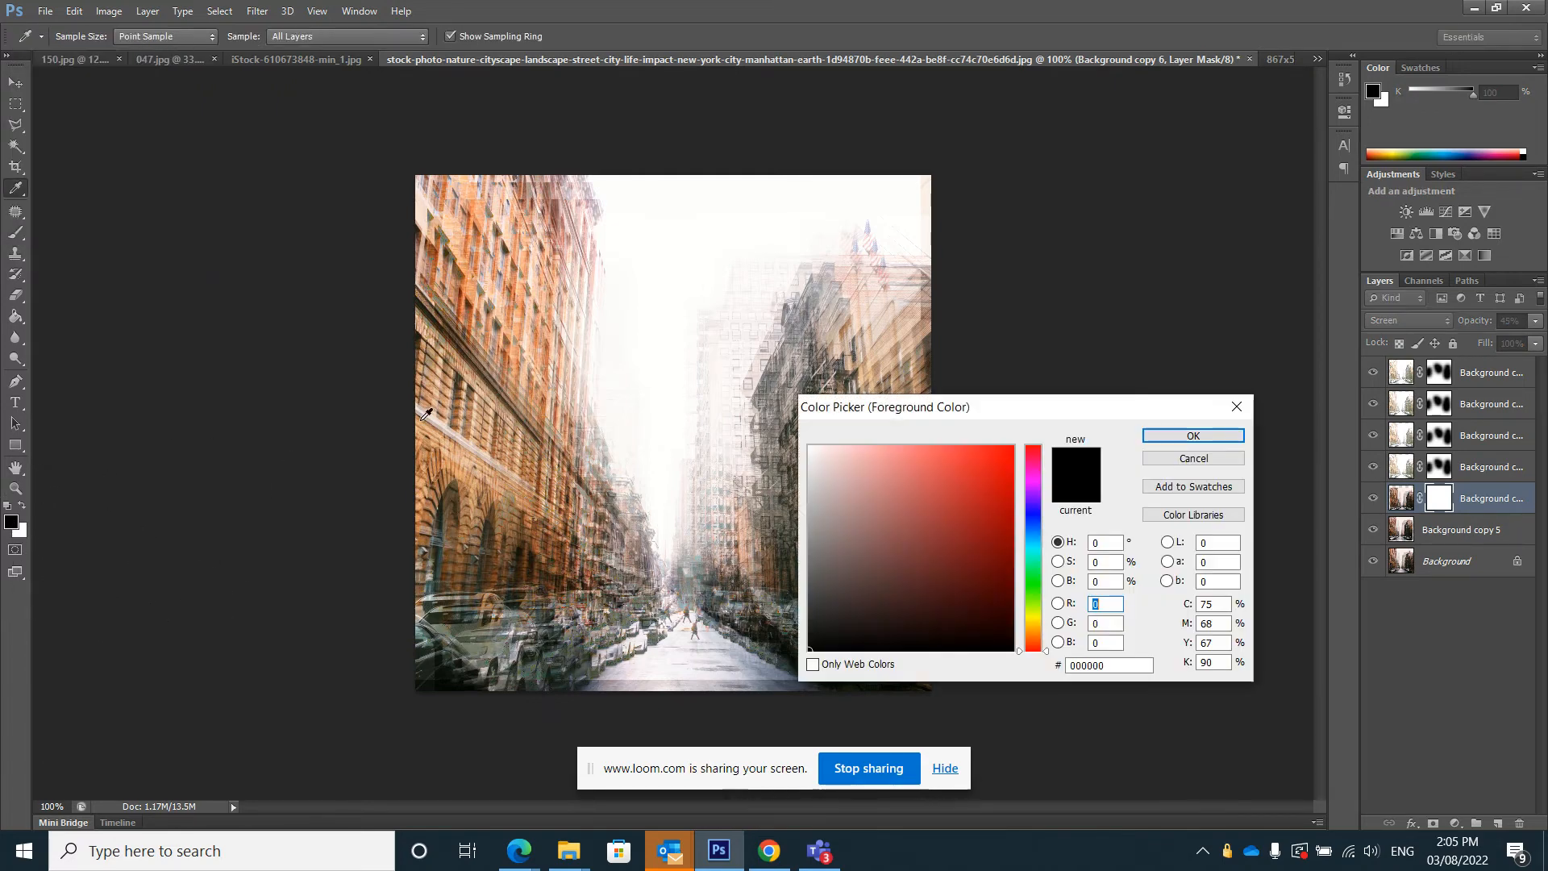
click(1194, 435)
drag(621, 419, 650, 495)
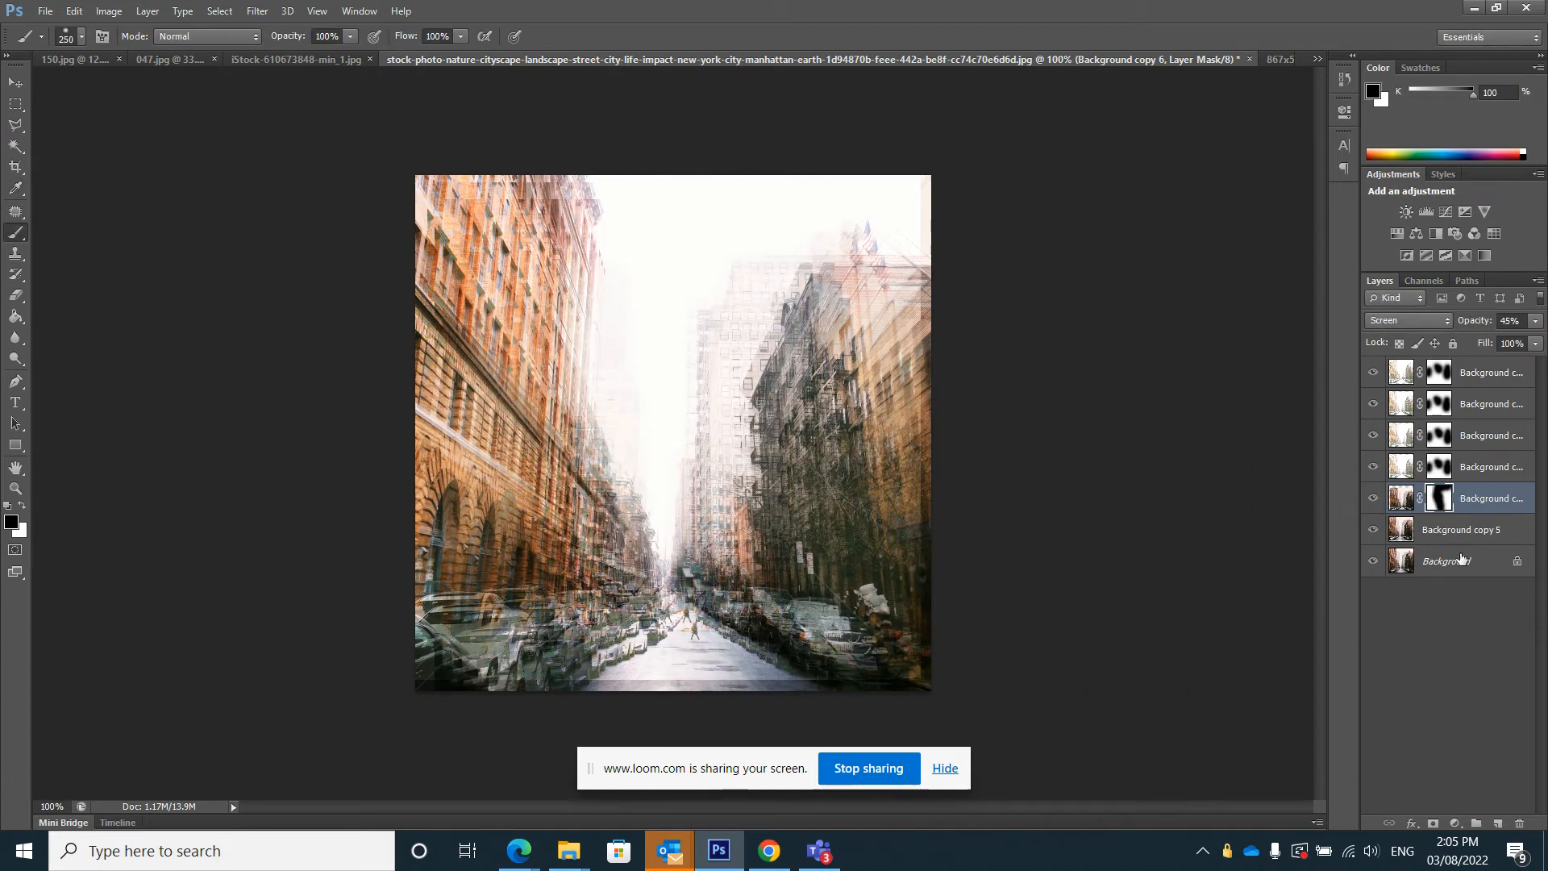
Step: Add a layer mask to Background copy 5 and paint it black across the sky and distant buildings
click(1435, 530)
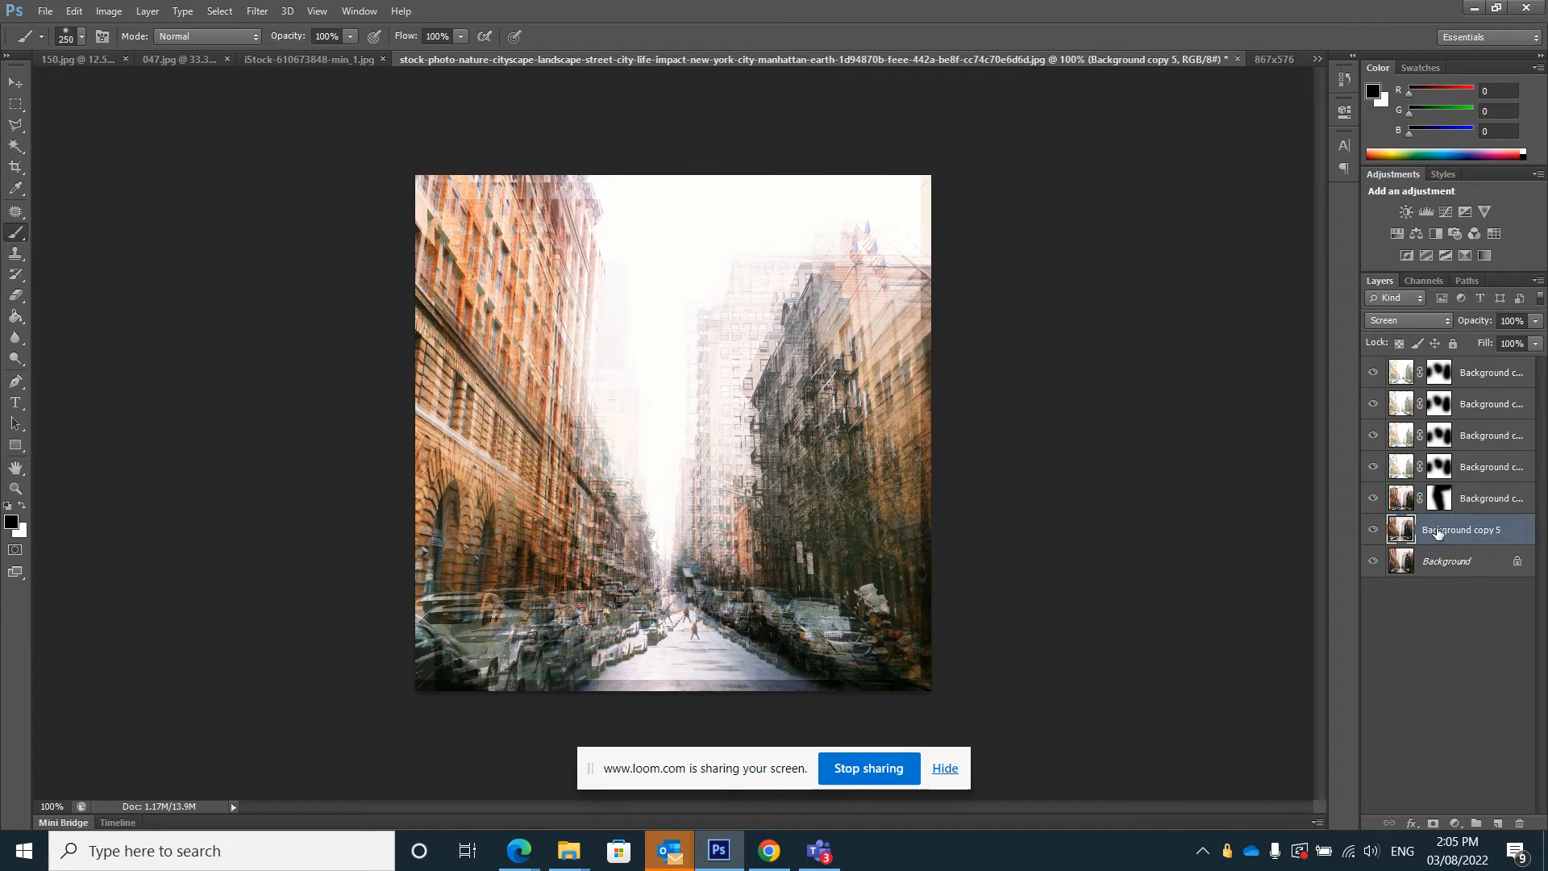
click(1433, 823)
mouse_move(779, 227)
mouse_down()
mouse_move(595, 262)
mouse_move(642, 404)
mouse_move(670, 166)
mouse_up()
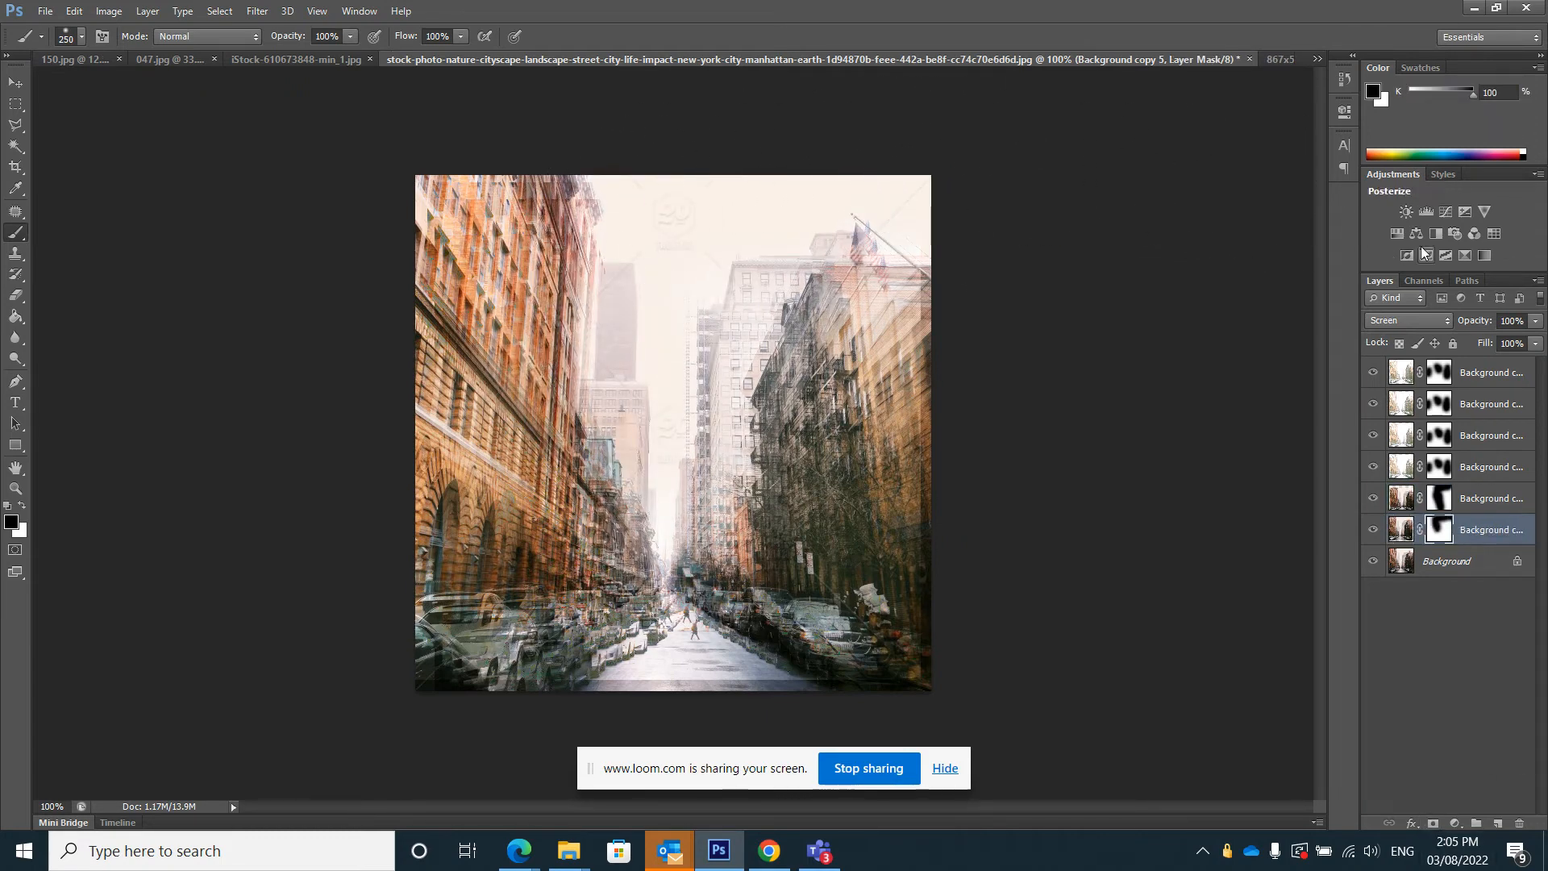
mouse_move(912, 204)
mouse_down()
mouse_move(826, 166)
mouse_move(568, 168)
mouse_up()
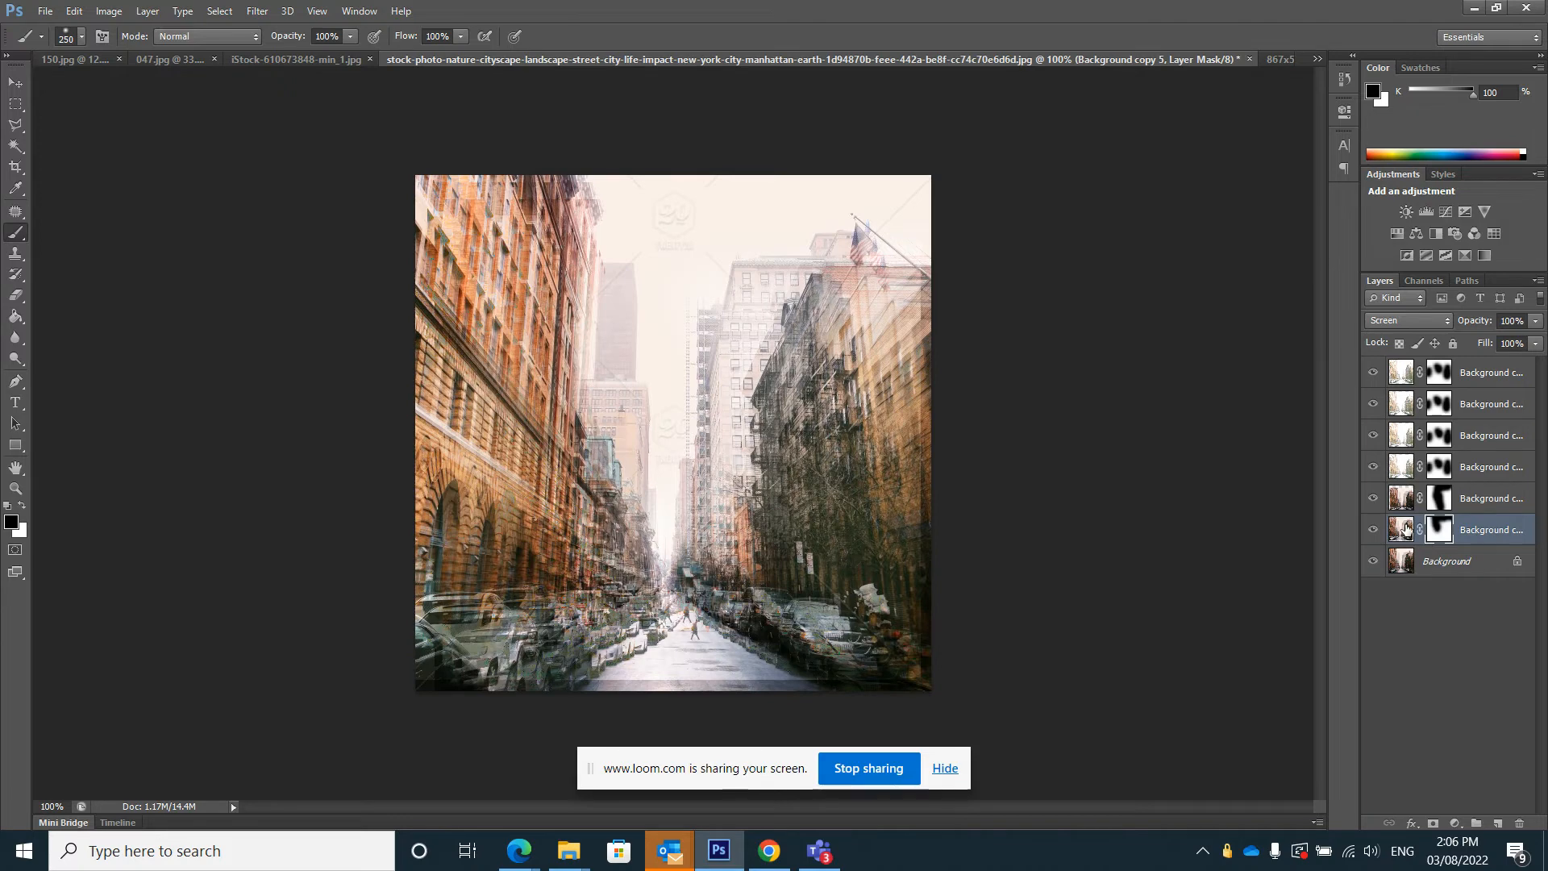
click(1403, 529)
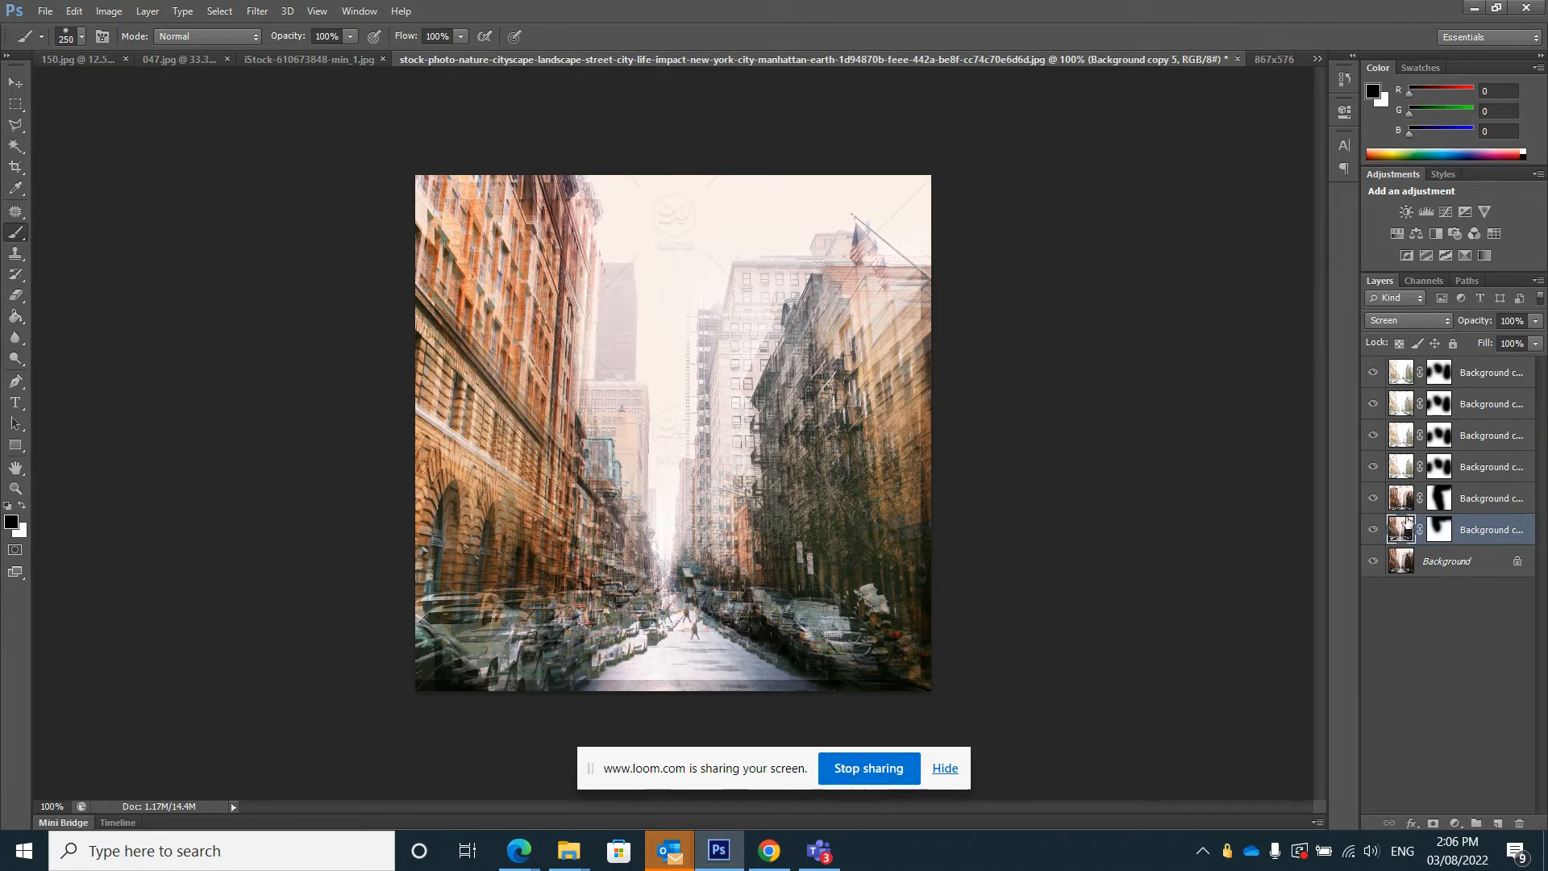
click(1411, 317)
click(1411, 317)
click(1407, 467)
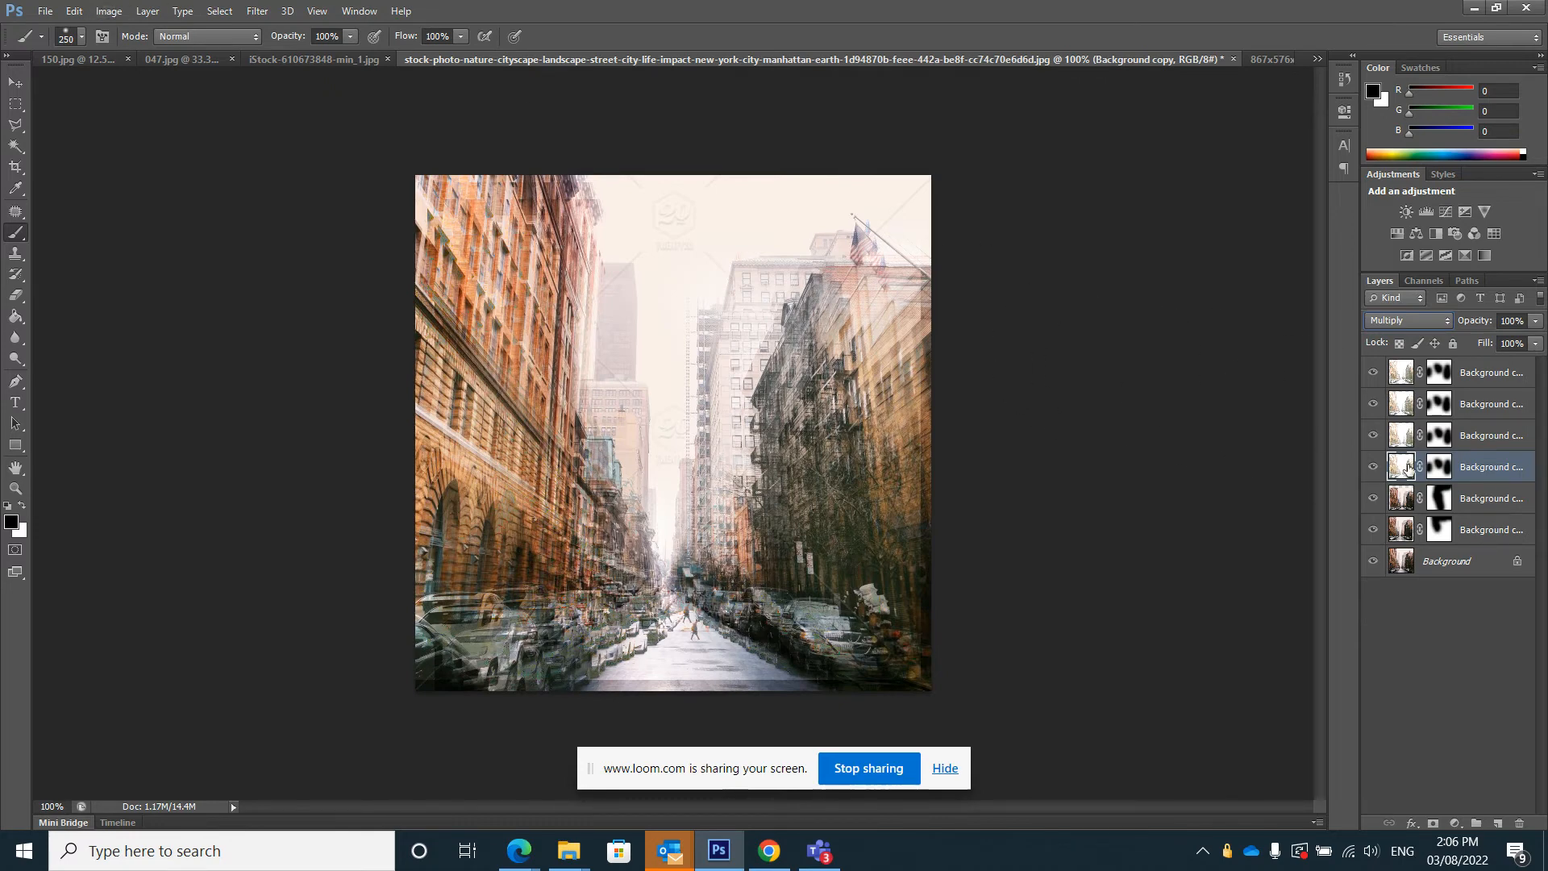
click(109, 11)
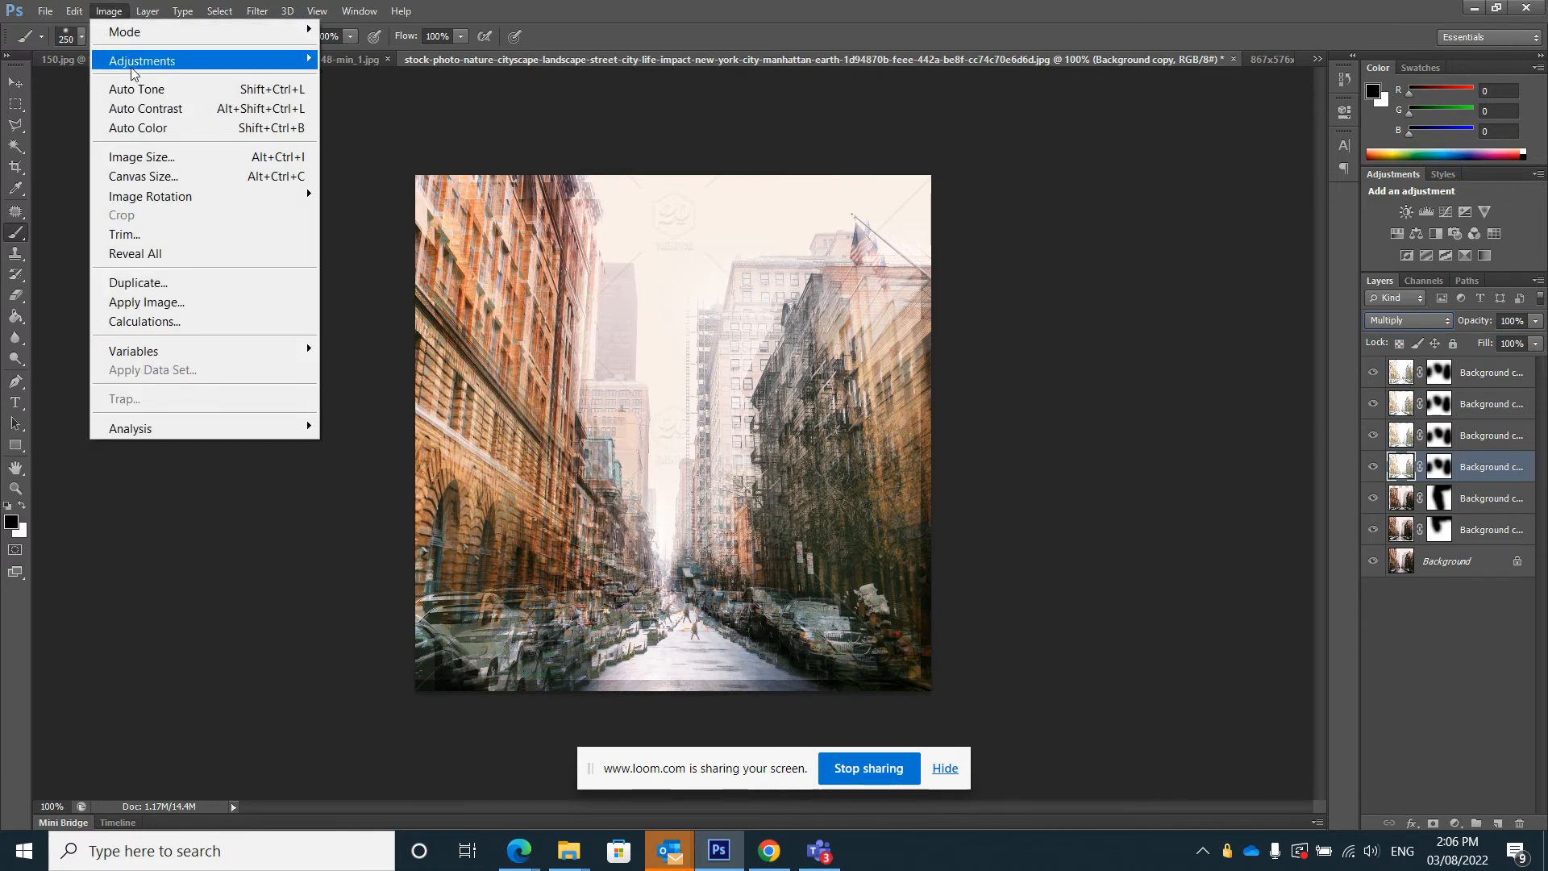
mouse_move(134, 71)
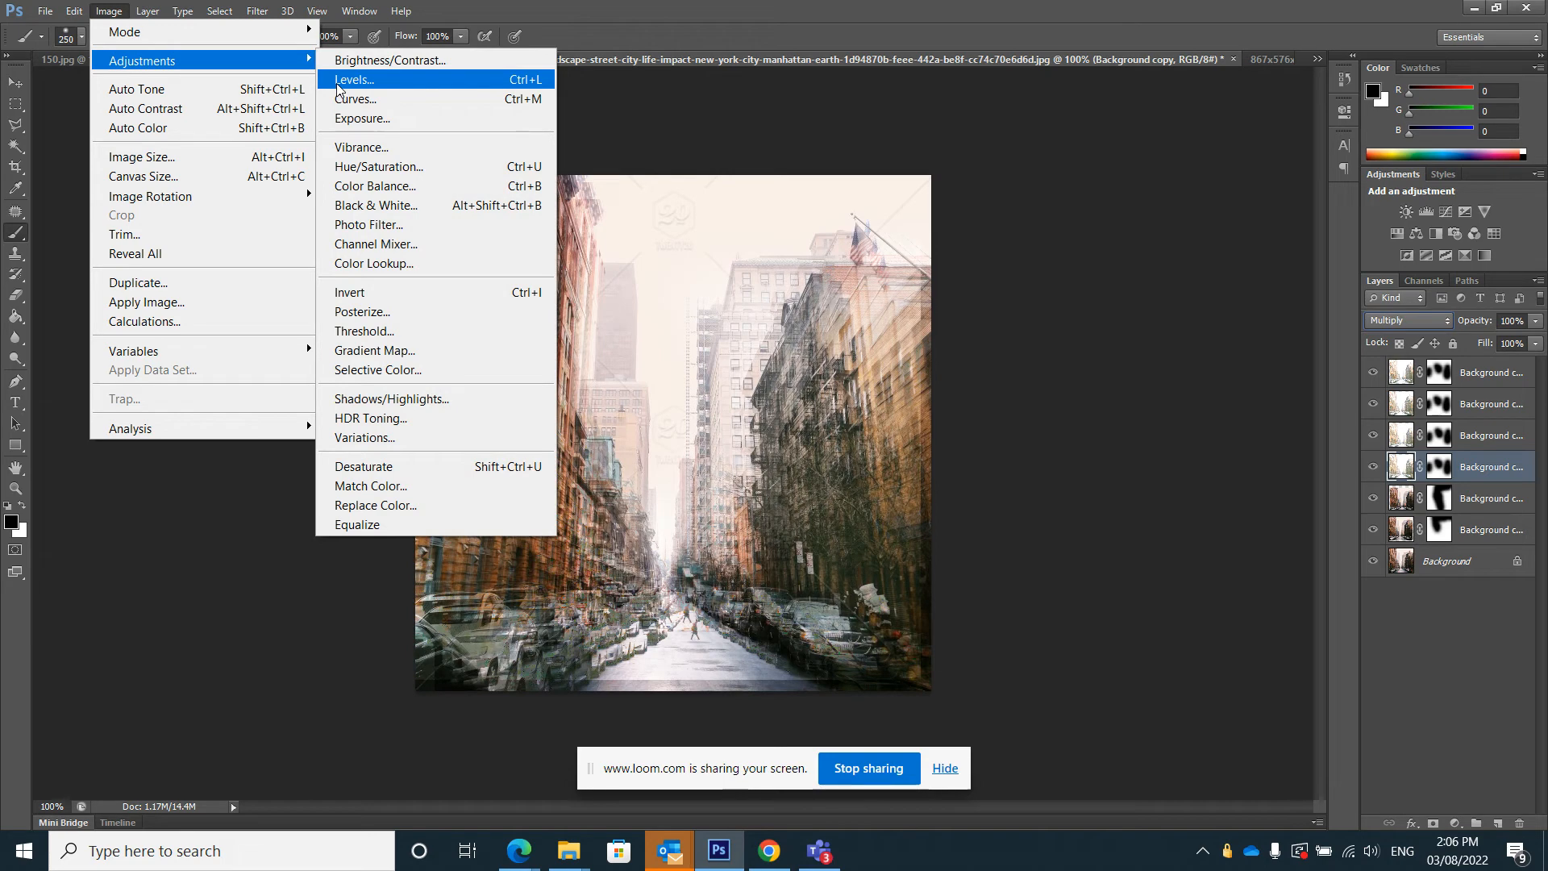
click(338, 81)
drag(1125, 353, 1033, 355)
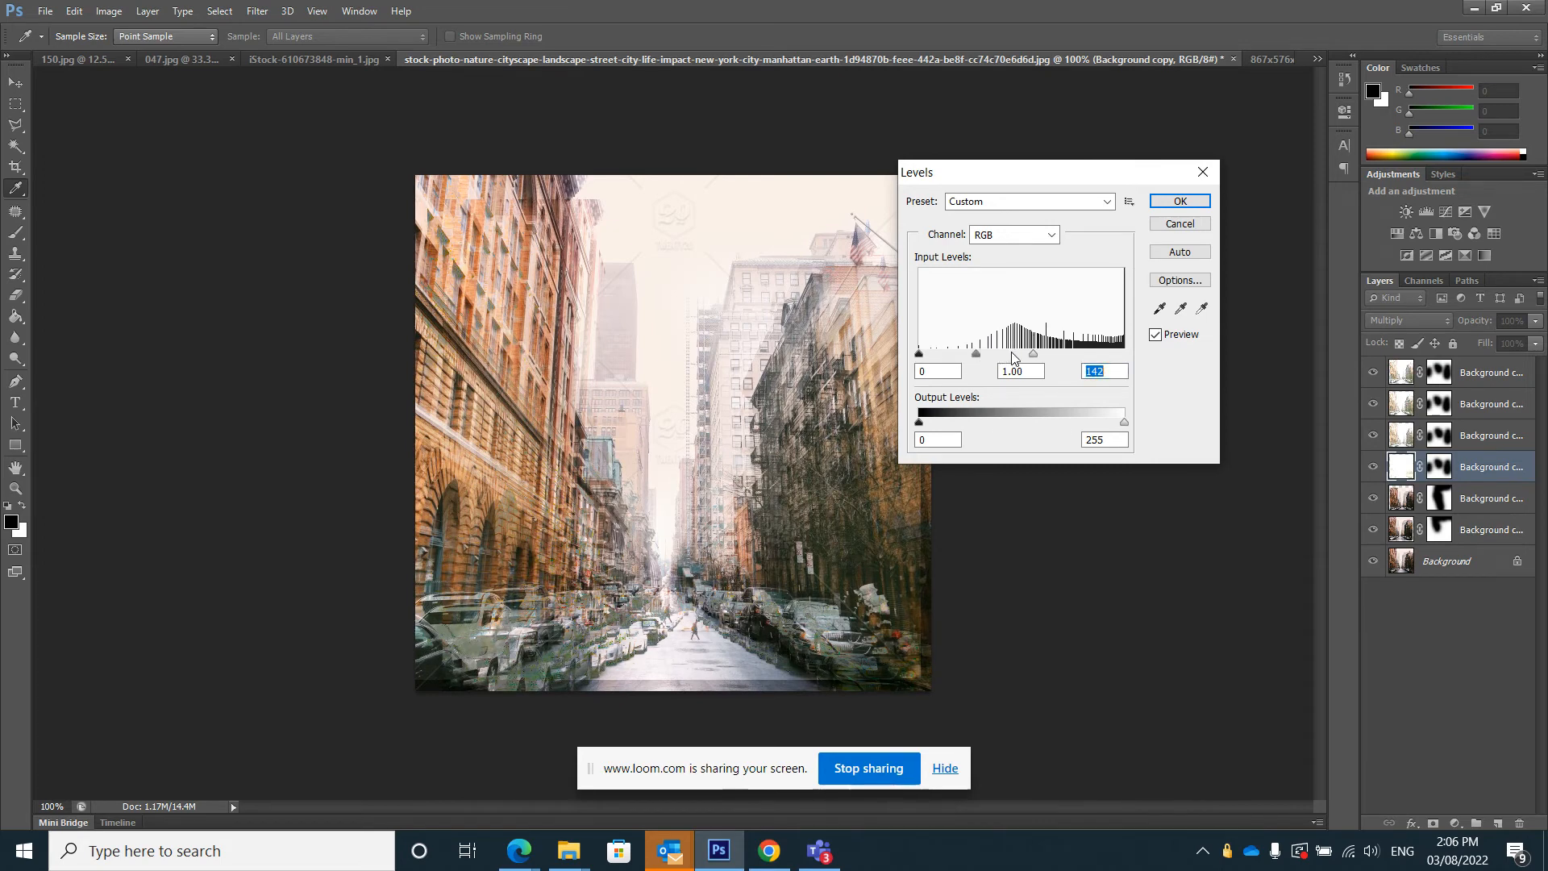
drag(1033, 354, 1058, 355)
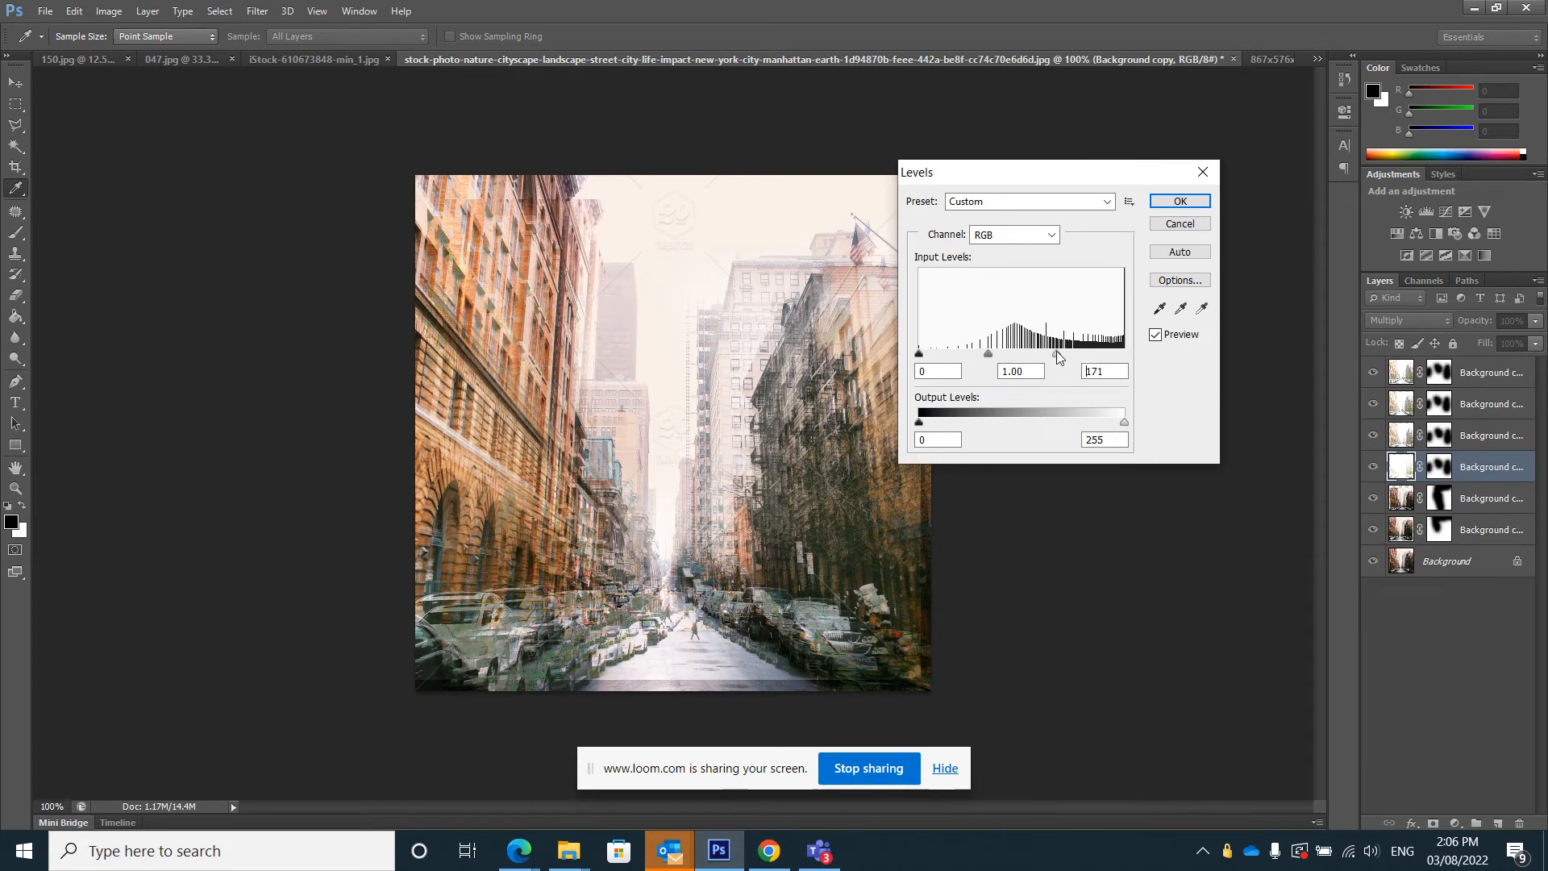
click(1180, 224)
key(b)
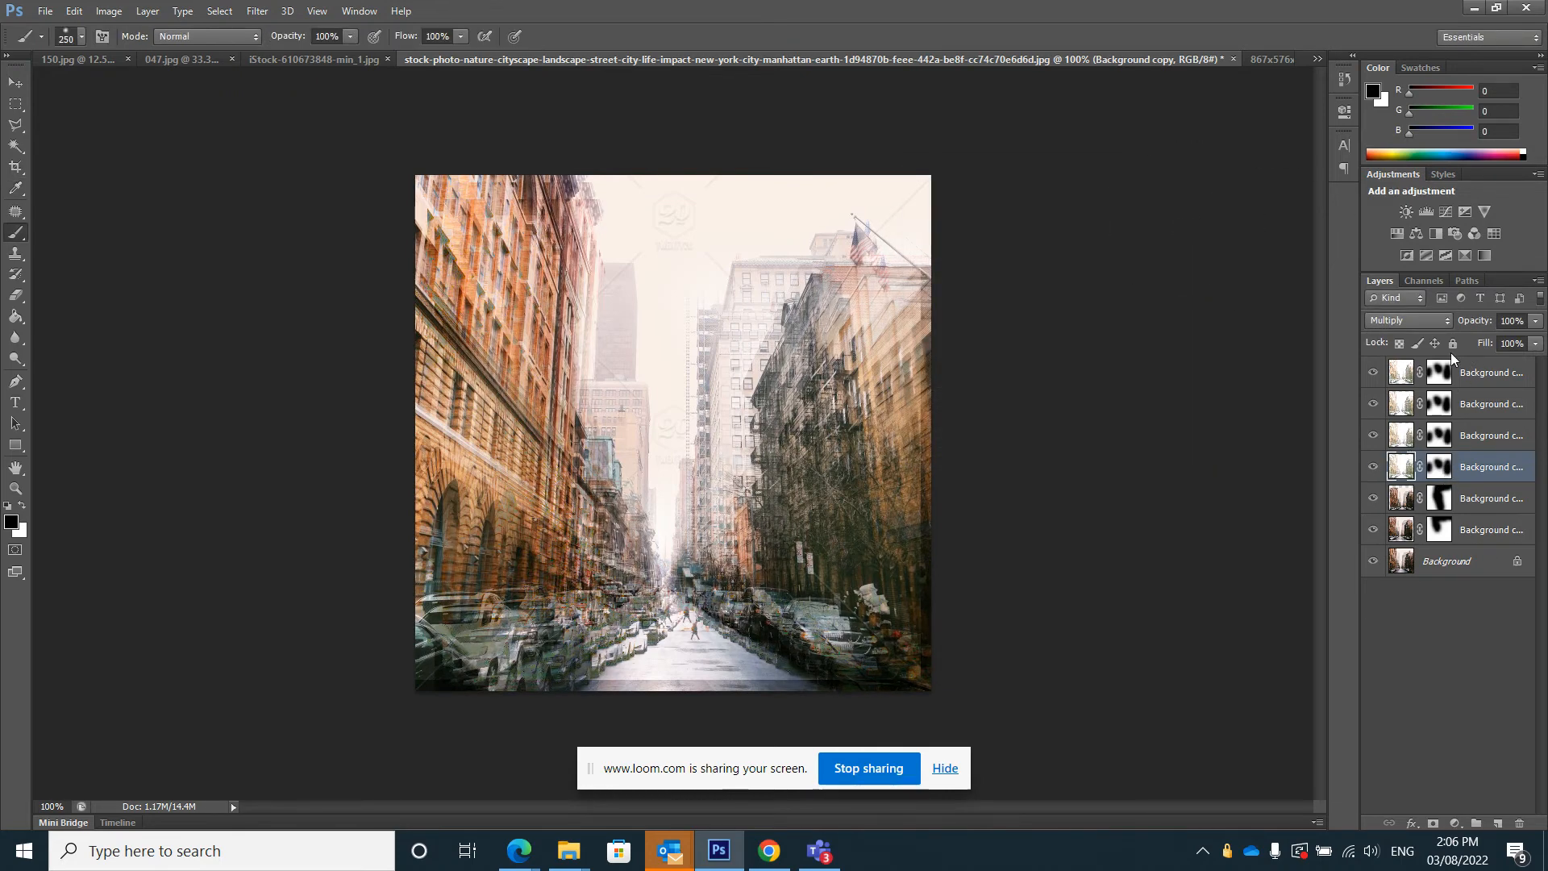
Step: Toggle the layer mask of Background copy 3 off and on to compare the image with and without it
click(1402, 376)
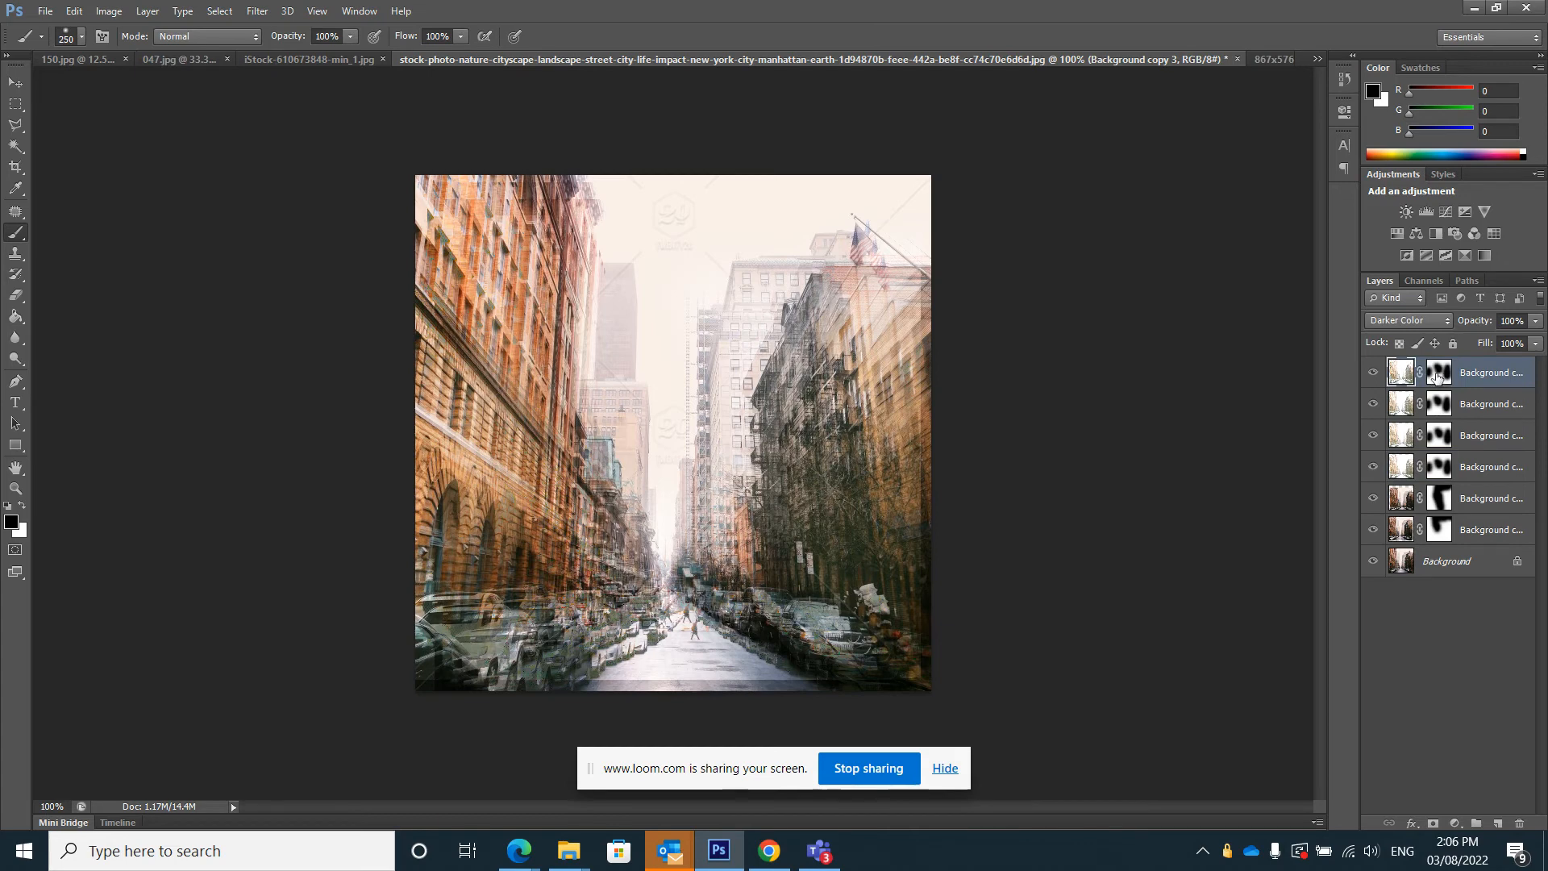
click(1439, 373)
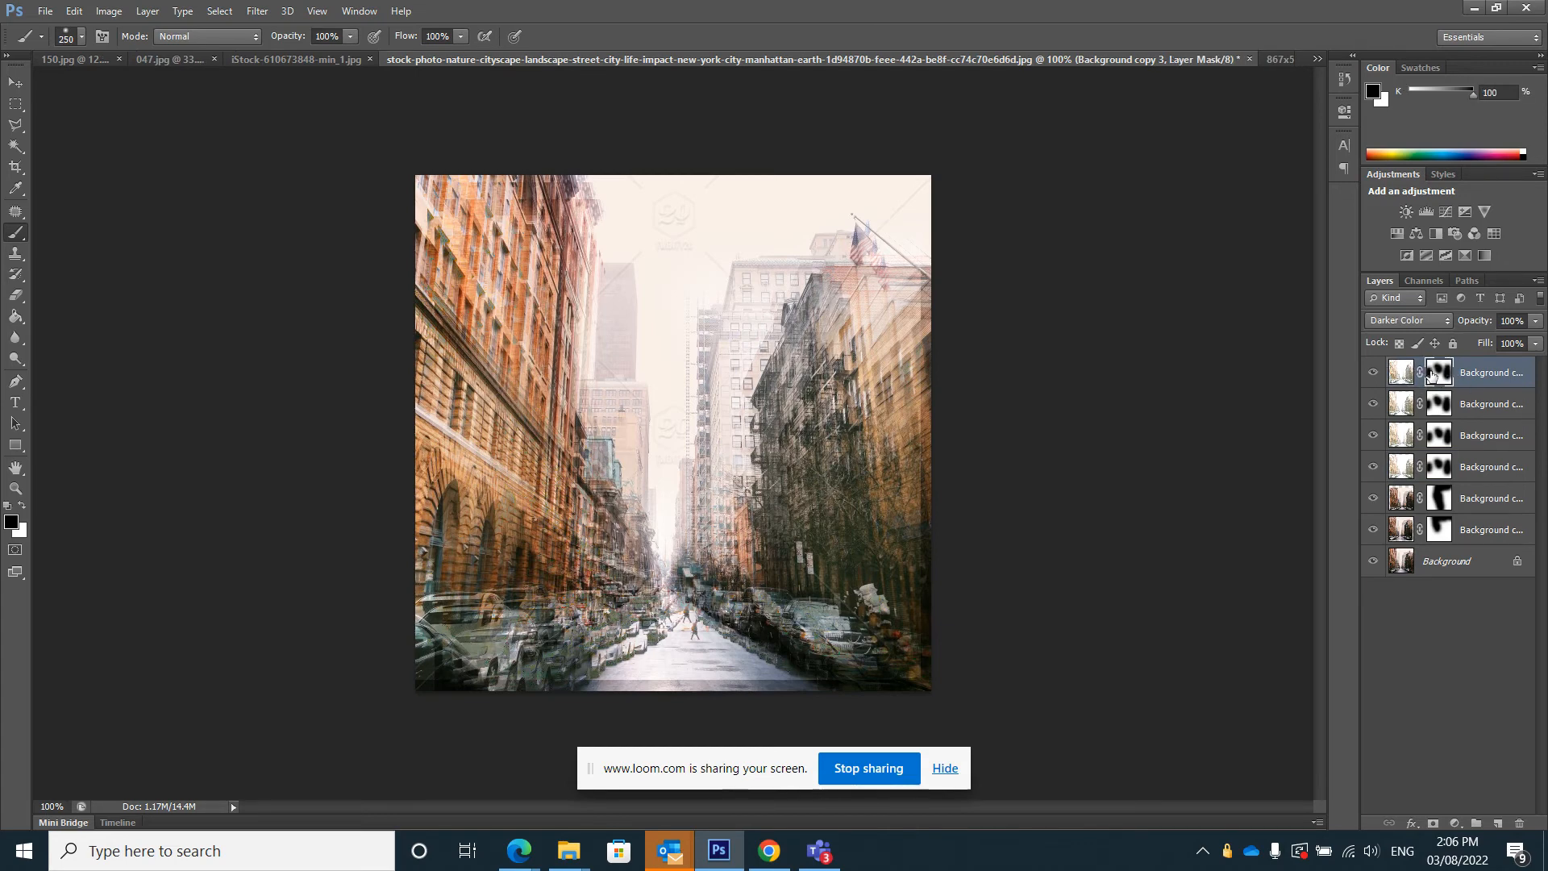
shift+click(1434, 374)
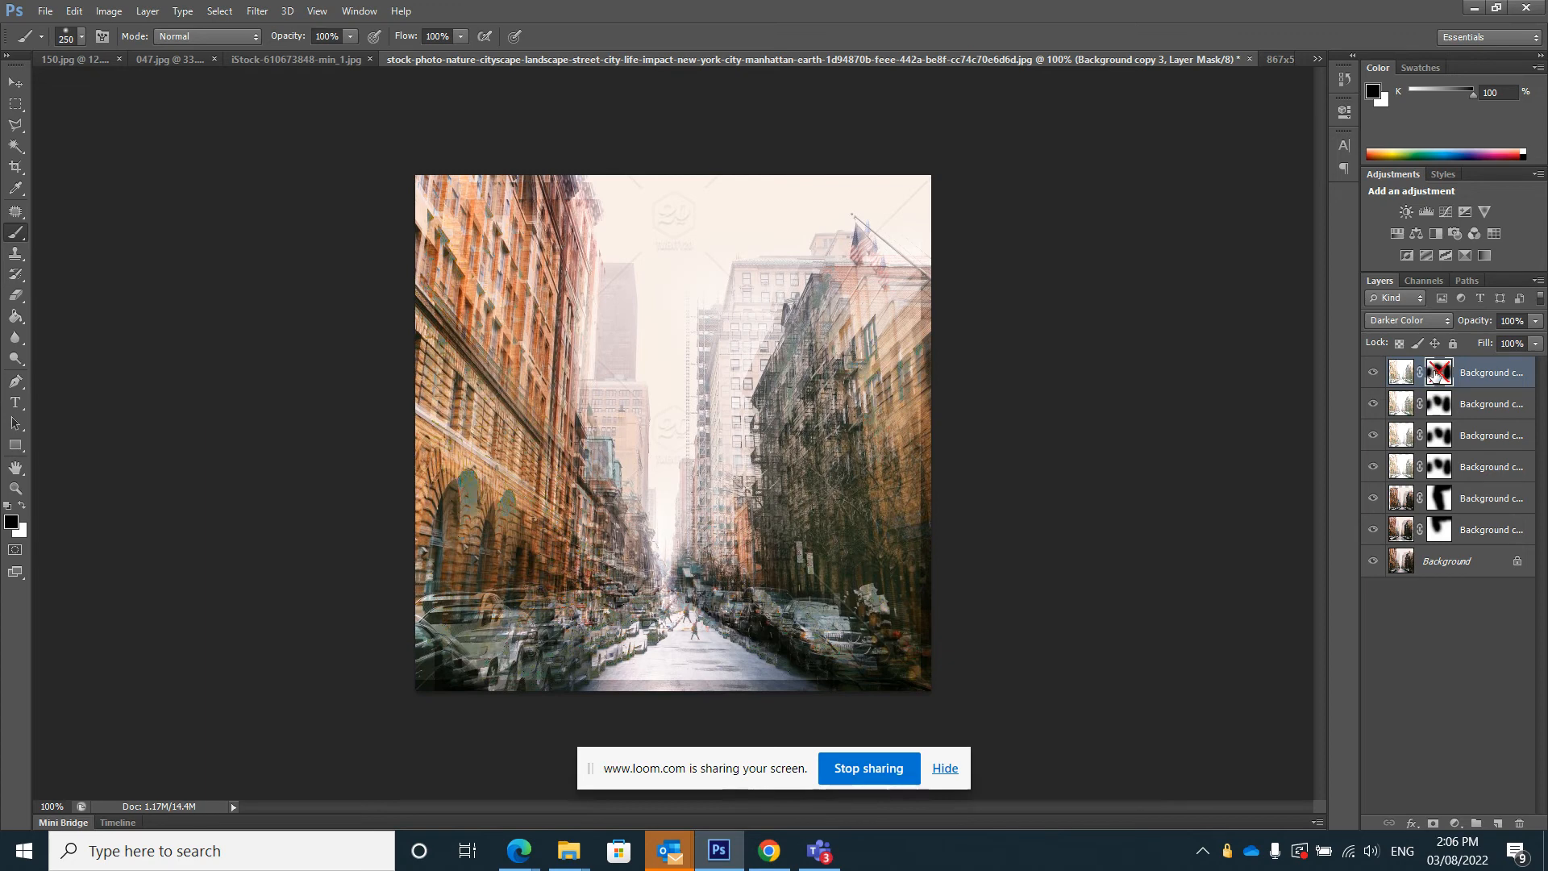
shift+click(1434, 374)
shift+click(1434, 374)
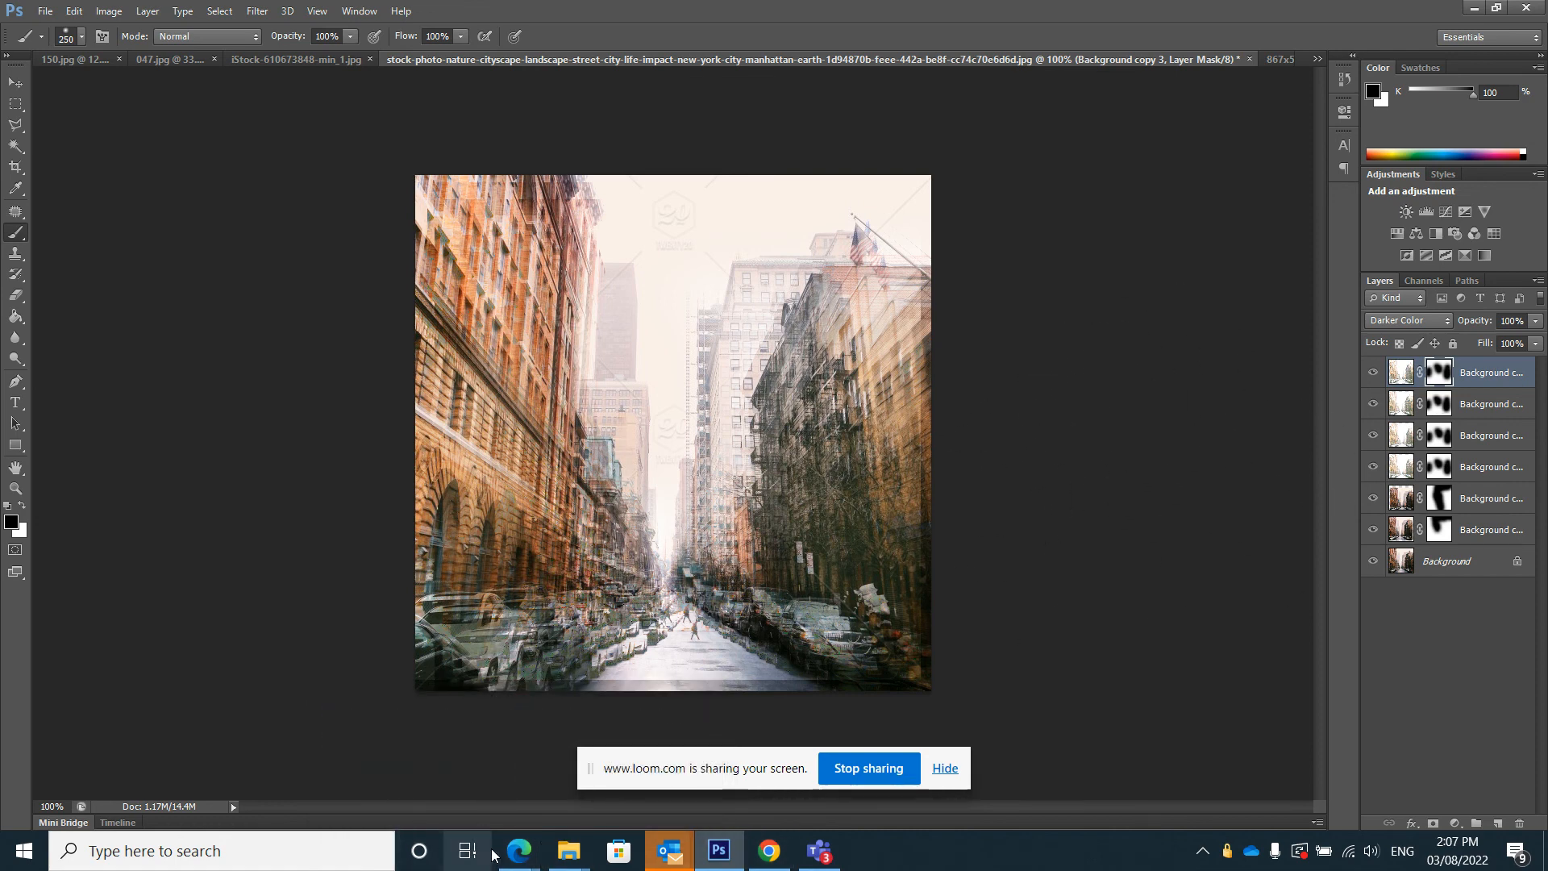
mouse_move(521, 862)
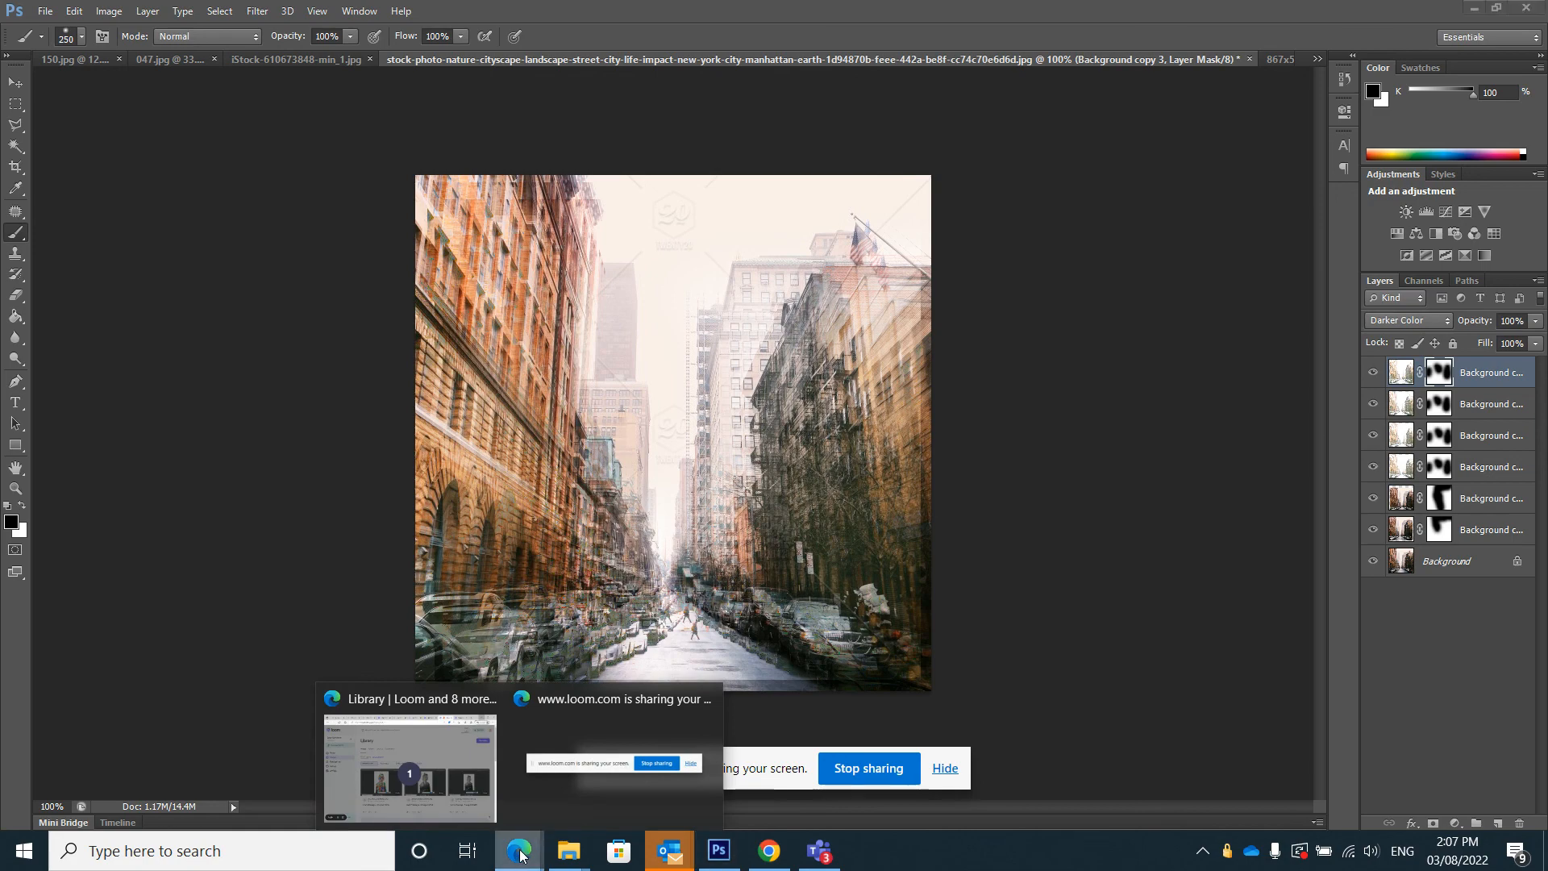